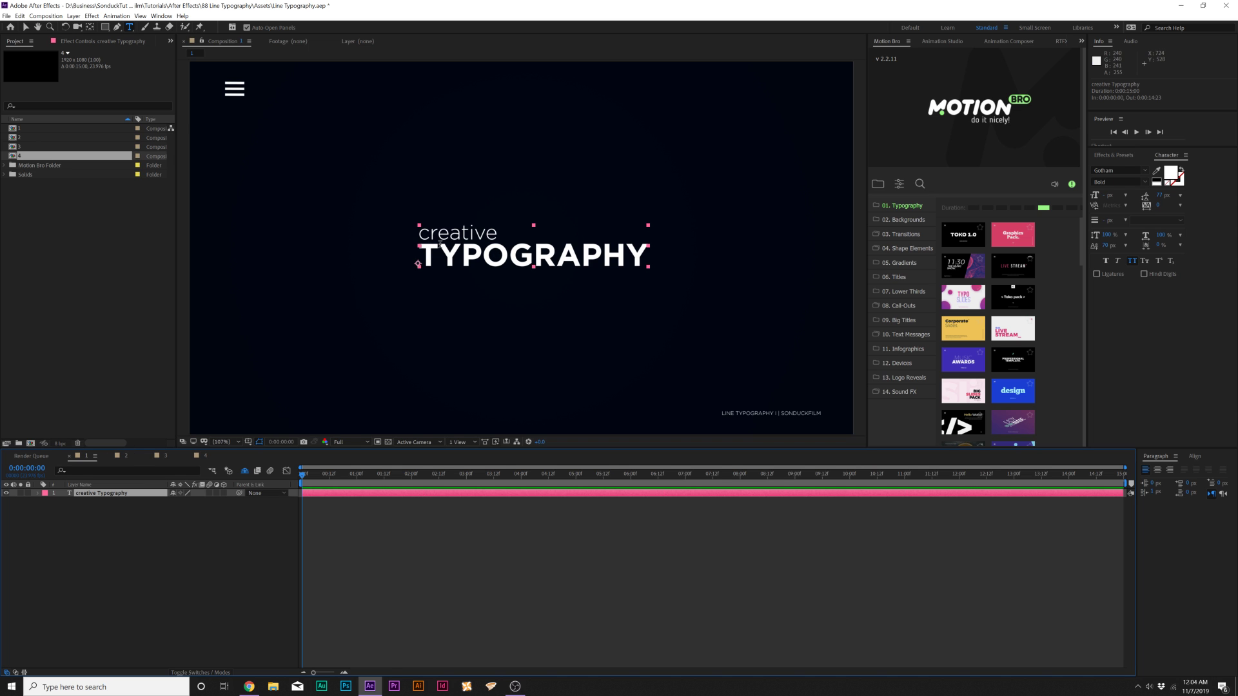
pyautogui.click(451, 233)
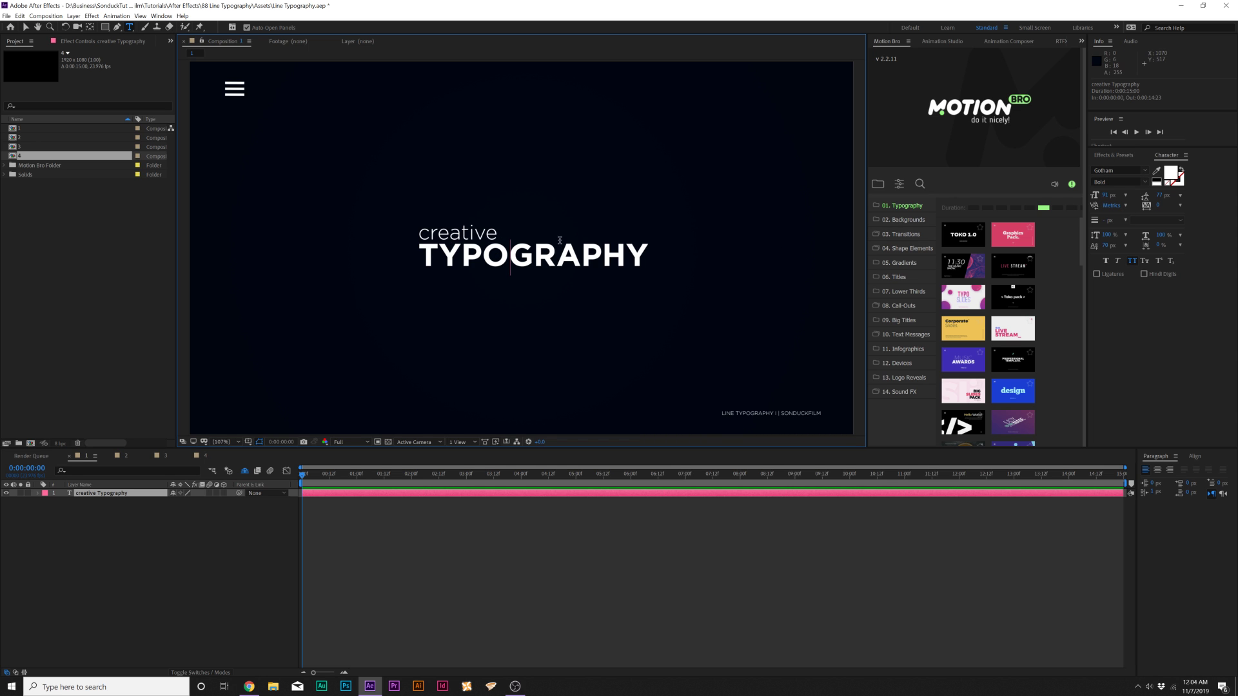
pyautogui.click(25, 27)
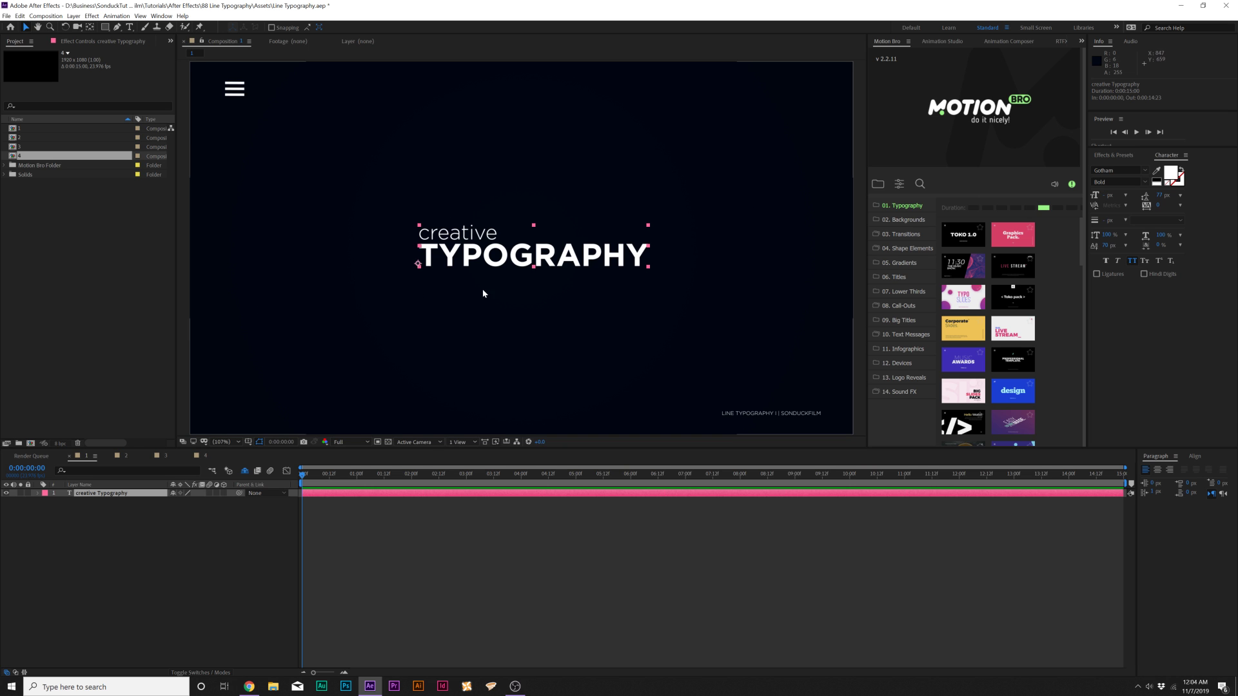
pyautogui.click(89, 565)
pyautogui.click(468, 258)
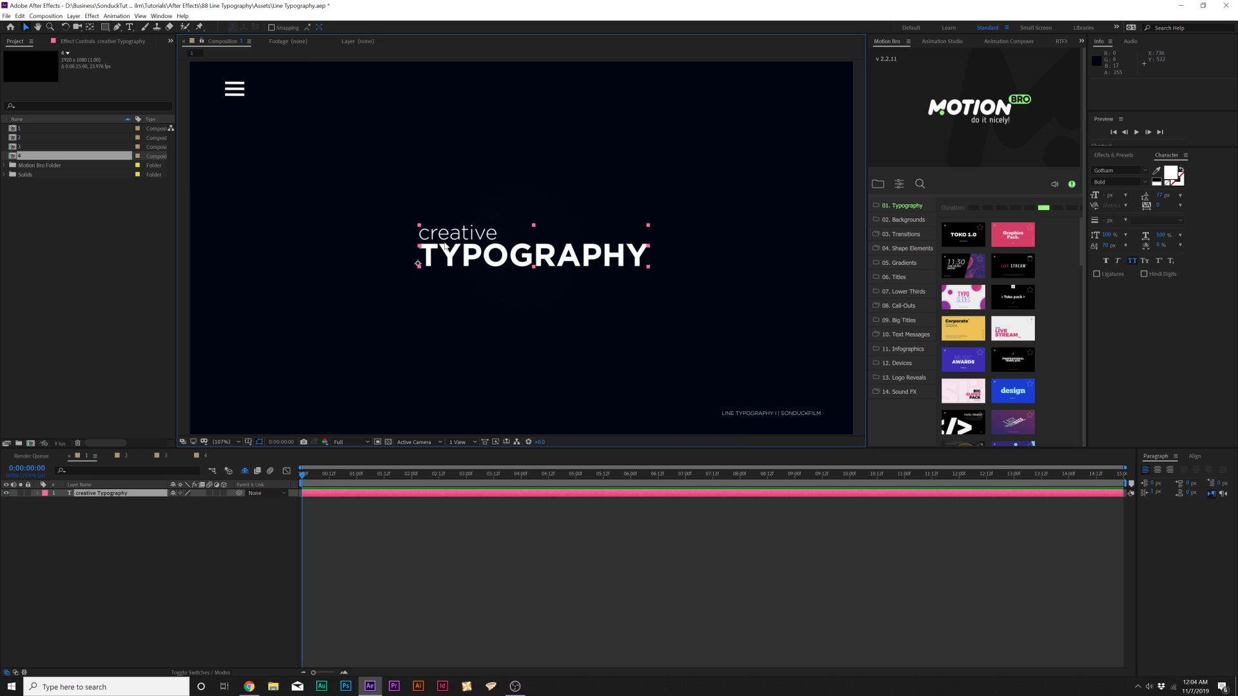
# With no layer selected, set up the Pen tool with no fill and a solid colour stroke
pyautogui.click(118, 28)
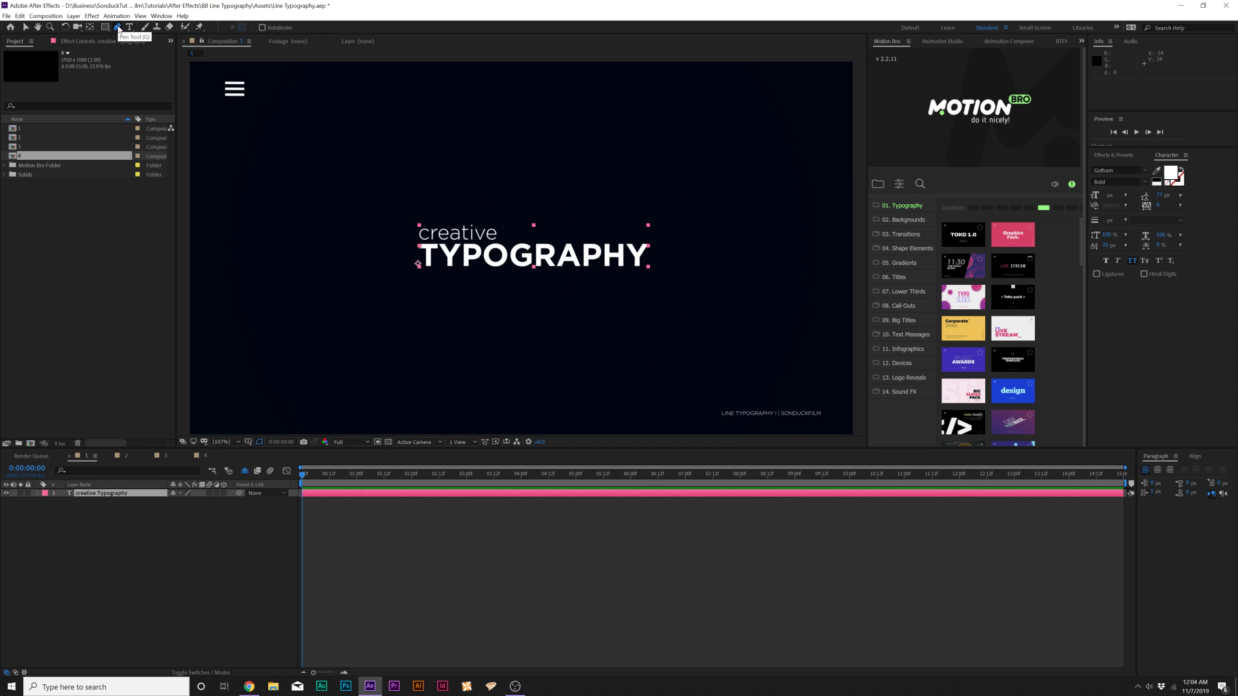
pyautogui.click(119, 525)
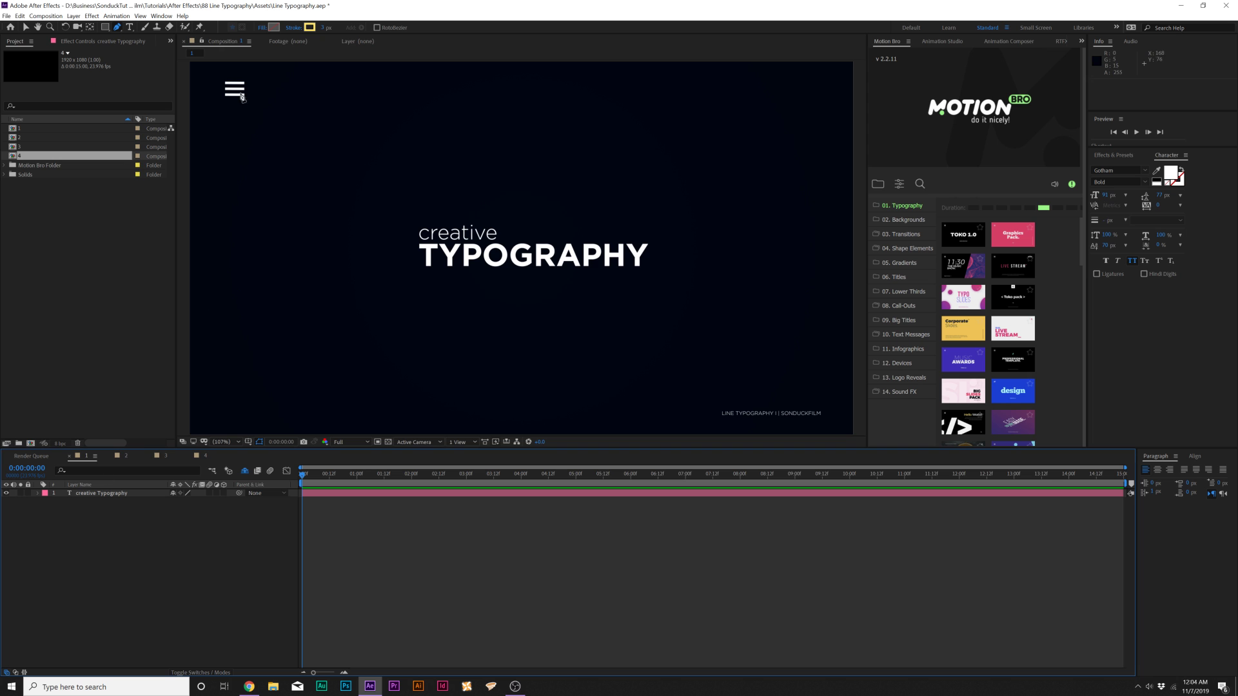
pyautogui.click(261, 27)
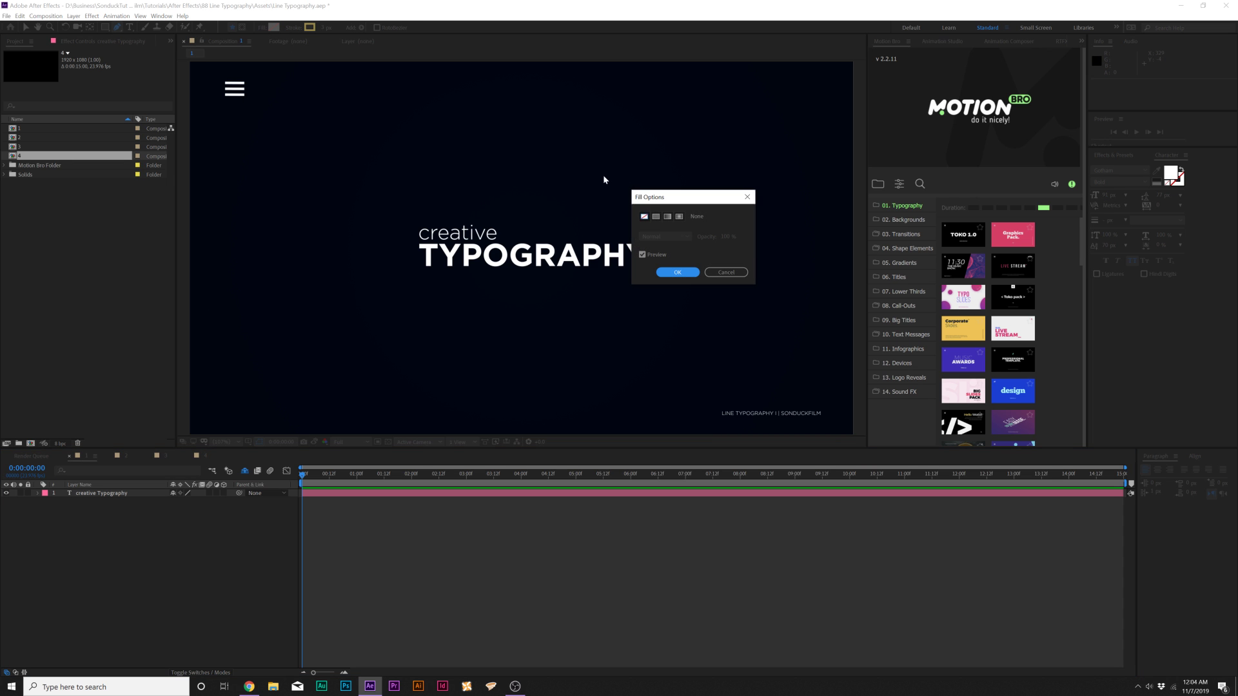
pyautogui.click(676, 272)
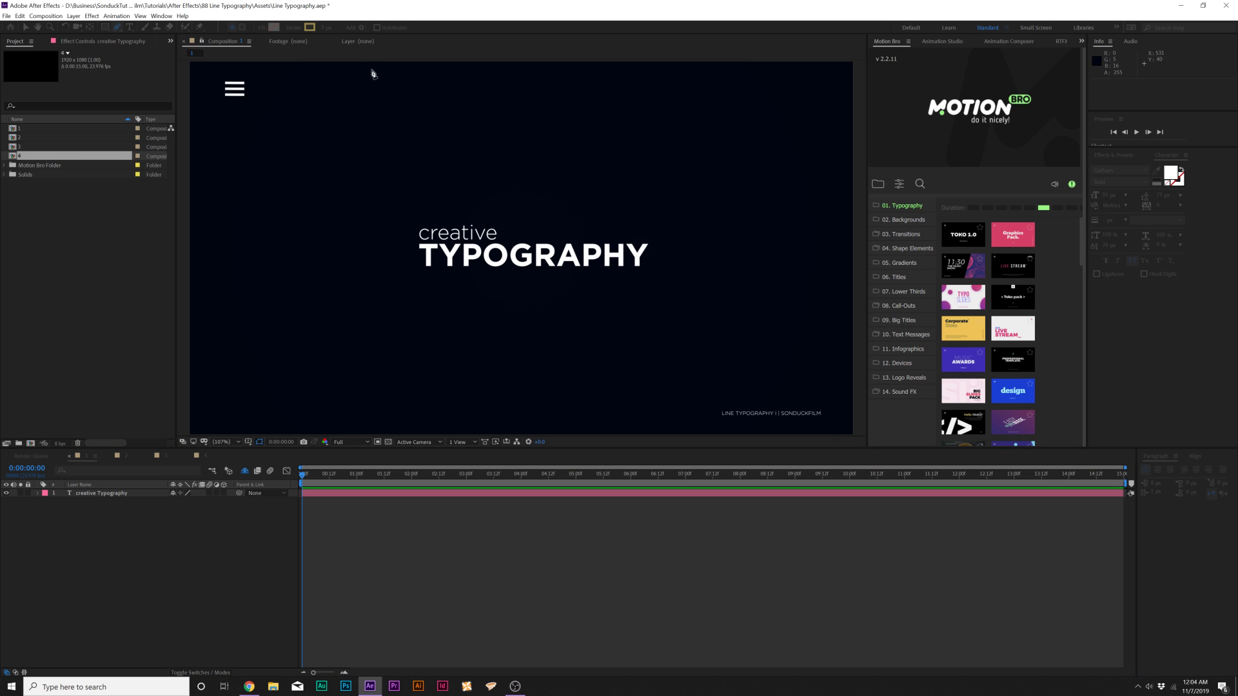
pyautogui.click(293, 27)
pyautogui.click(655, 217)
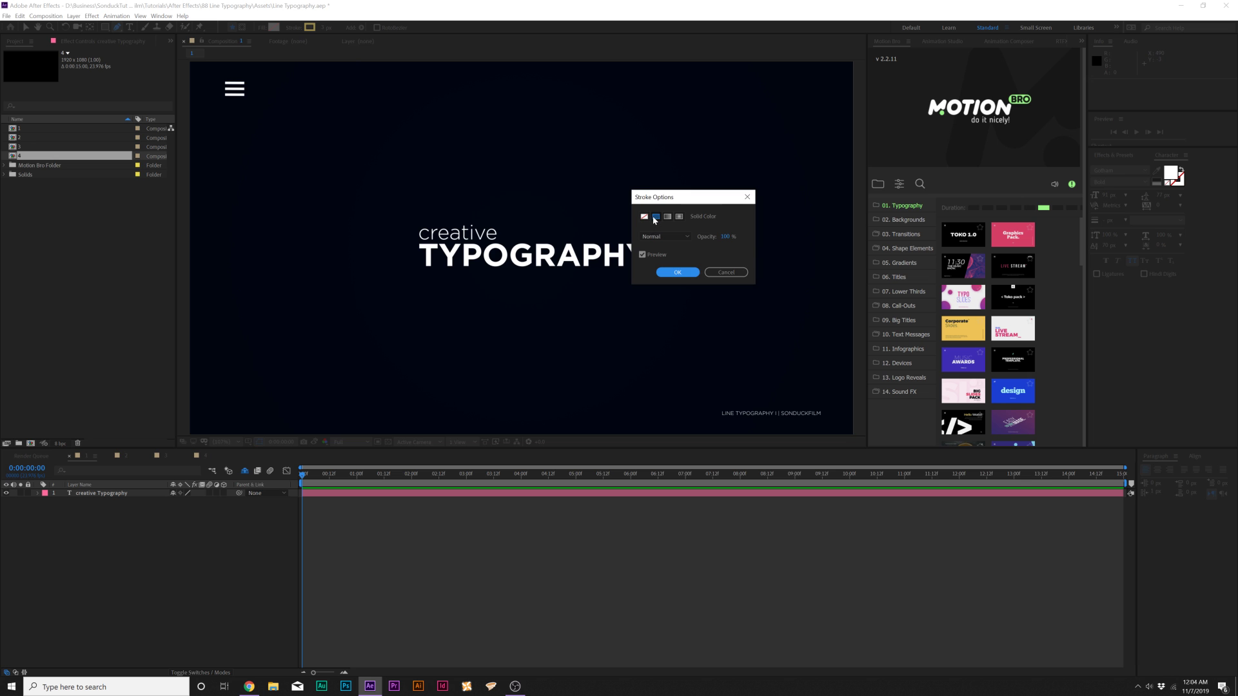
pyautogui.click(676, 274)
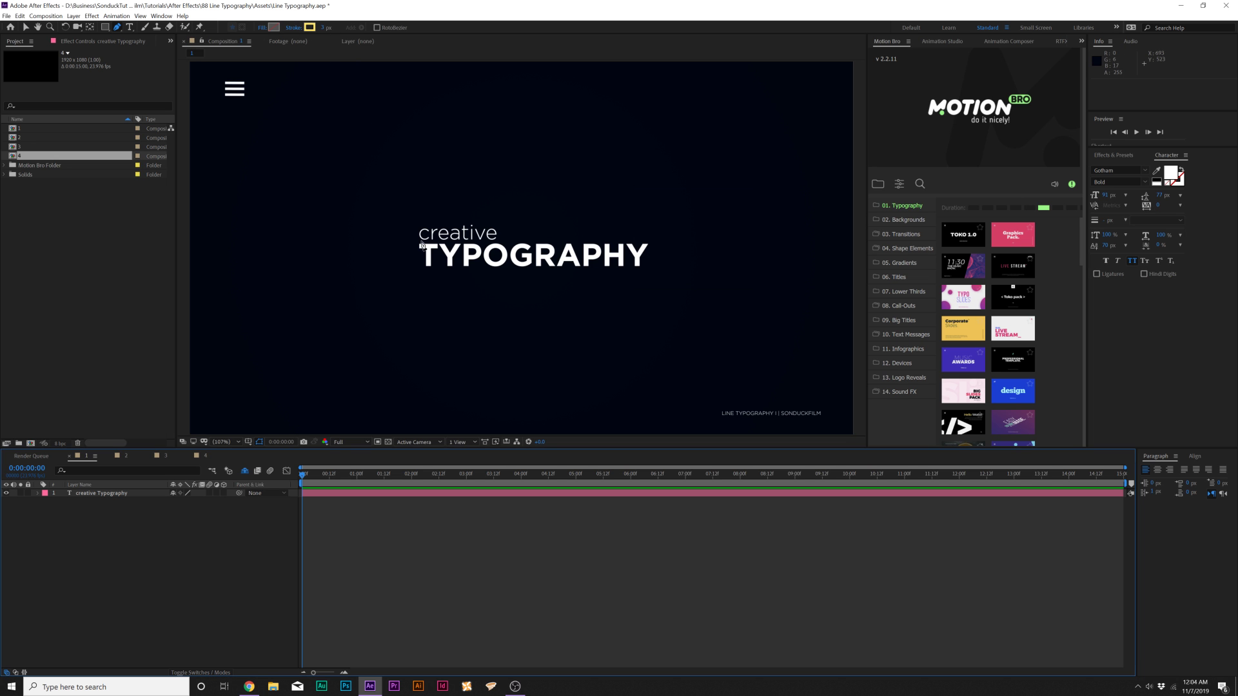
# Draw a straight vertical line just left of the "creative TYPOGRAPHY" text, spanning roughly the height of both text lines
pyautogui.scroll(1, 419, 239)
pyautogui.moveTo(476, 222); pyautogui.dragTo(676, 233)
pyautogui.scroll(2, 516, 245)
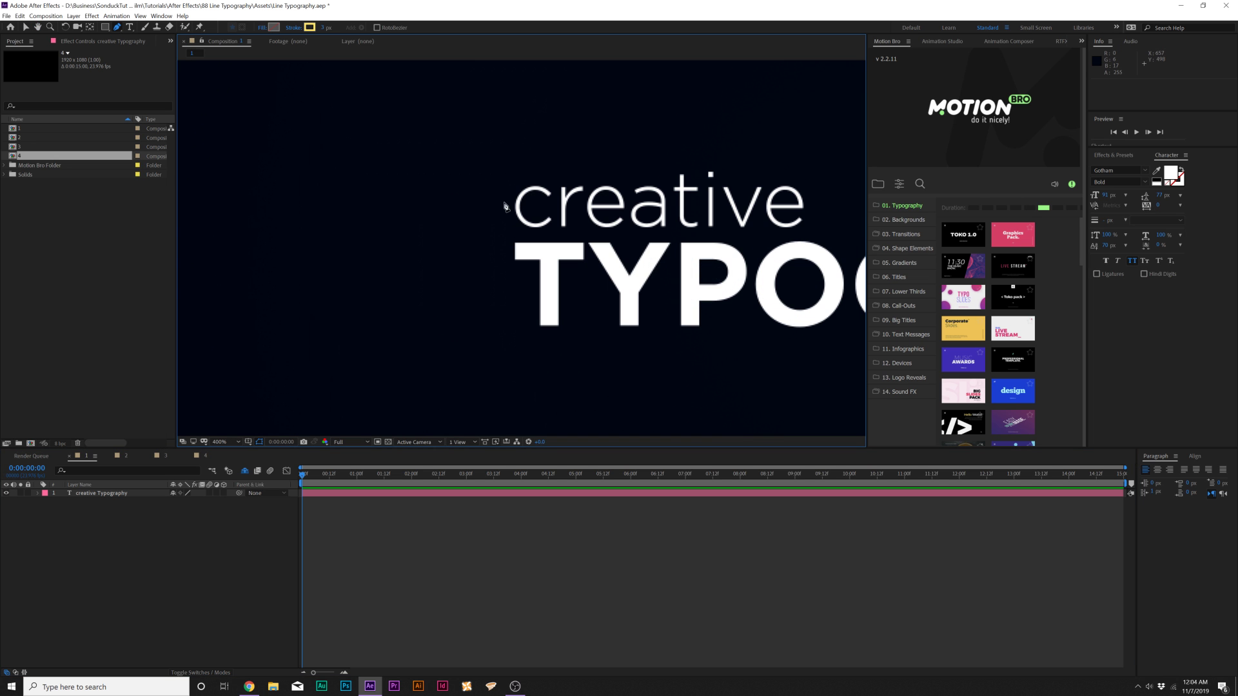
pyautogui.click(474, 190)
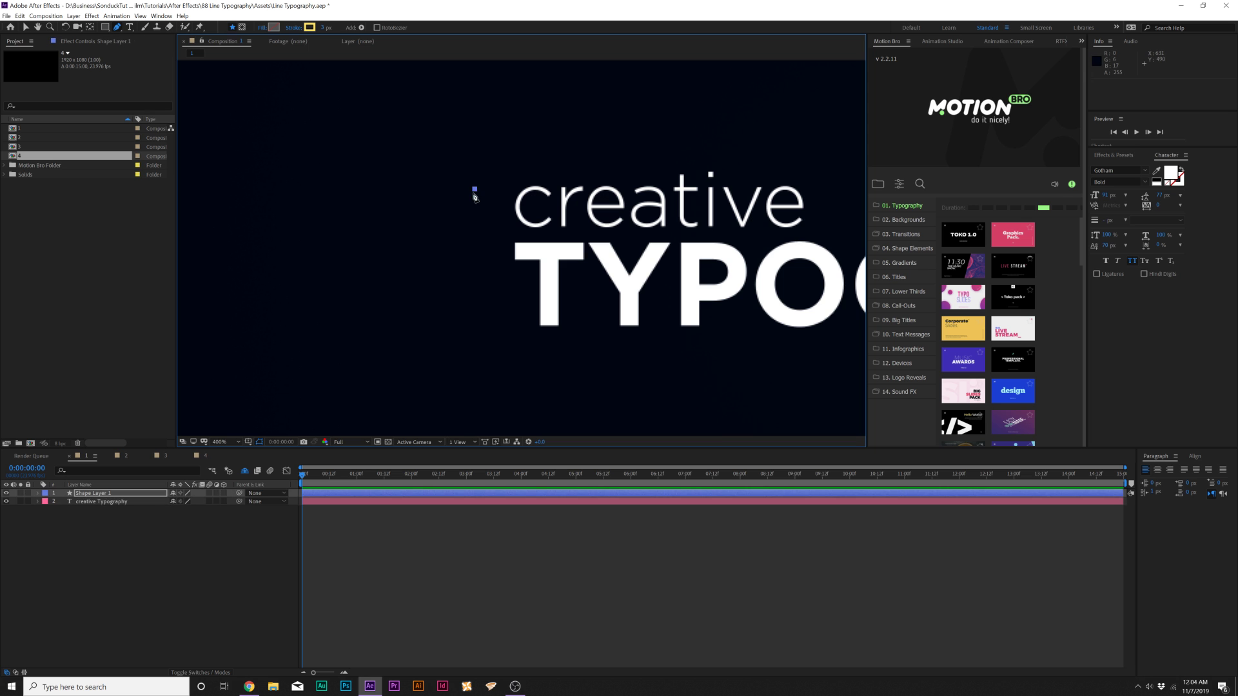
pyautogui.click(475, 323)
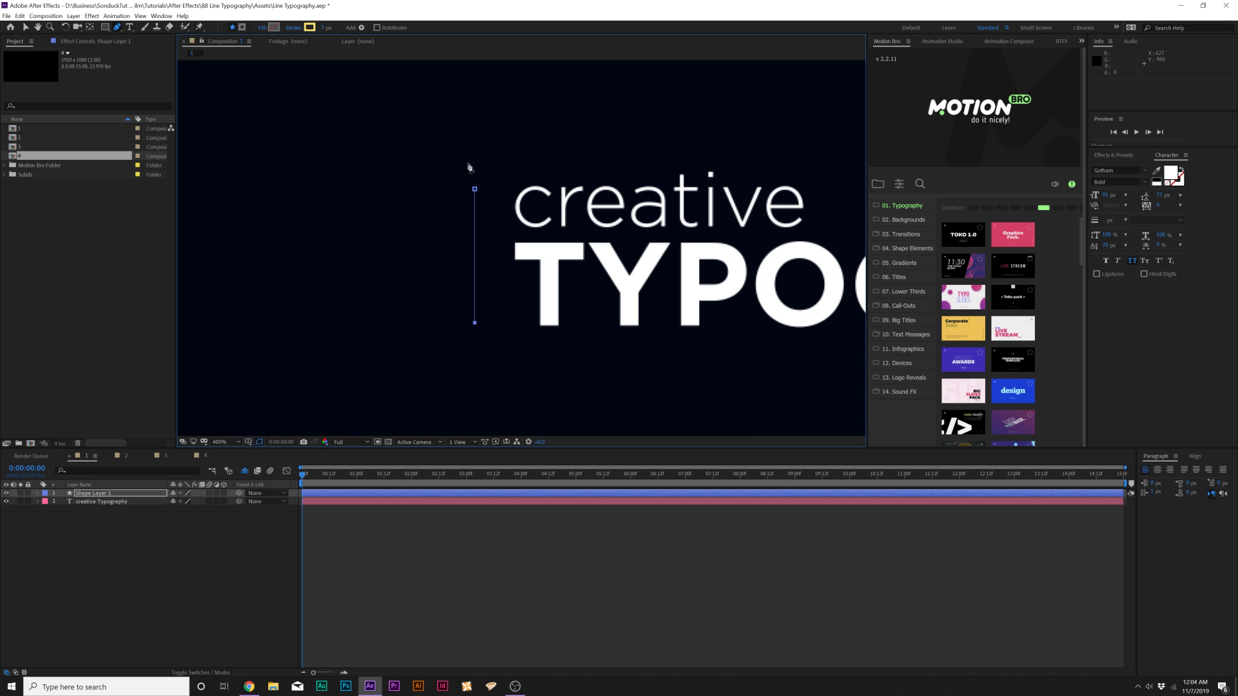
pyautogui.click(278, 515)
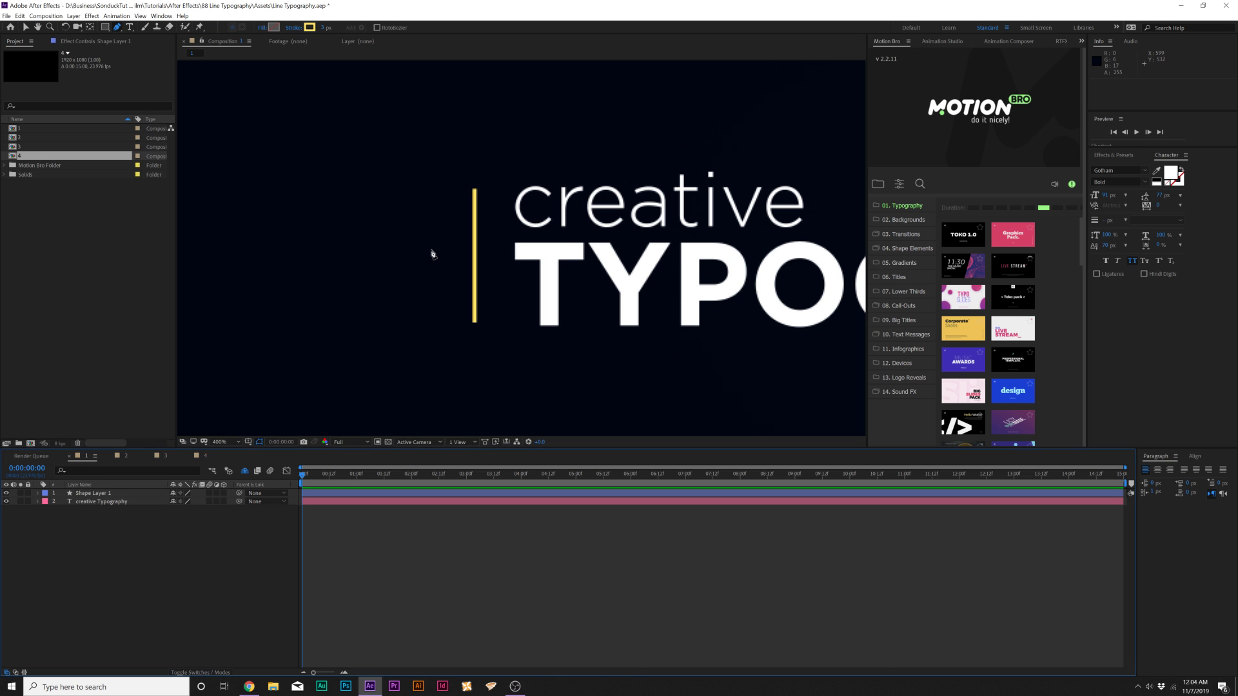
# Thicken the vertical line's stroke to about 27 px so it reads as a solid bar beside the text
pyautogui.scroll(-2, 433, 249)
pyautogui.scroll(1, 430, 254)
pyautogui.click(97, 494)
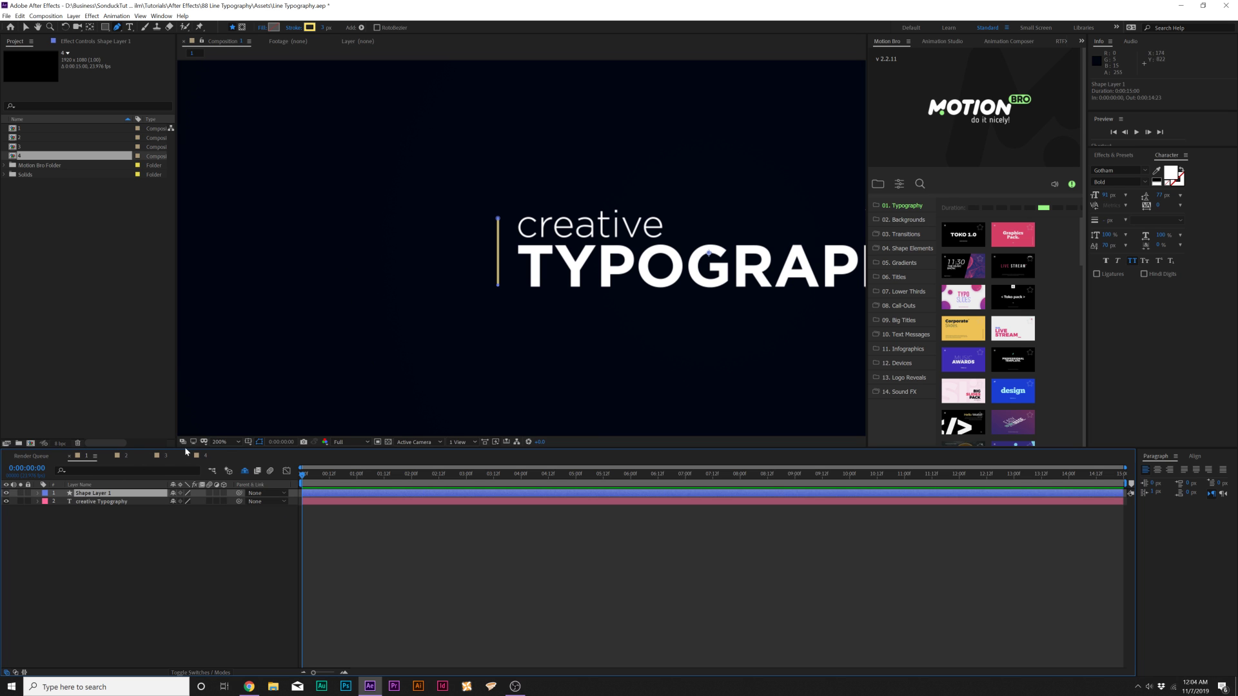
pyautogui.press('F2')
pyautogui.press('/')
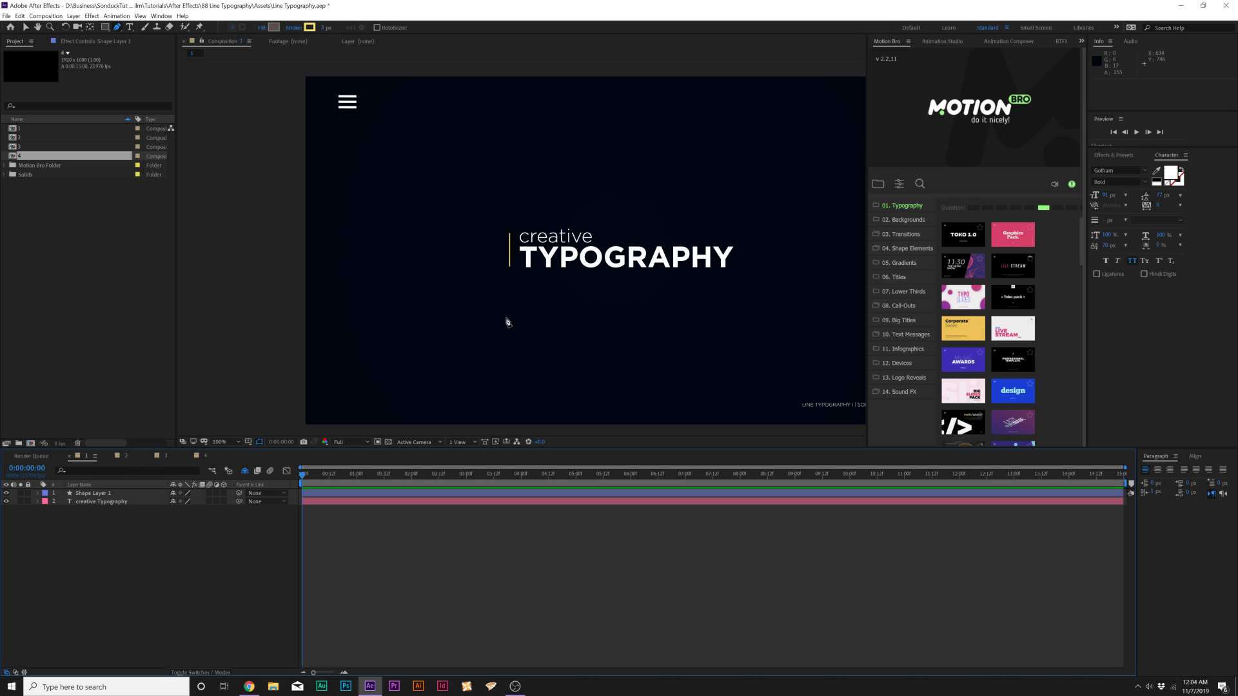
pyautogui.click(221, 442)
pyautogui.click(222, 454)
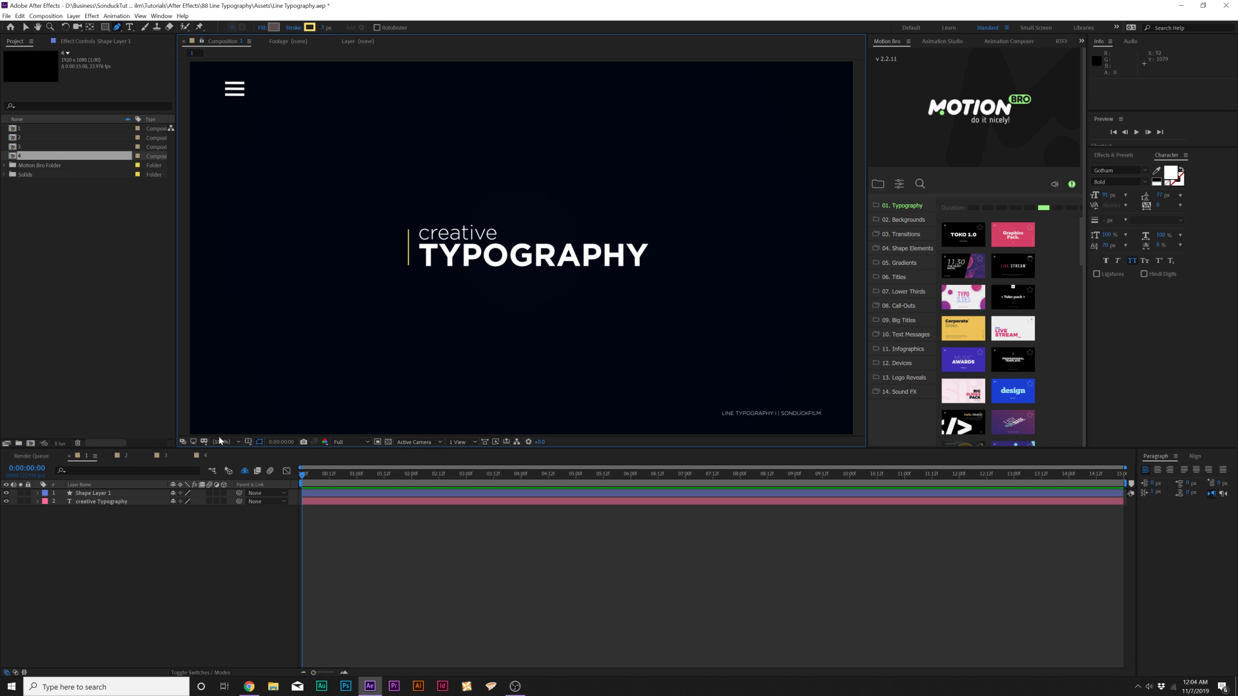
pyautogui.click(95, 494)
pyautogui.moveTo(320, 28); pyautogui.dragTo(338, 29)
pyautogui.click(28, 28)
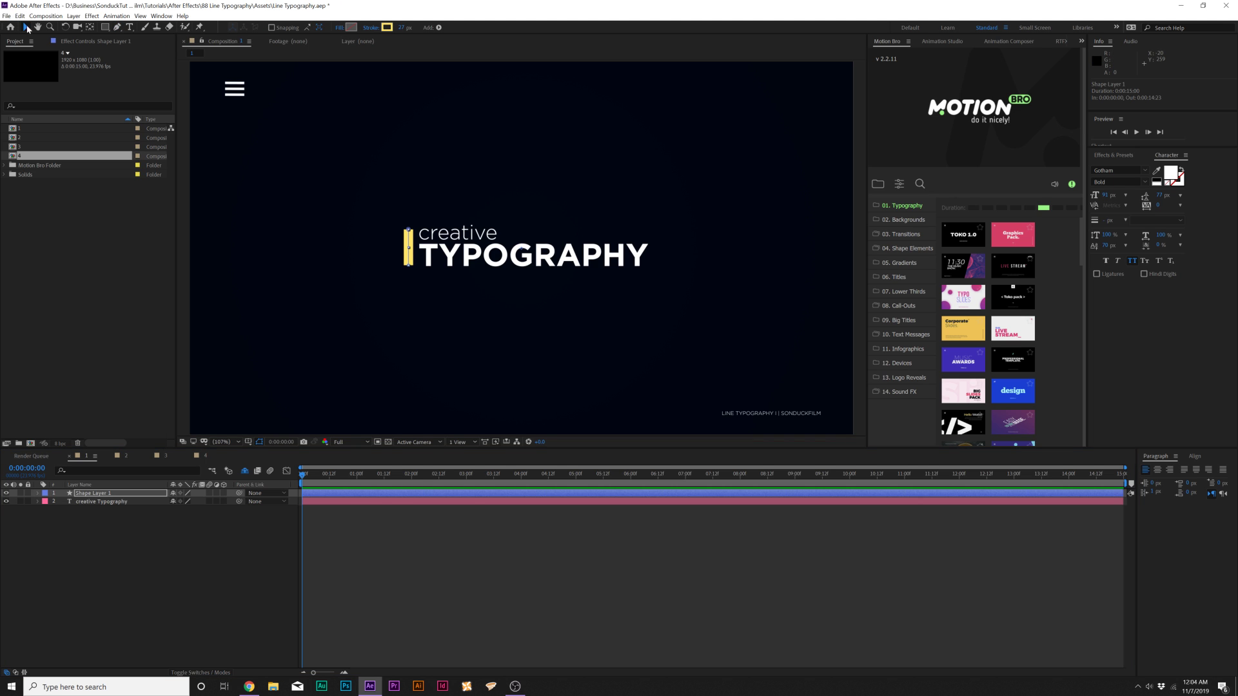
pyautogui.click(176, 573)
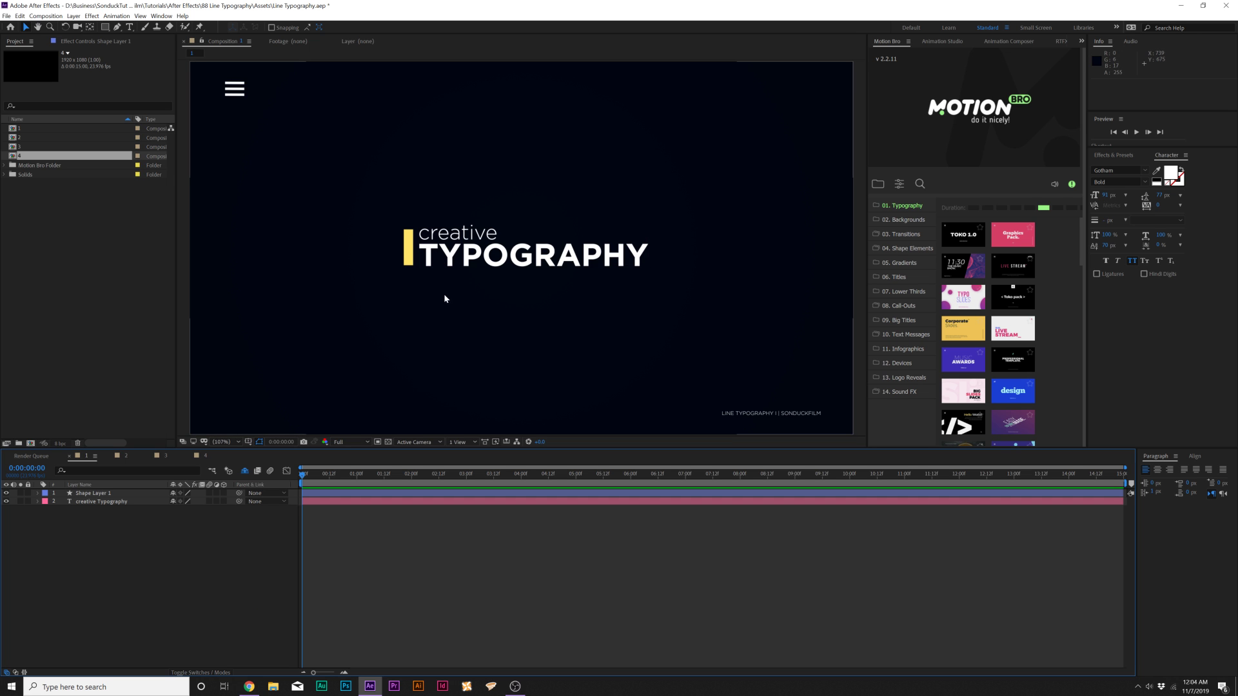
# Move the upper end point of the yellow bar's path slightly upward to lengthen the bar
pyautogui.click(409, 264)
pyautogui.scroll(6, 408, 265)
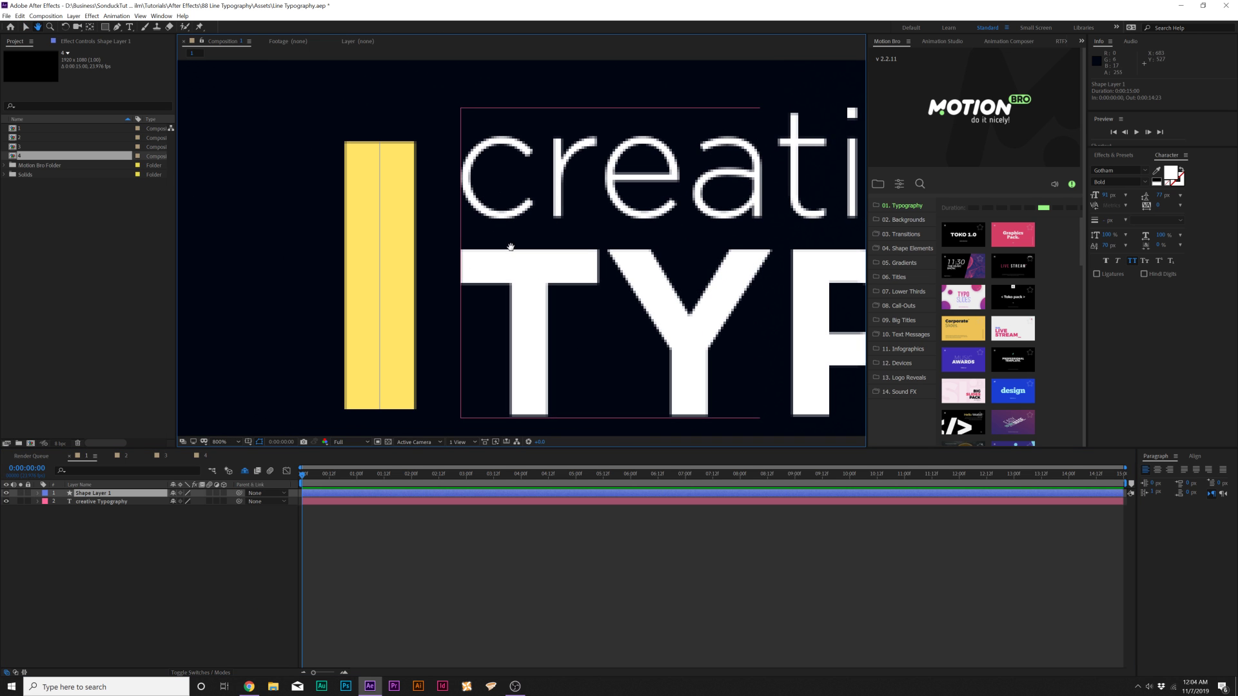
pyautogui.press('v')
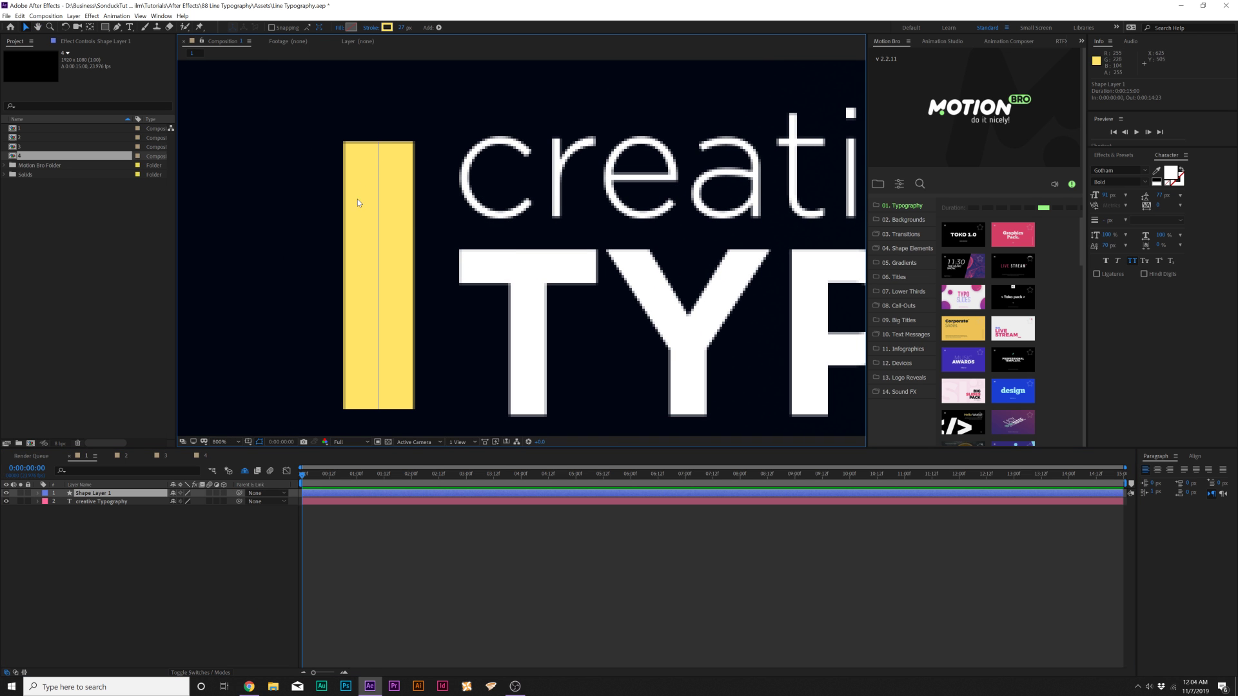
pyautogui.click(116, 27)
pyautogui.moveTo(379, 143); pyautogui.dragTo(380, 136)
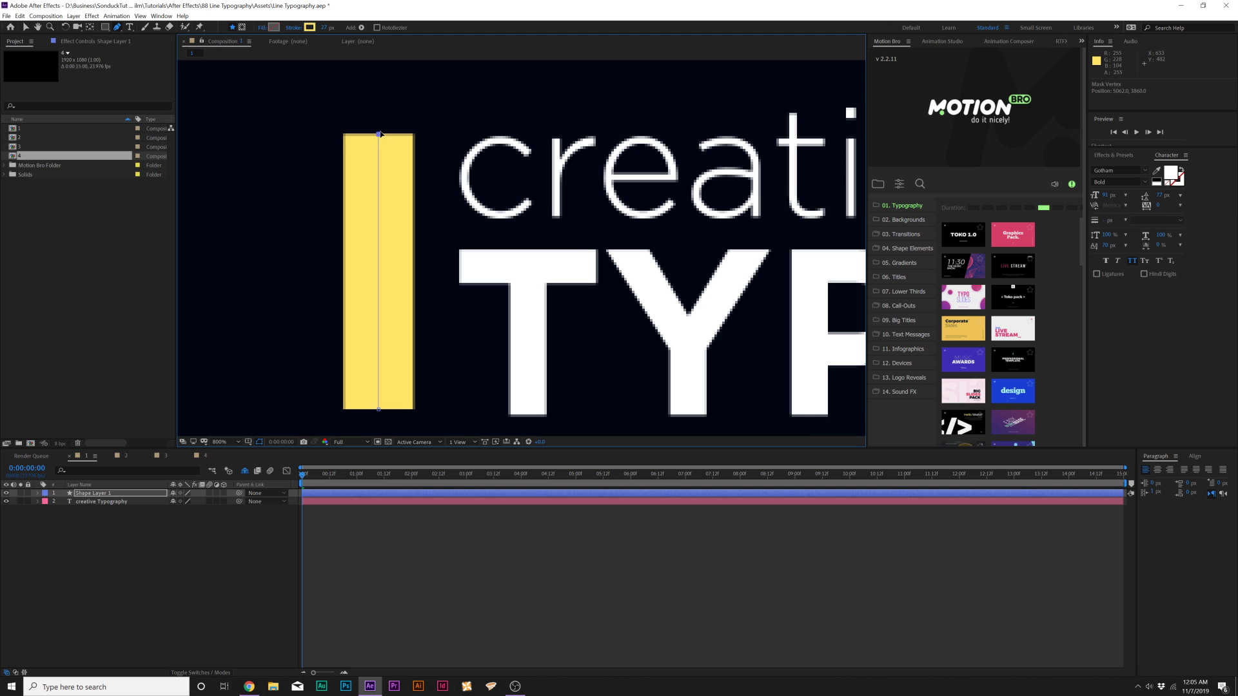
pyautogui.press('v')
pyautogui.hotkey('shift', '/')
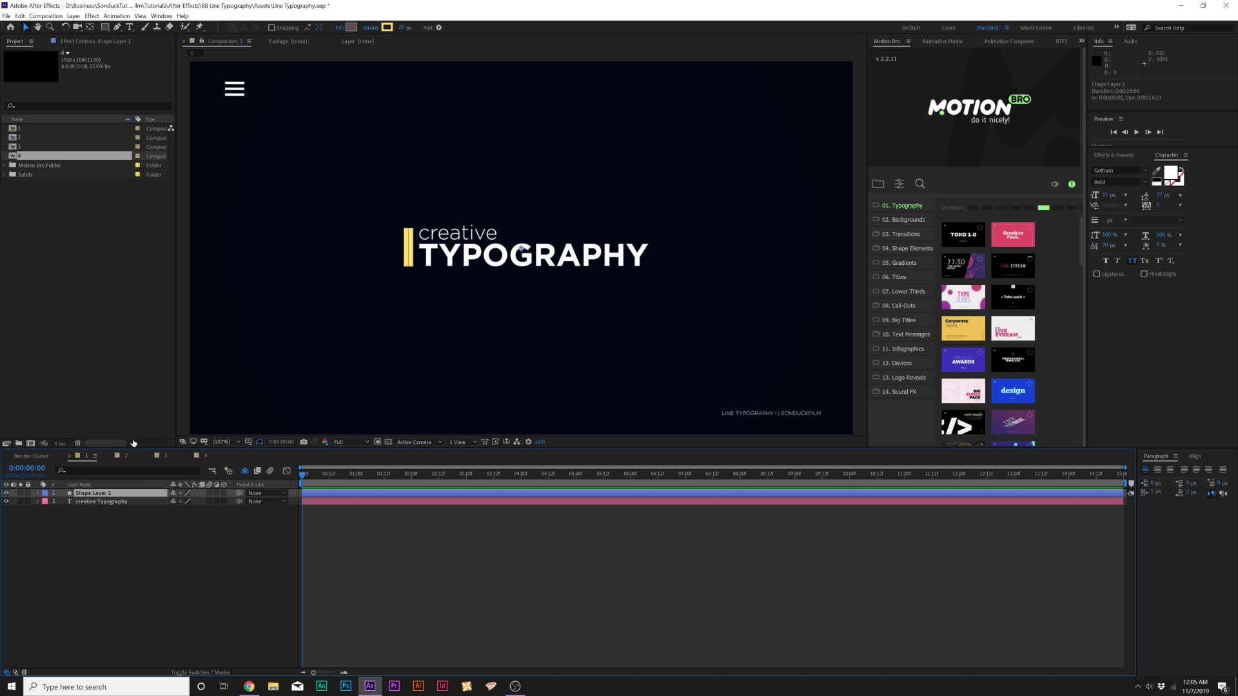
# Change the bar's stroke colour to orange and add Trim Paths to its shape layer, expanding the Trim Paths properties
pyautogui.click(386, 27)
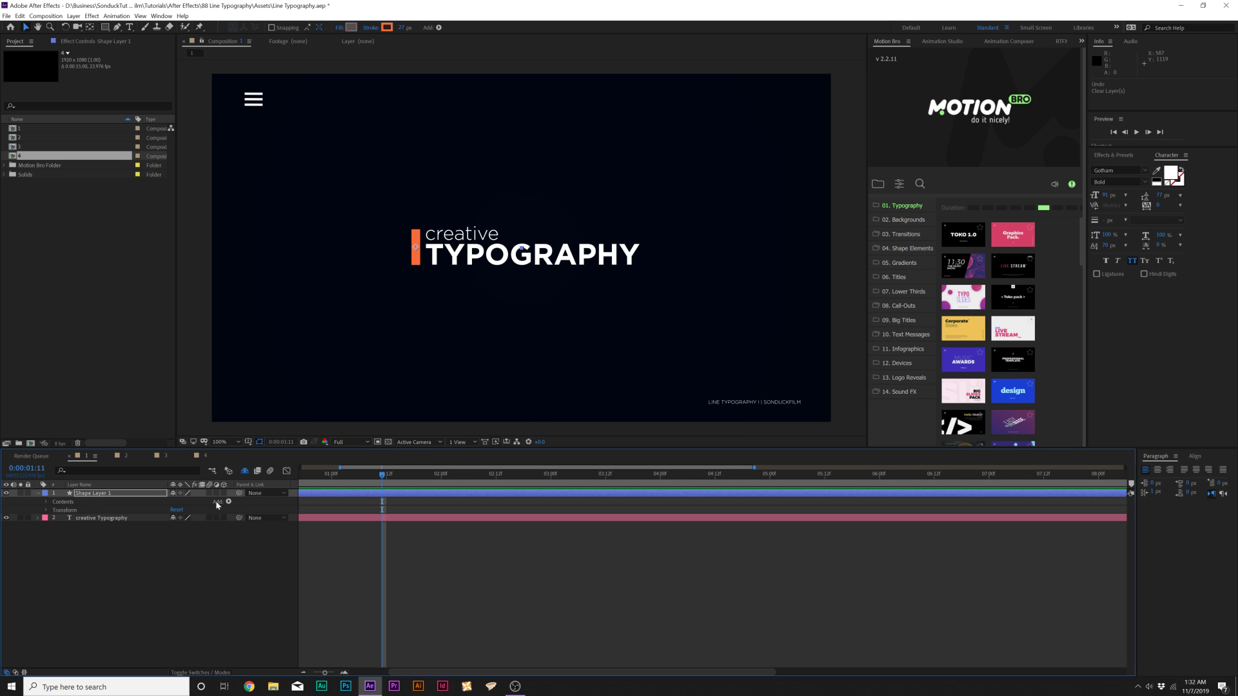
pyautogui.click(218, 503)
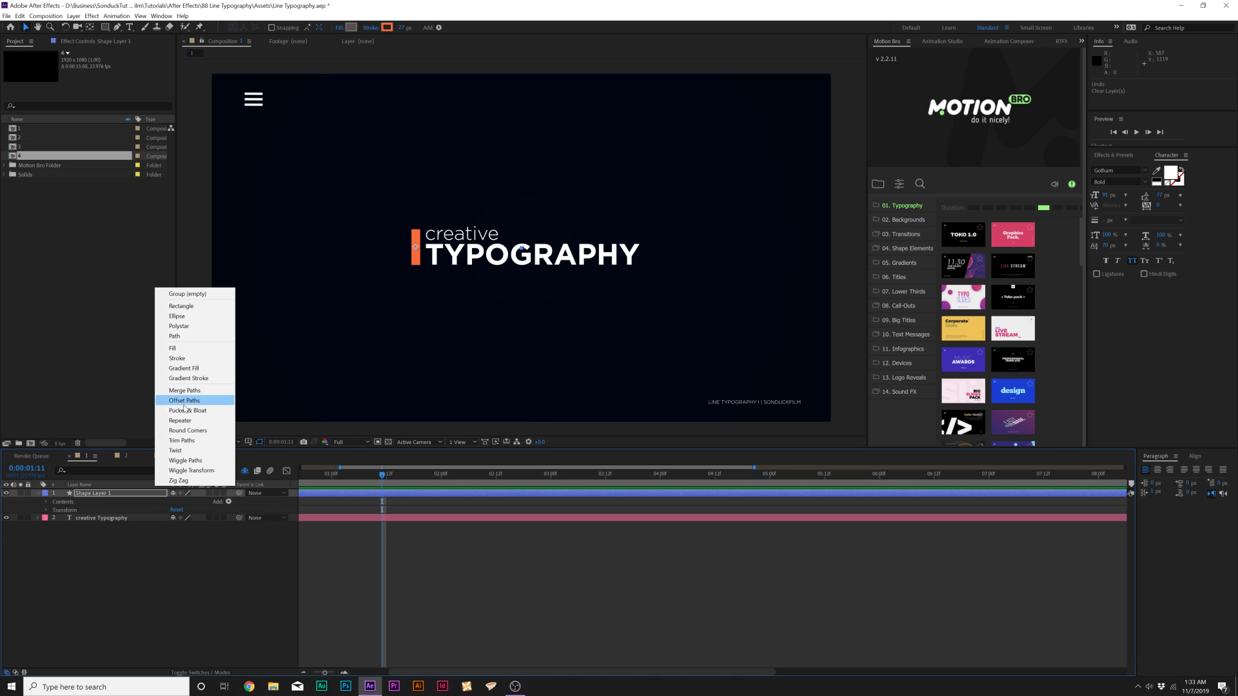
pyautogui.click(182, 440)
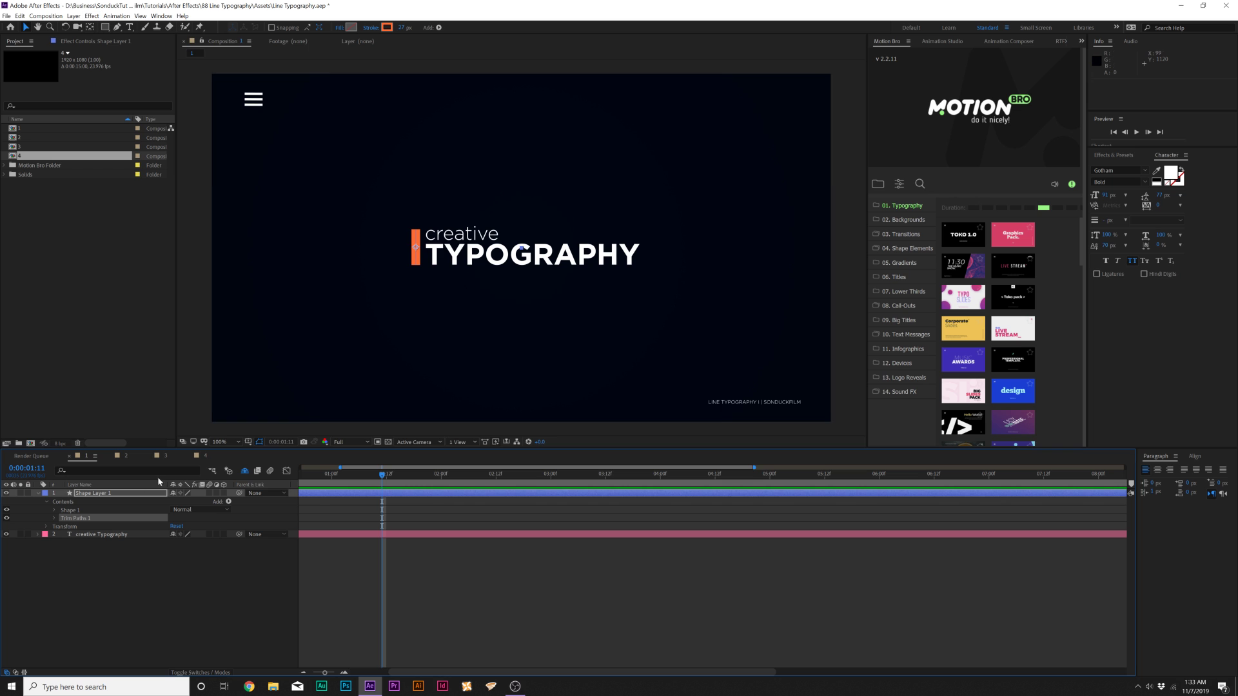
pyautogui.click(54, 519)
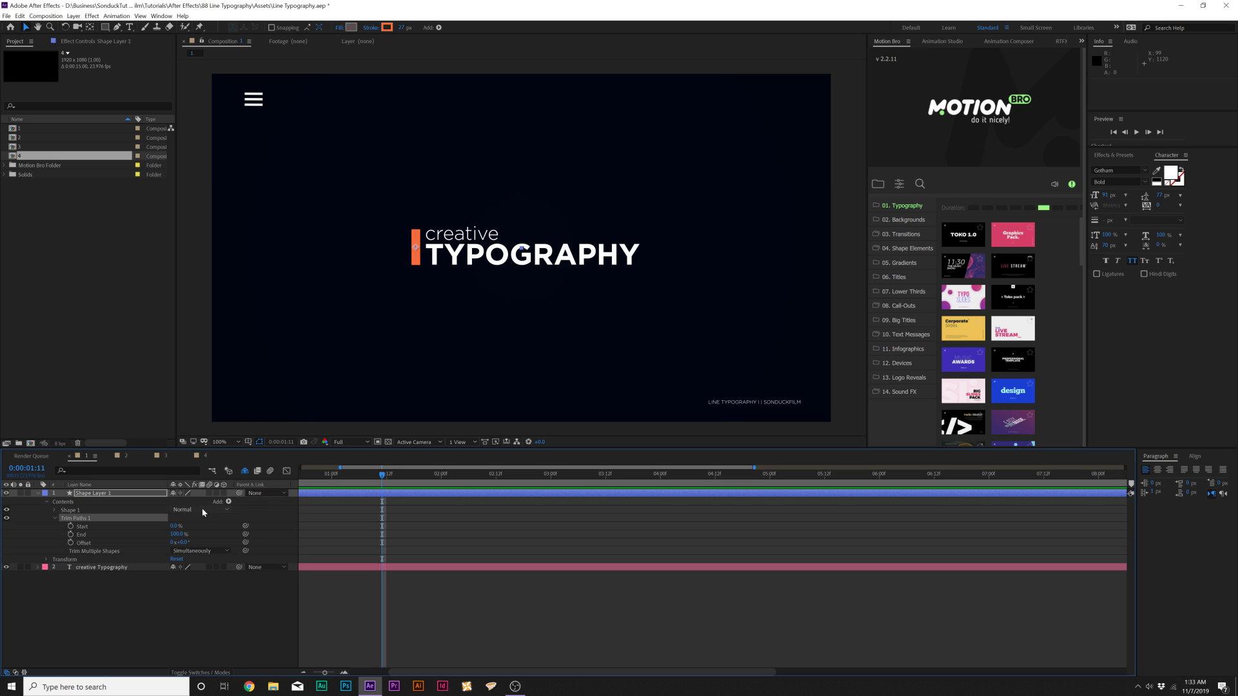
# Keyframe the Trim Paths End from 0% at 0:00:00:00 to 100% at 0:00:01:00 and preview the animation
pyautogui.press('-')
pyautogui.moveTo(309, 475); pyautogui.dragTo(294, 476)
pyautogui.moveTo(175, 537); pyautogui.dragTo(167, 537)
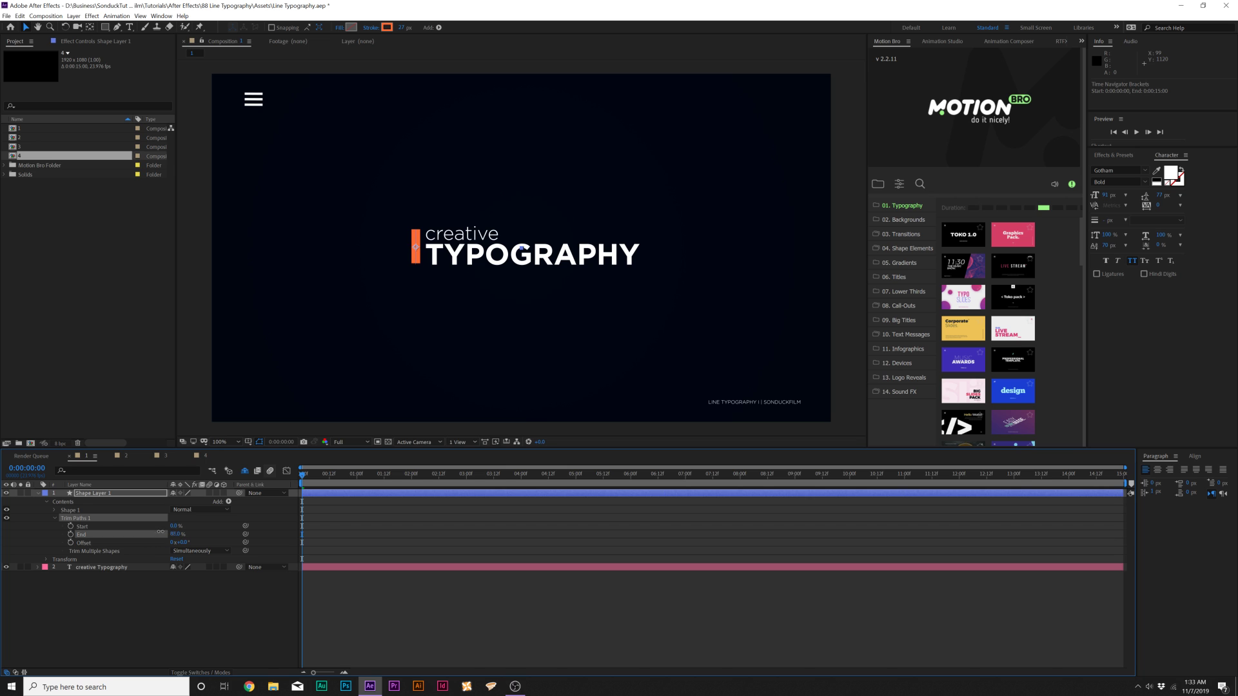
pyautogui.click(70, 535)
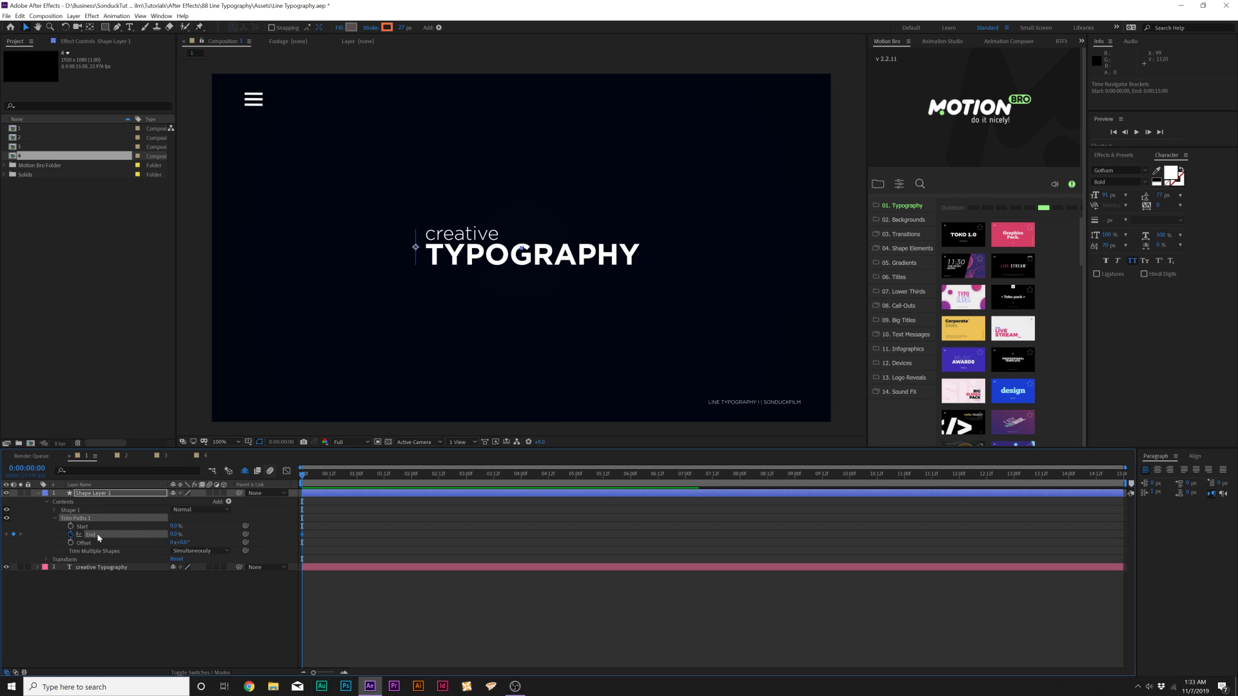
pyautogui.moveTo(307, 474); pyautogui.dragTo(357, 474)
pyautogui.moveTo(174, 535); pyautogui.dragTo(201, 537)
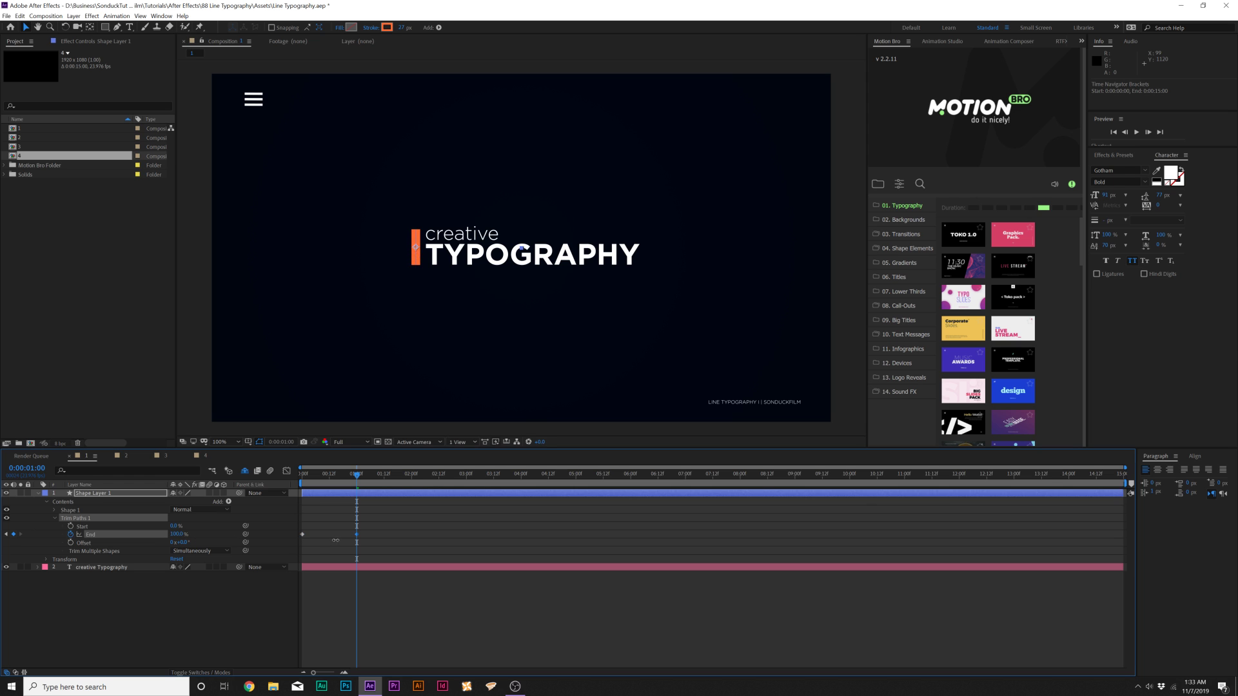
pyautogui.click(291, 556)
pyautogui.press('Home')
pyautogui.press('space')
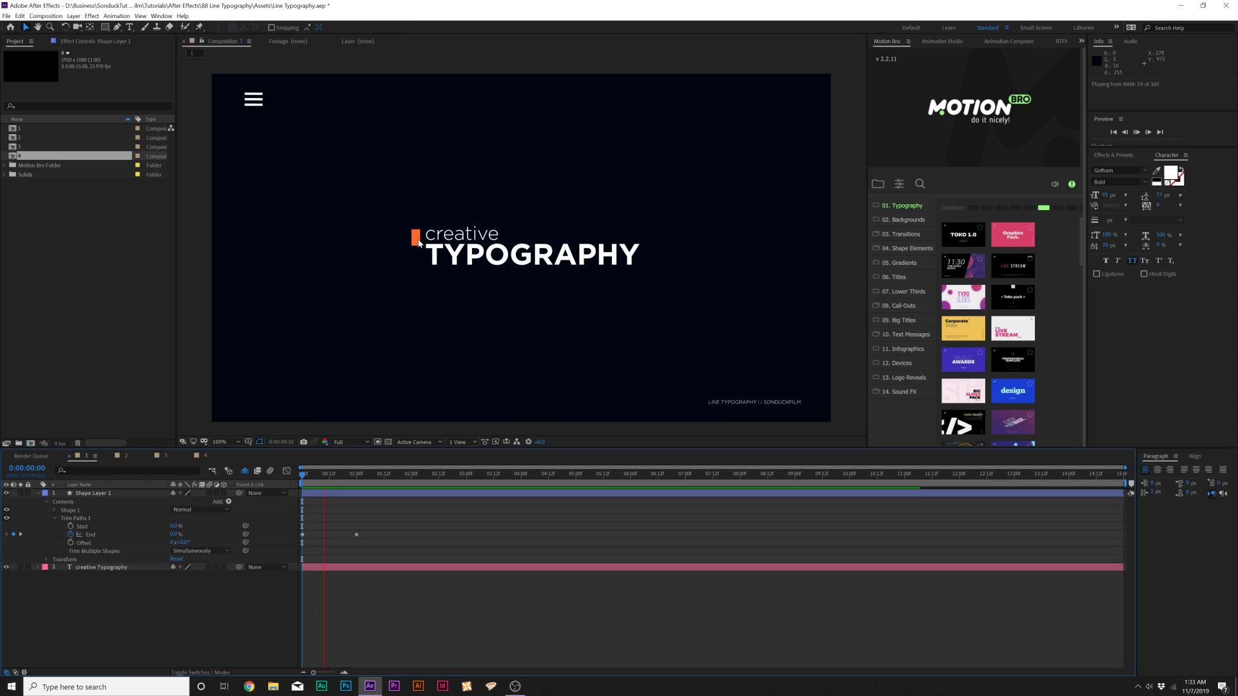
# Apply Easy Ease to both Trim Paths End keyframes and preview the bar's eased growth
pyautogui.moveTo(414, 516); pyautogui.dragTo(269, 559)
pyautogui.press('F9')
pyautogui.press('space')
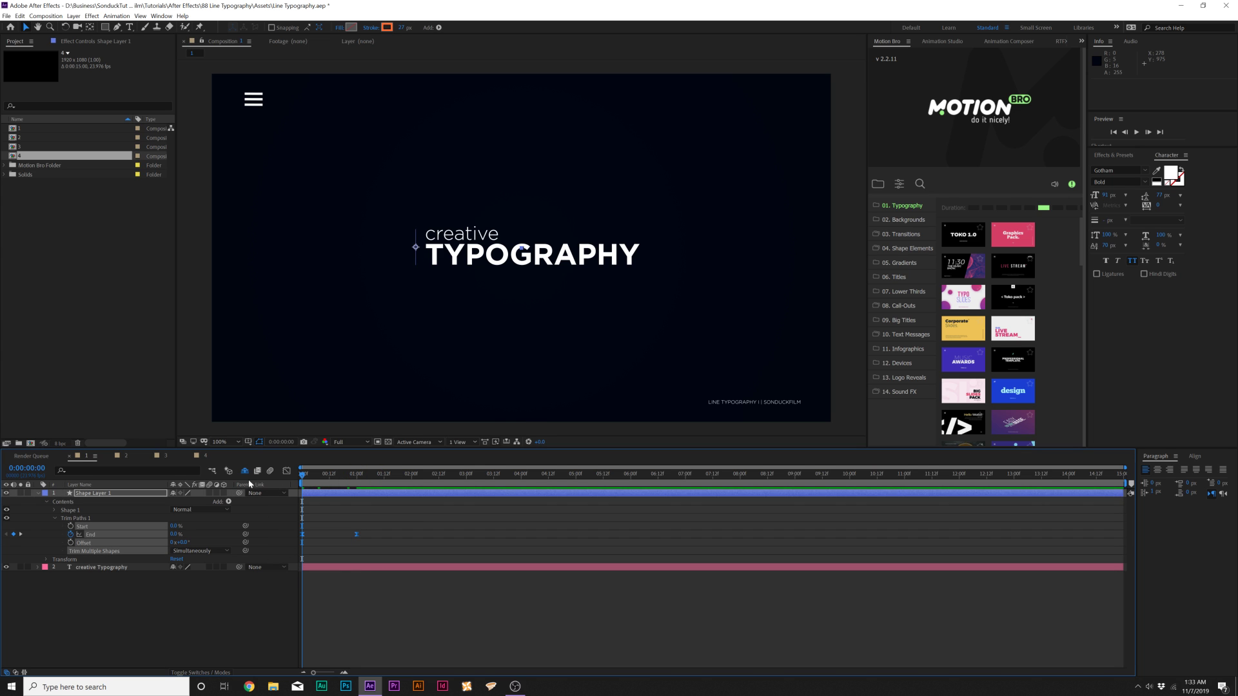
pyautogui.press('space')
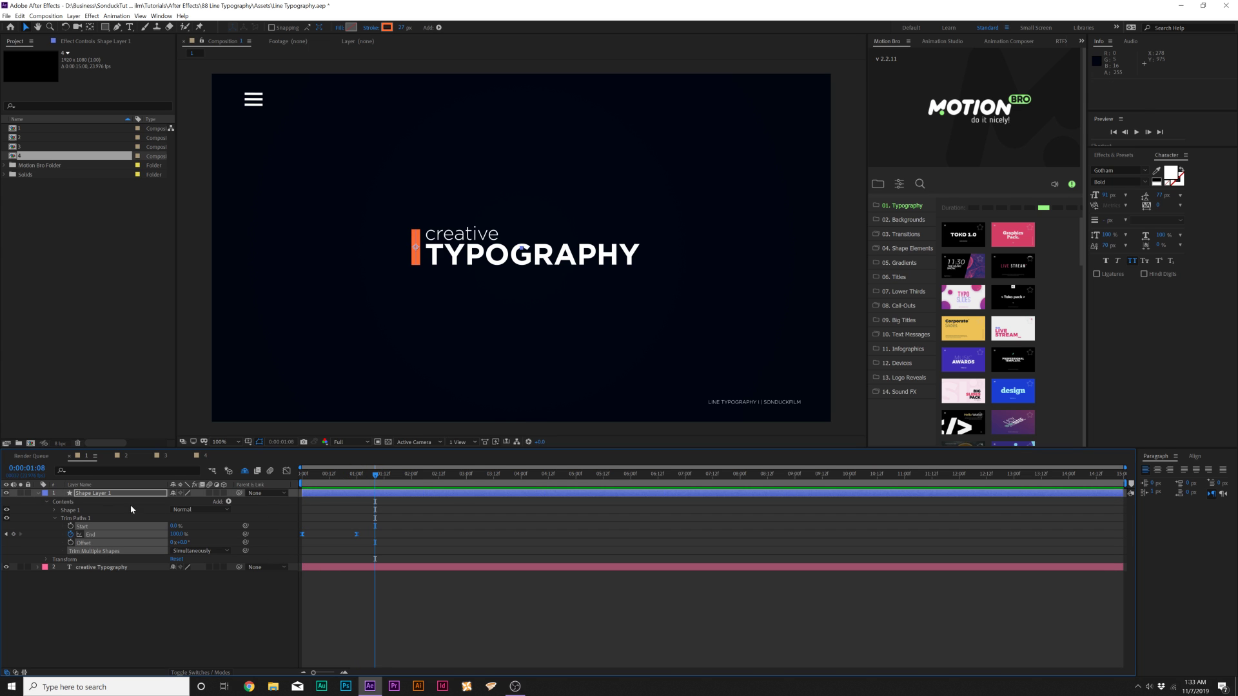
# Collapse the bar's shape layer, then expand and select the creative Typography text layer to show its Transform properties
pyautogui.click(37, 493)
pyautogui.click(98, 502)
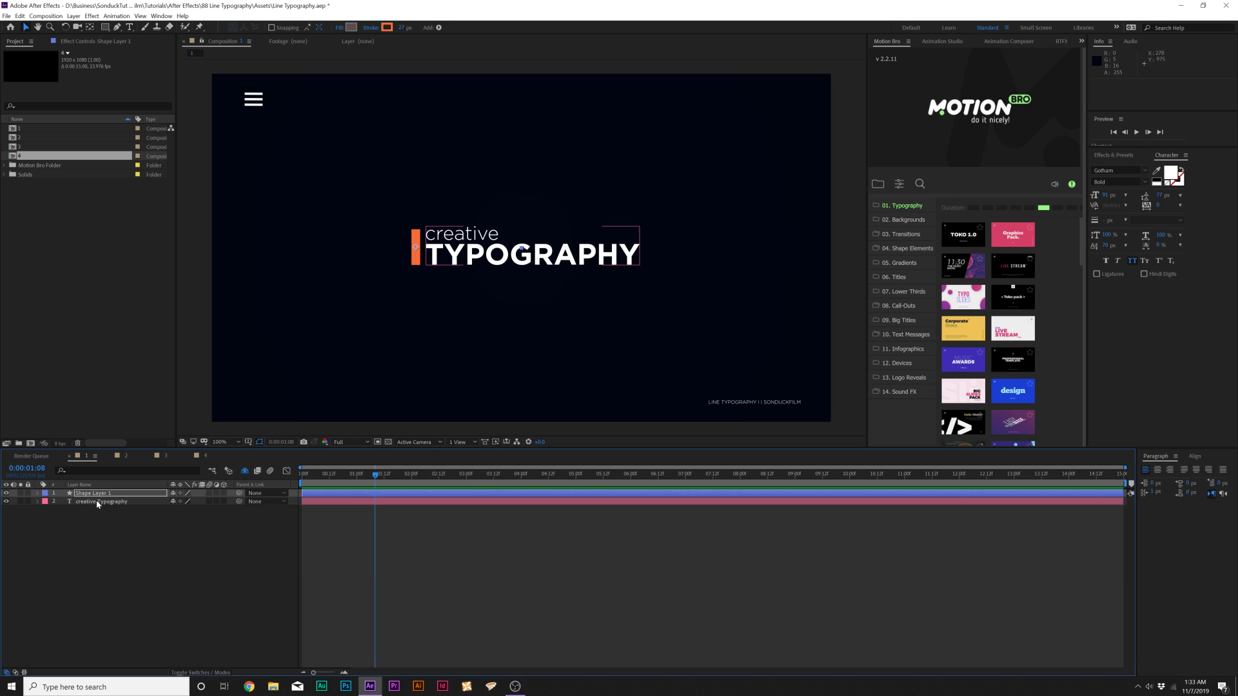
pyautogui.click(36, 501)
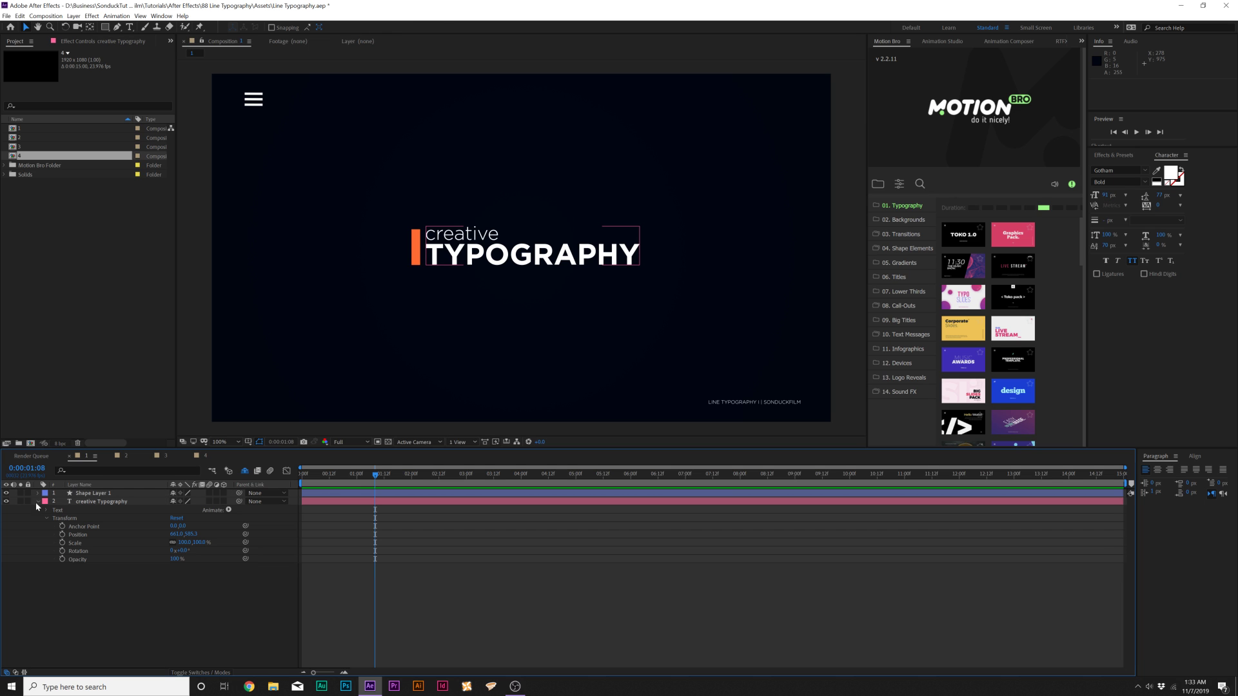
pyautogui.click(74, 501)
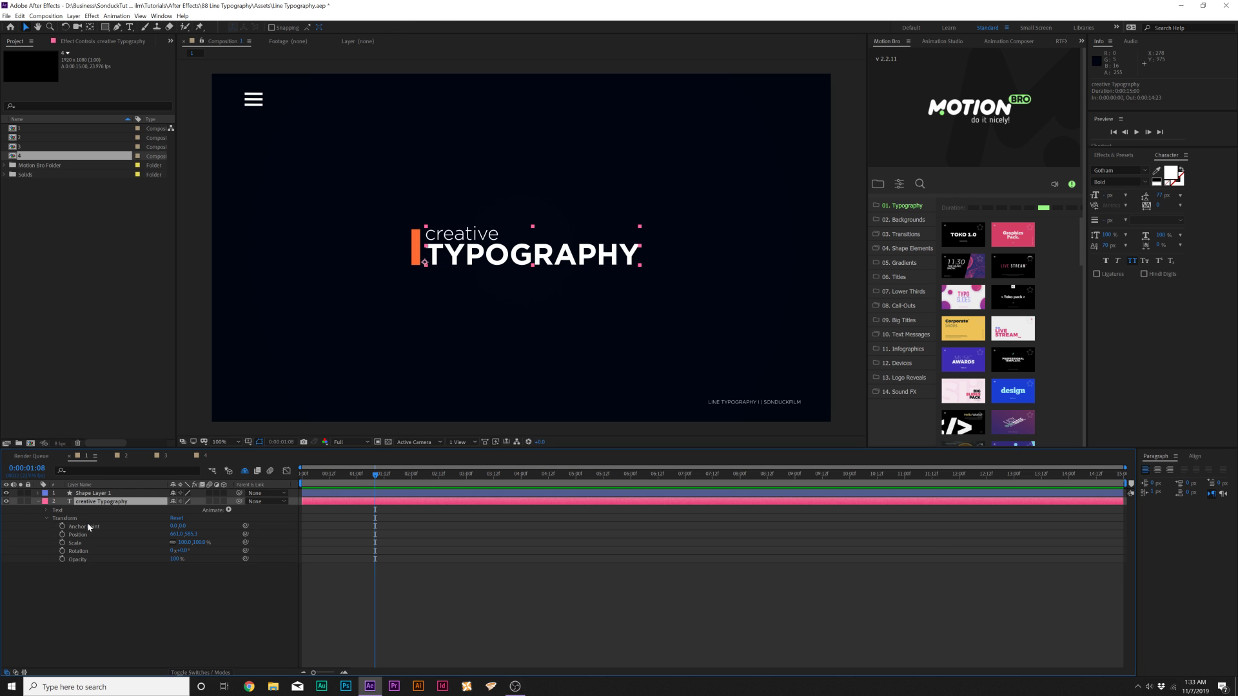
# Add a Position text animator to the creative Typography layer and set its Position to about -730, 0, shifting the title past the orange bar
pyautogui.click(229, 510)
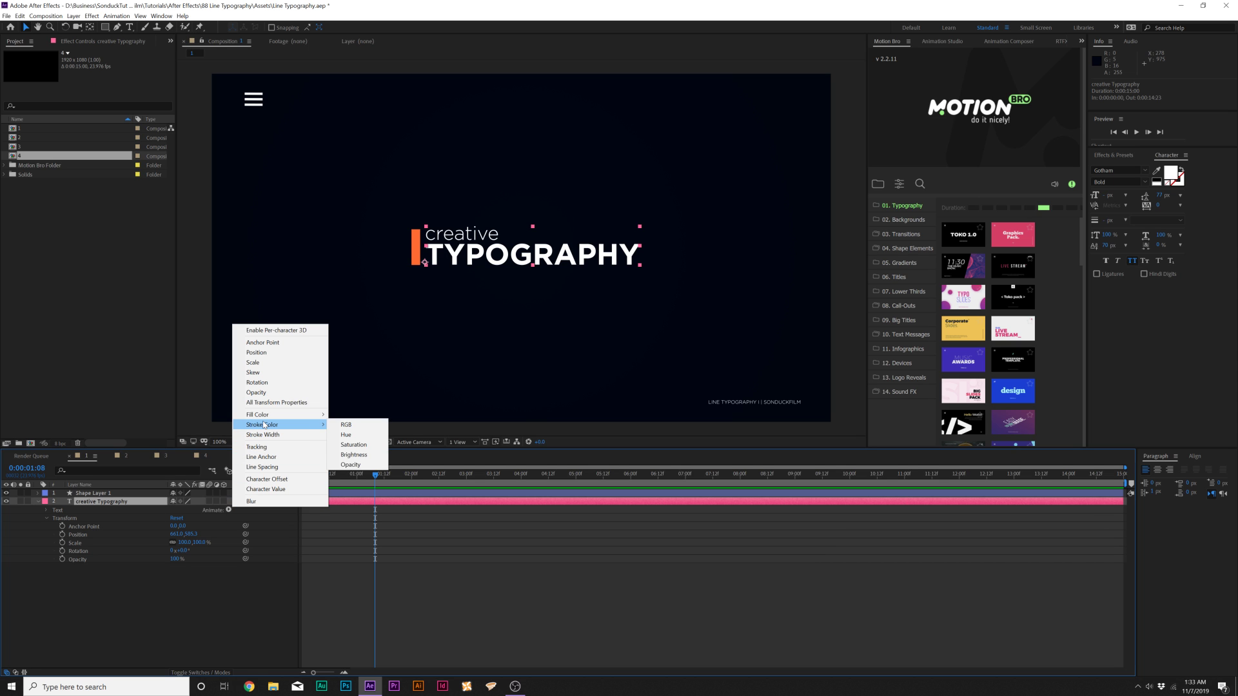
pyautogui.click(258, 353)
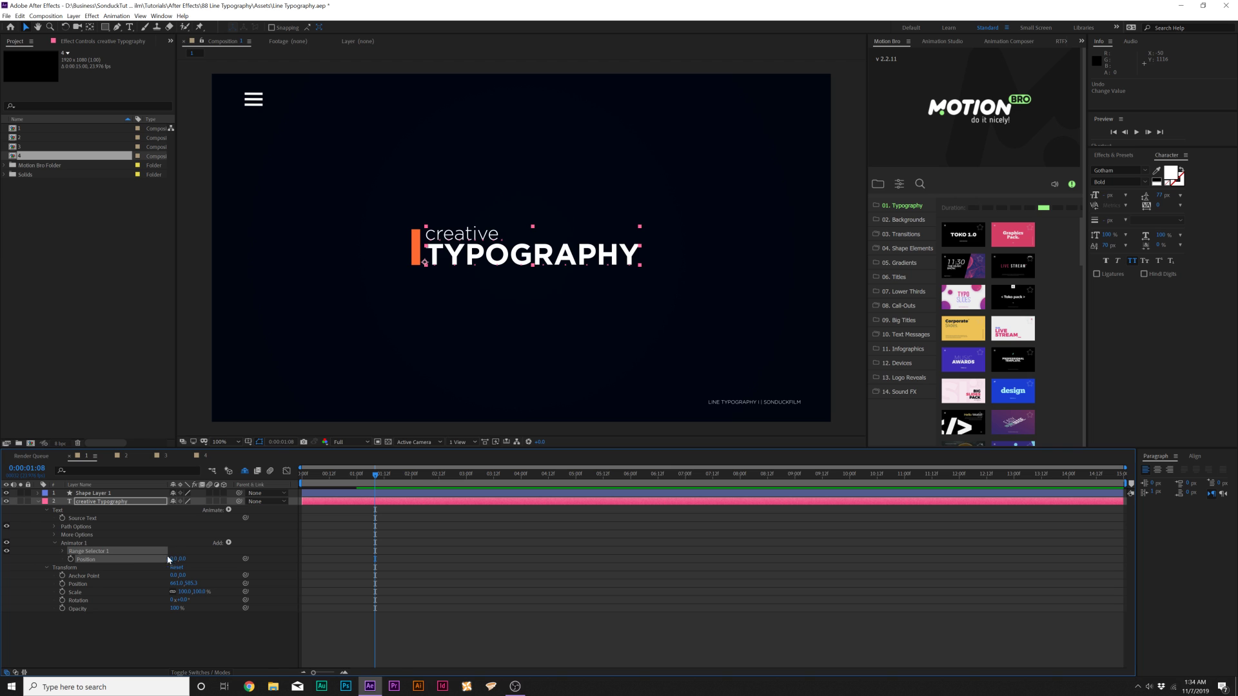
pyautogui.moveTo(174, 559); pyautogui.dragTo(143, 562)
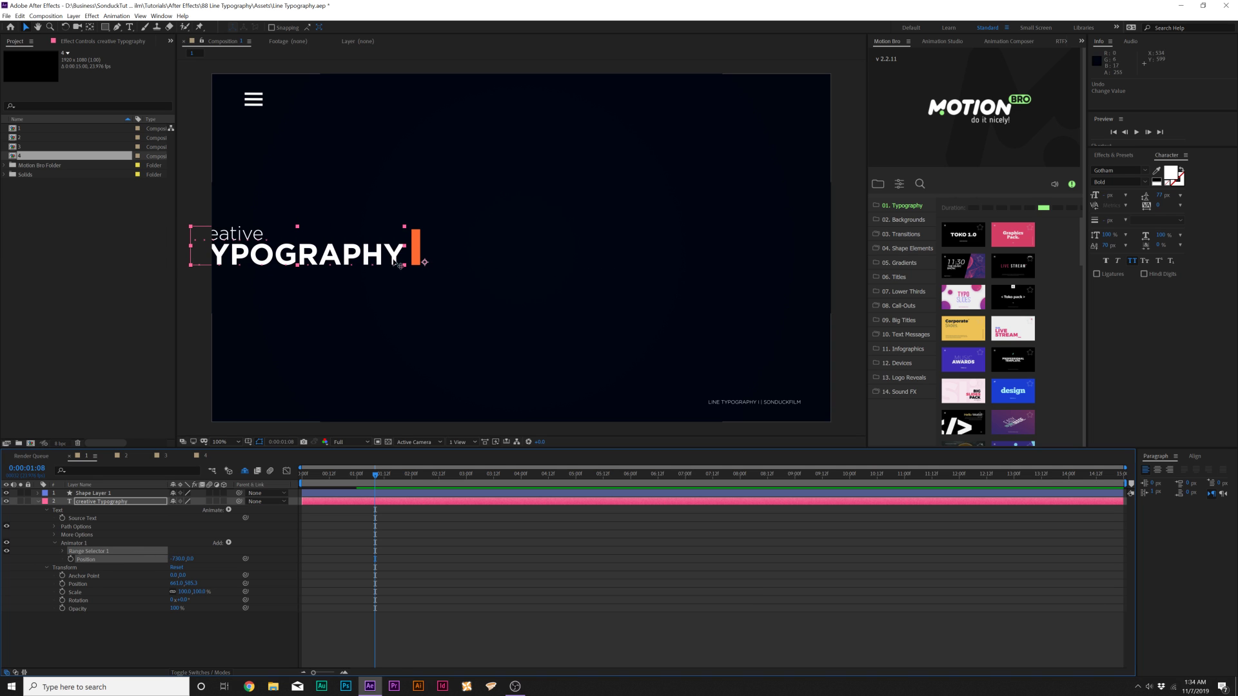
# Keyframe the Range Selector's Start from 0% at 0:00:00:00 to 100% at 0:00:02:00 and preview the text animation
pyautogui.click(63, 552)
pyautogui.press('Home')
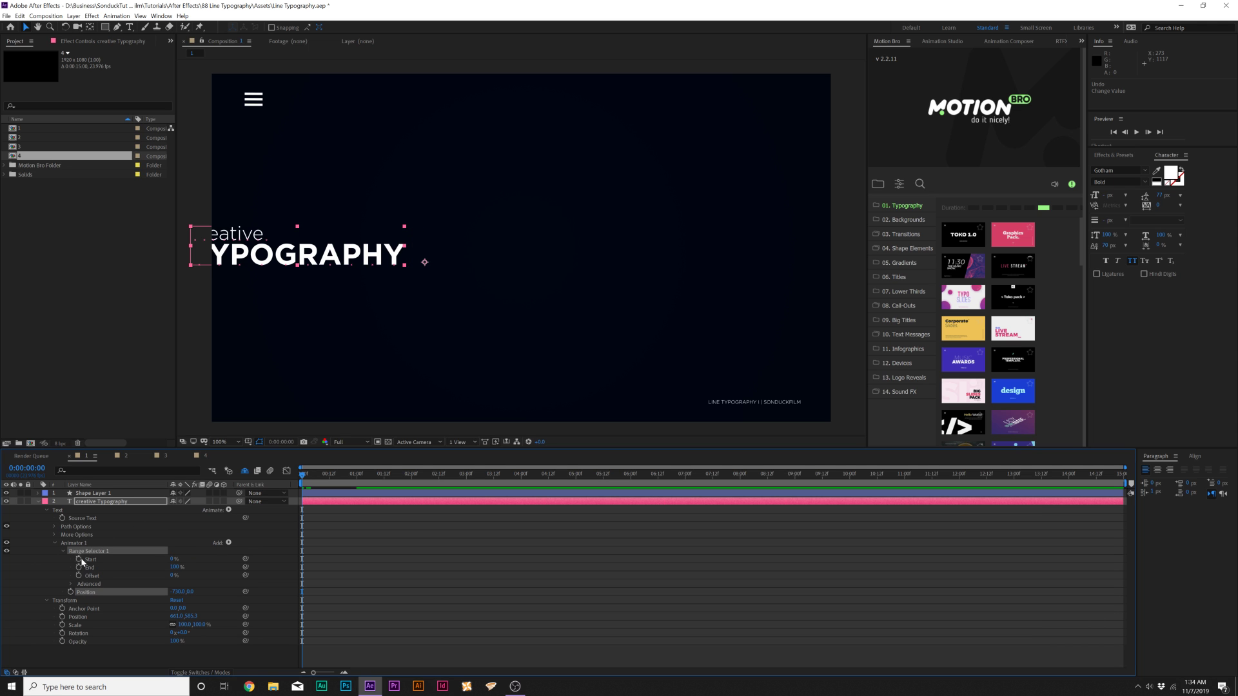
pyautogui.click(79, 559)
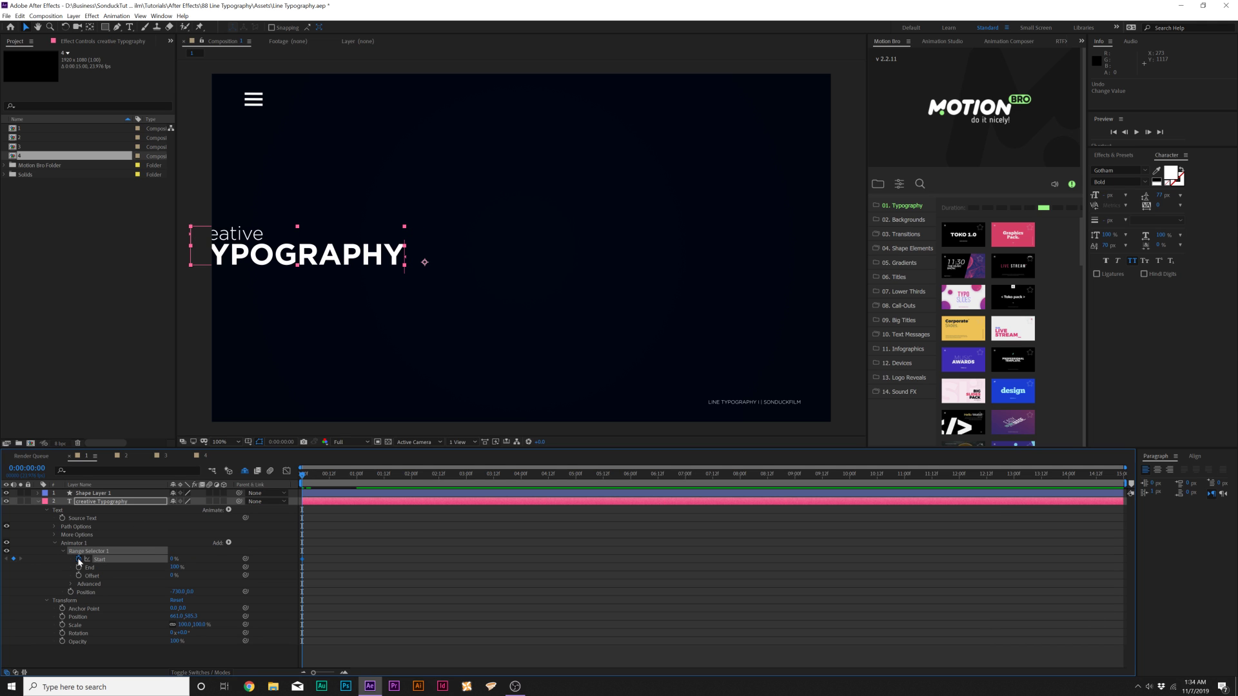
pyautogui.moveTo(351, 477); pyautogui.dragTo(412, 490)
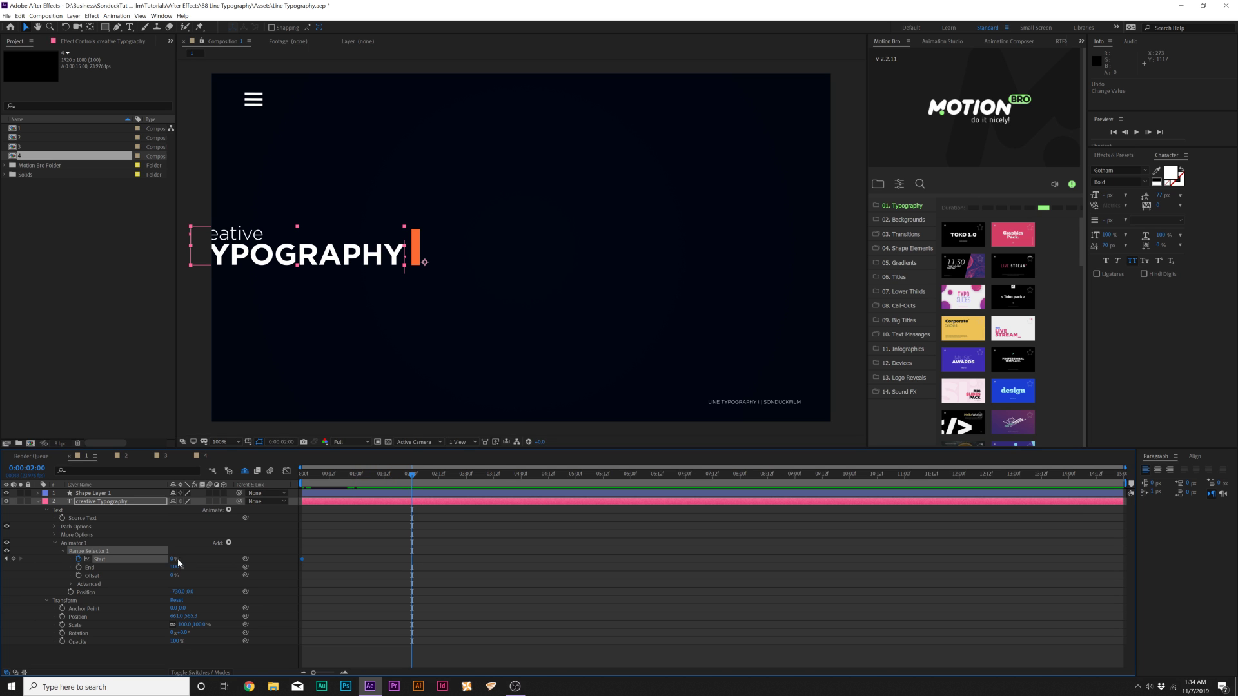
pyautogui.press('space')
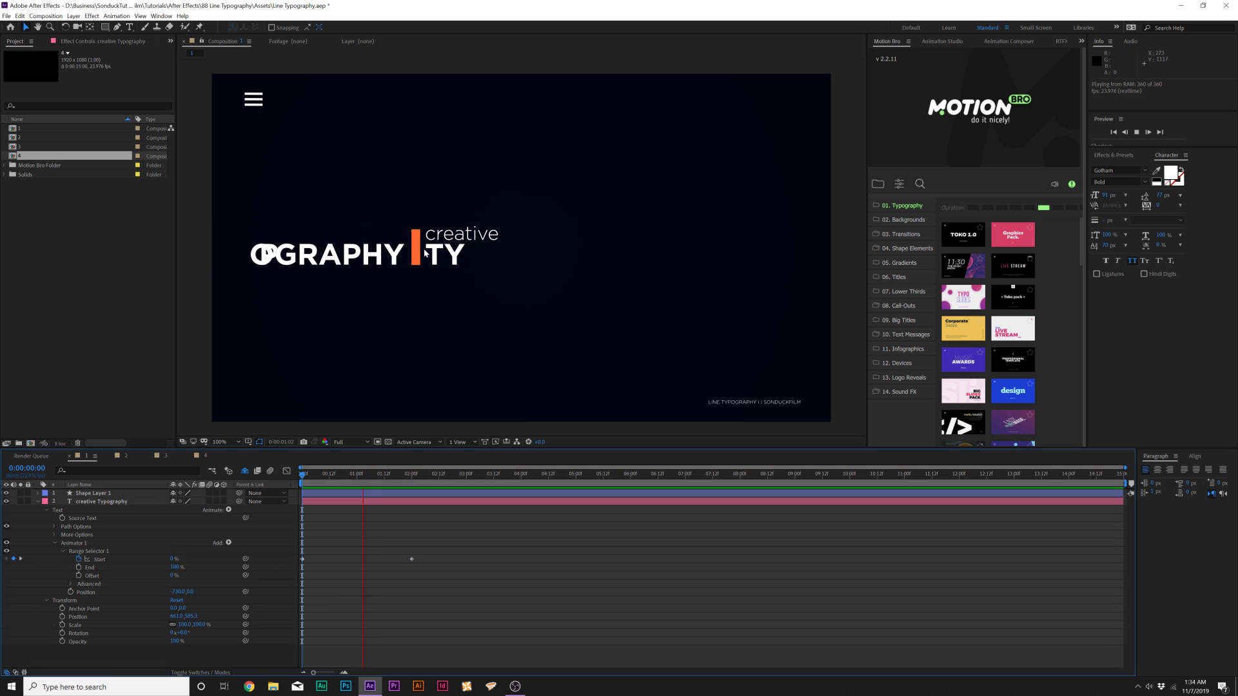
pyautogui.press('space')
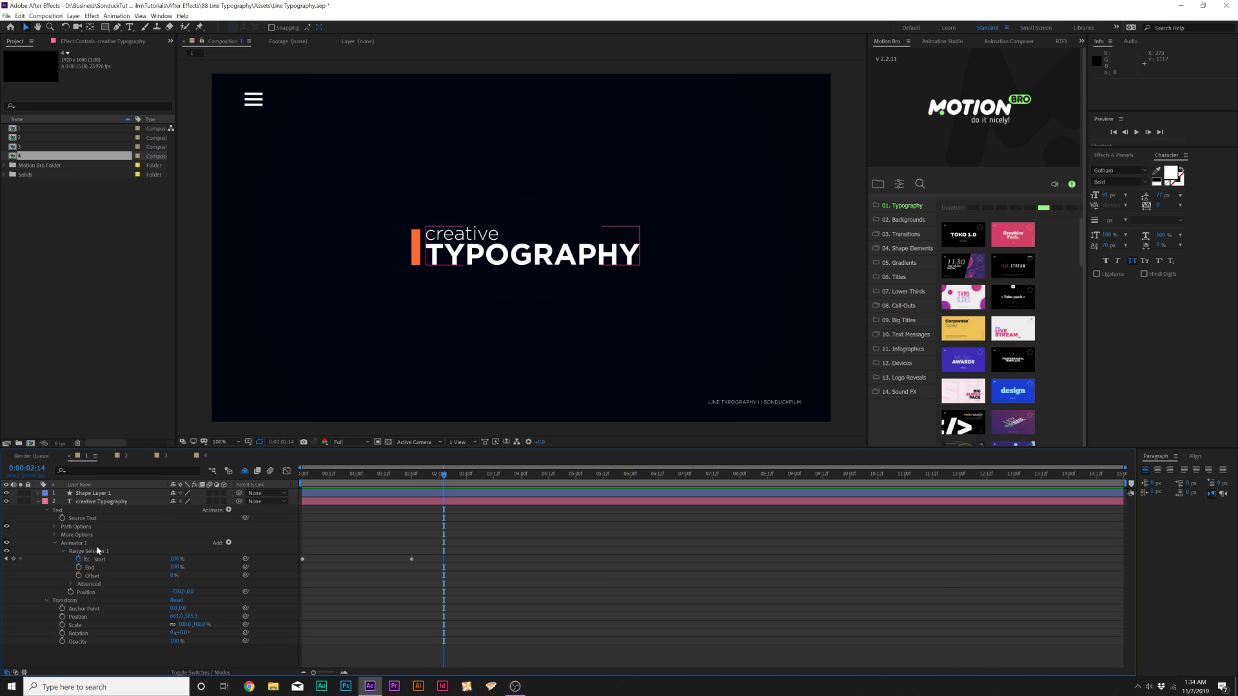
# Set the Range Selector's advanced Based On option to Words and preview the text animation
pyautogui.click(62, 551)
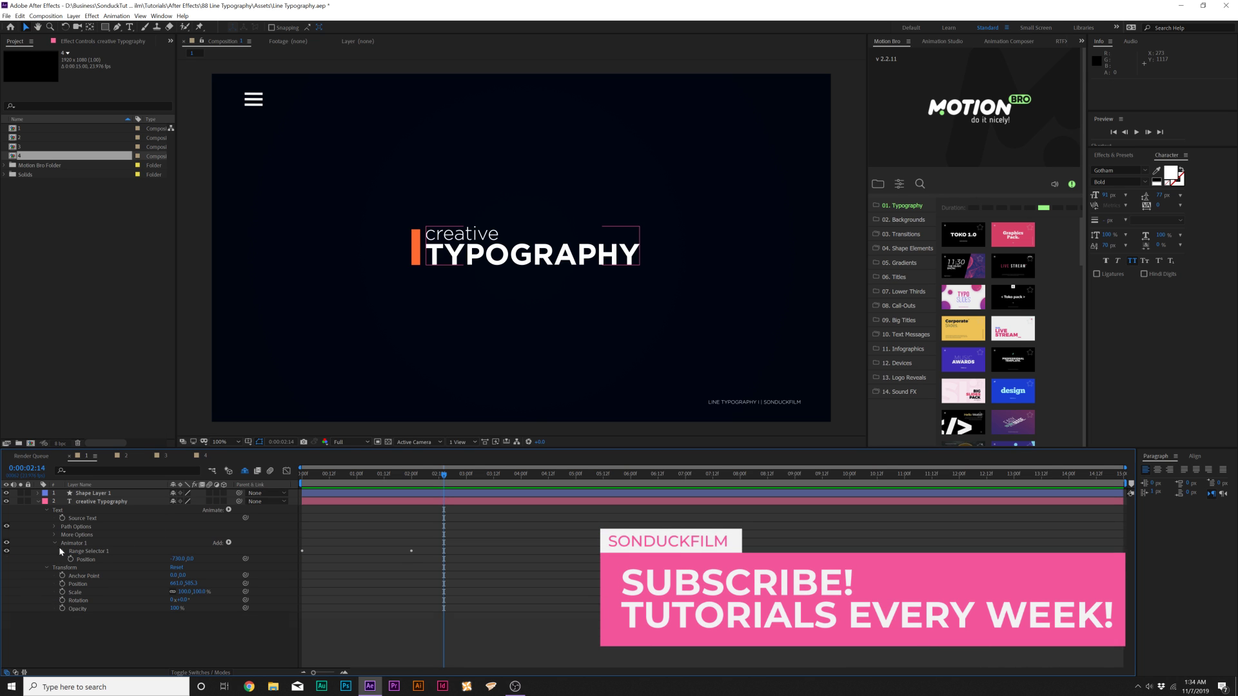
pyautogui.click(62, 551)
pyautogui.click(72, 583)
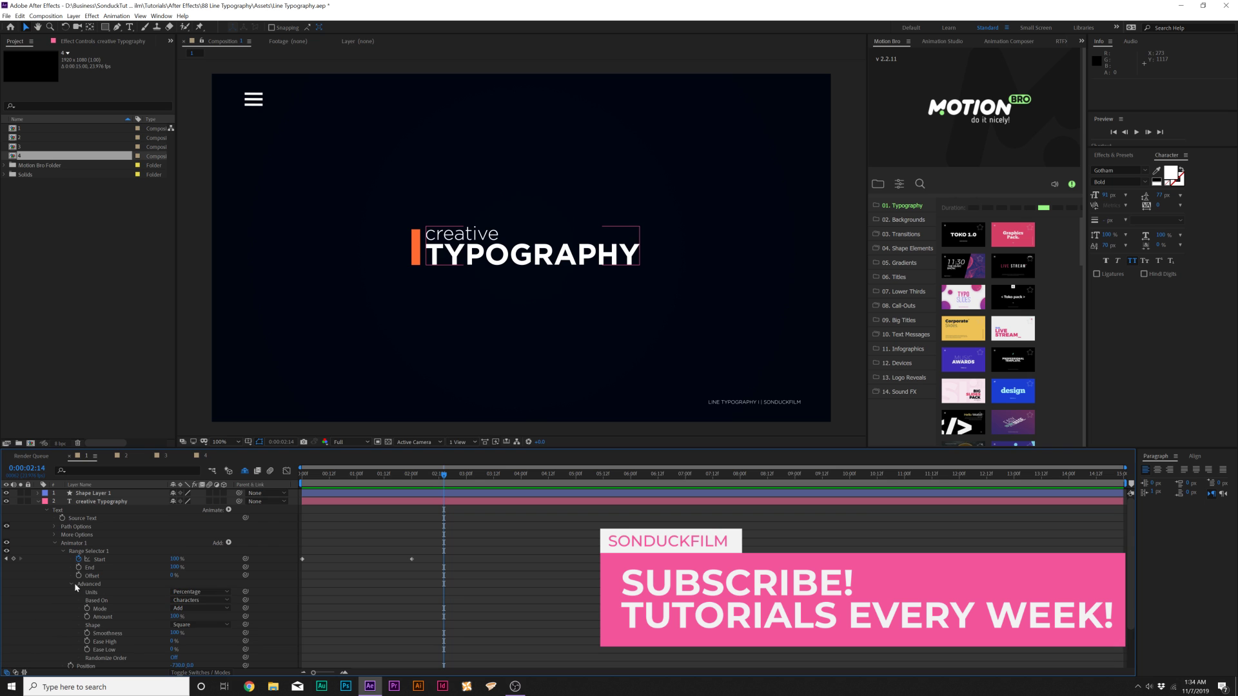
pyautogui.click(200, 600)
pyautogui.click(194, 627)
pyautogui.click(363, 598)
pyautogui.press('space')
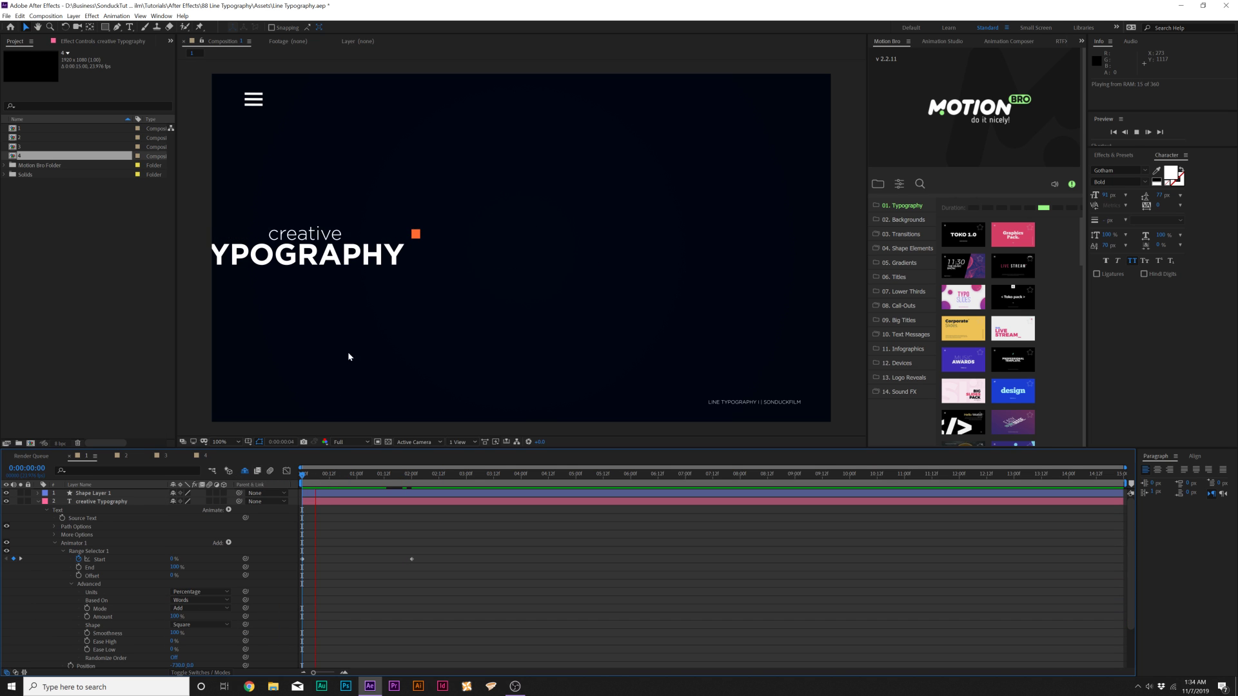
# Apply Easy Ease to both Range Selector Start keyframes, collapse the text layer and preview the eased motion from the beginning
pyautogui.moveTo(418, 541); pyautogui.dragTo(265, 570)
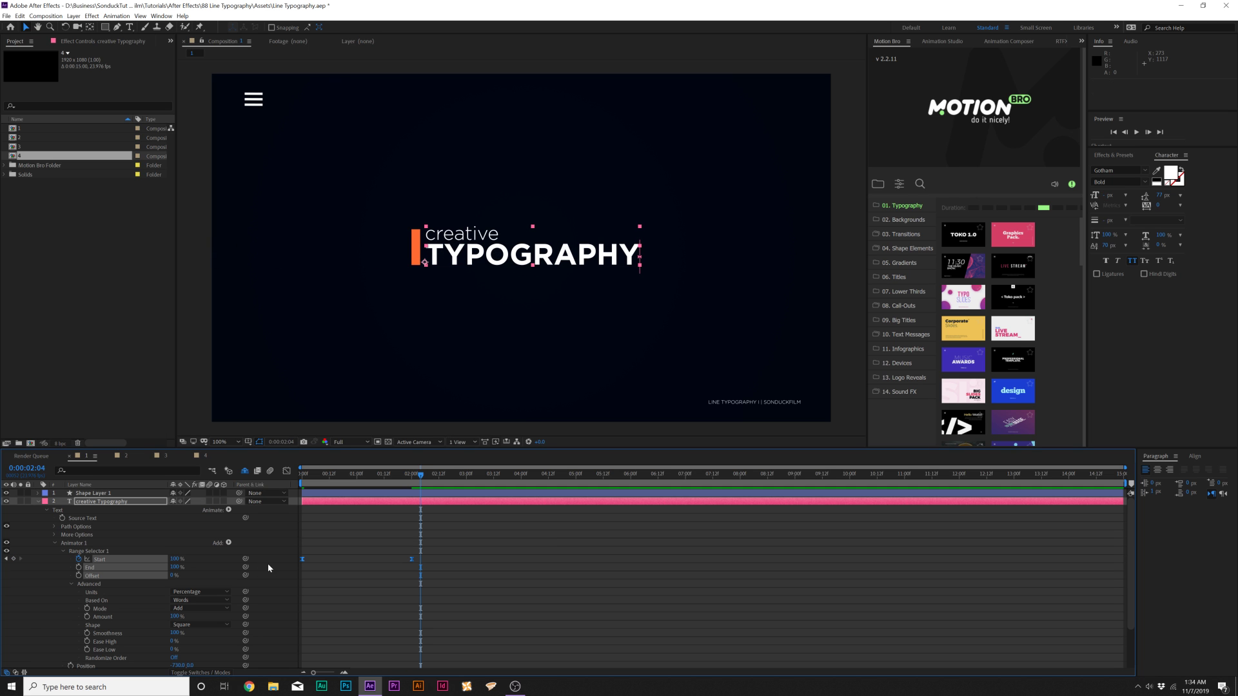
pyautogui.press('u')
pyautogui.press('u')
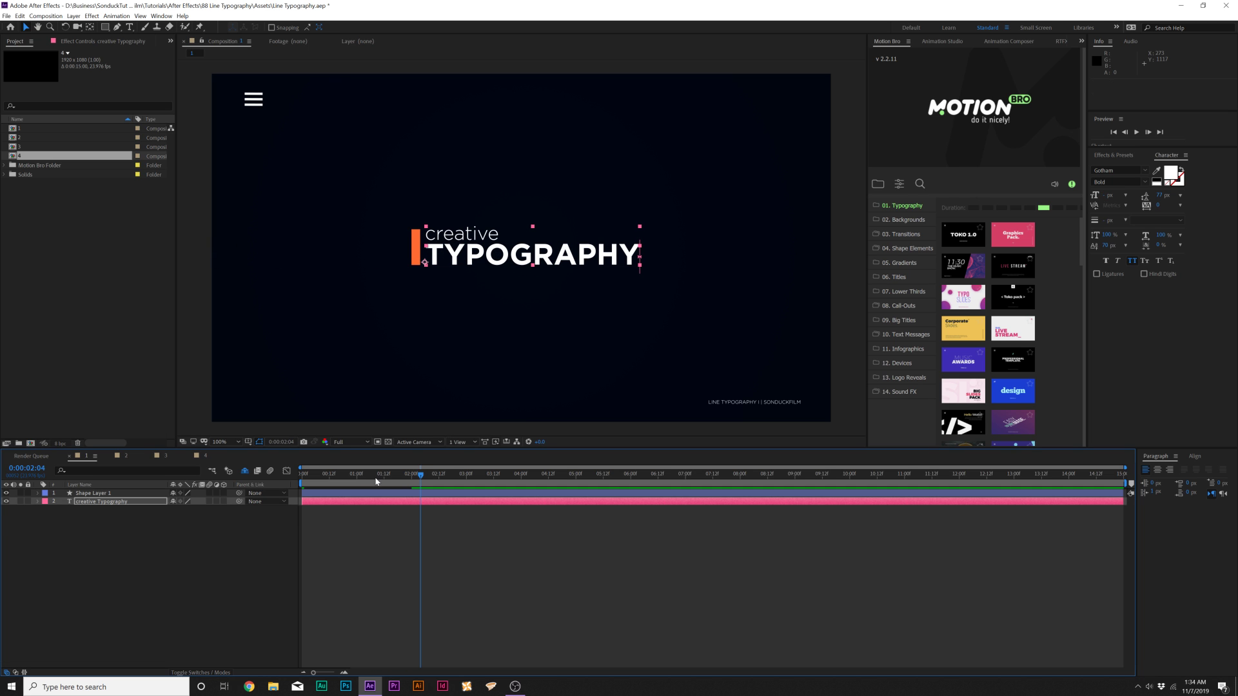
pyautogui.moveTo(375, 476); pyautogui.dragTo(304, 485)
pyautogui.press('space')
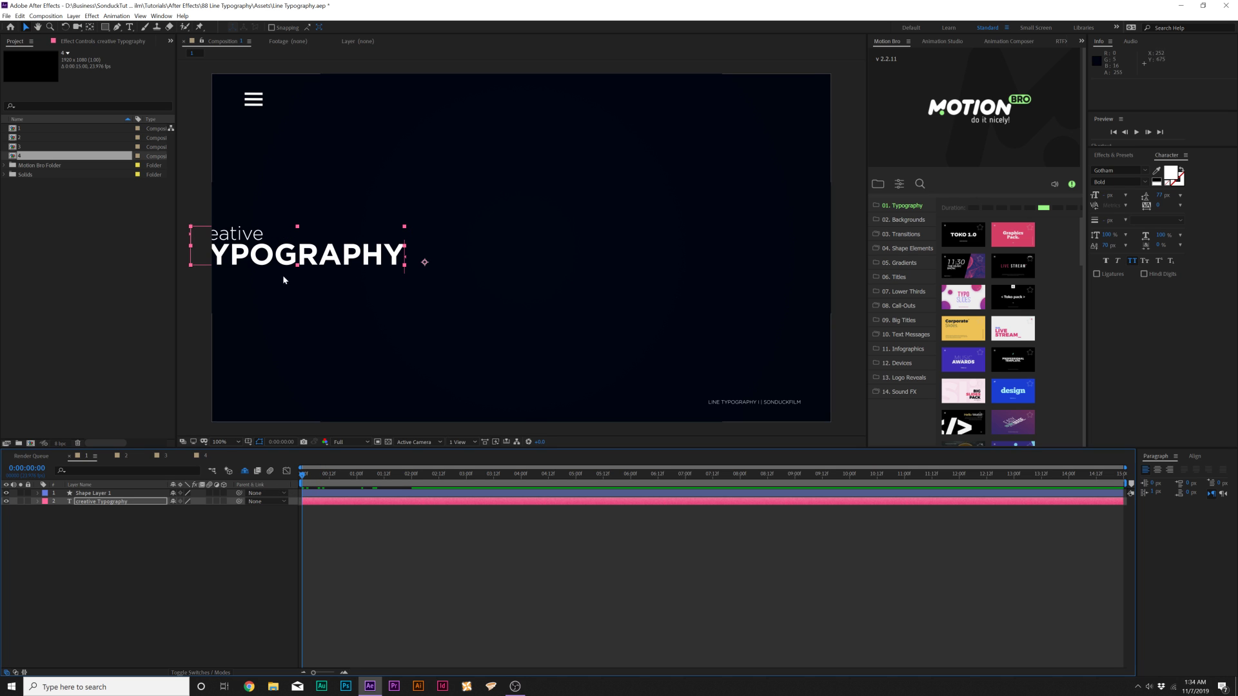
pyautogui.press('space')
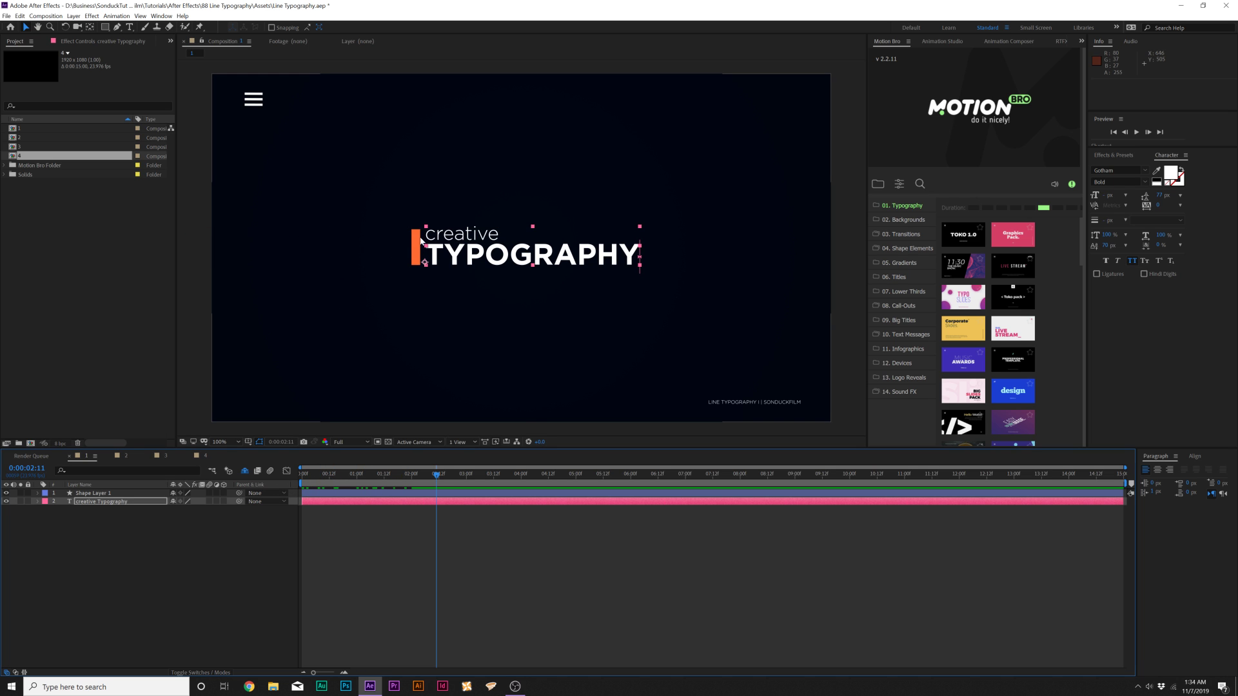
# Mask the creative Typography layer with a rectangle that starts at the orange bar's inner edge and covers the whole title
pyautogui.click(130, 544)
pyautogui.click(99, 502)
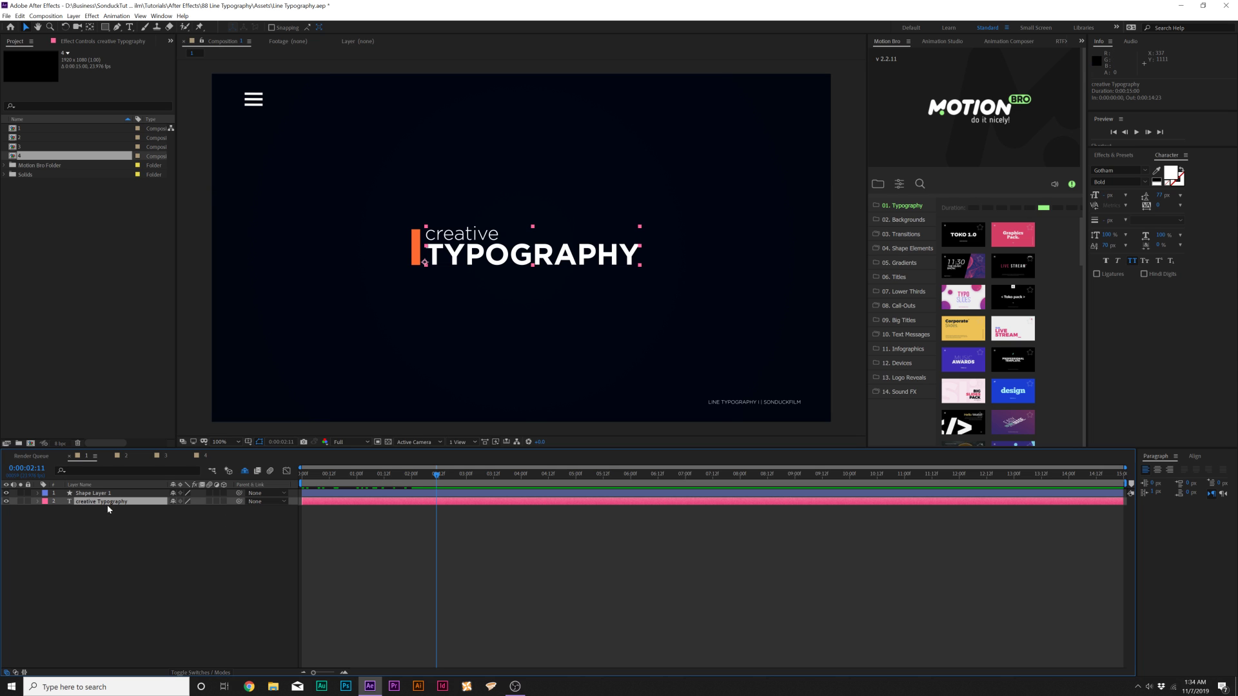
pyautogui.click(105, 27)
pyautogui.press('.')
pyautogui.scroll(2, 324, 283)
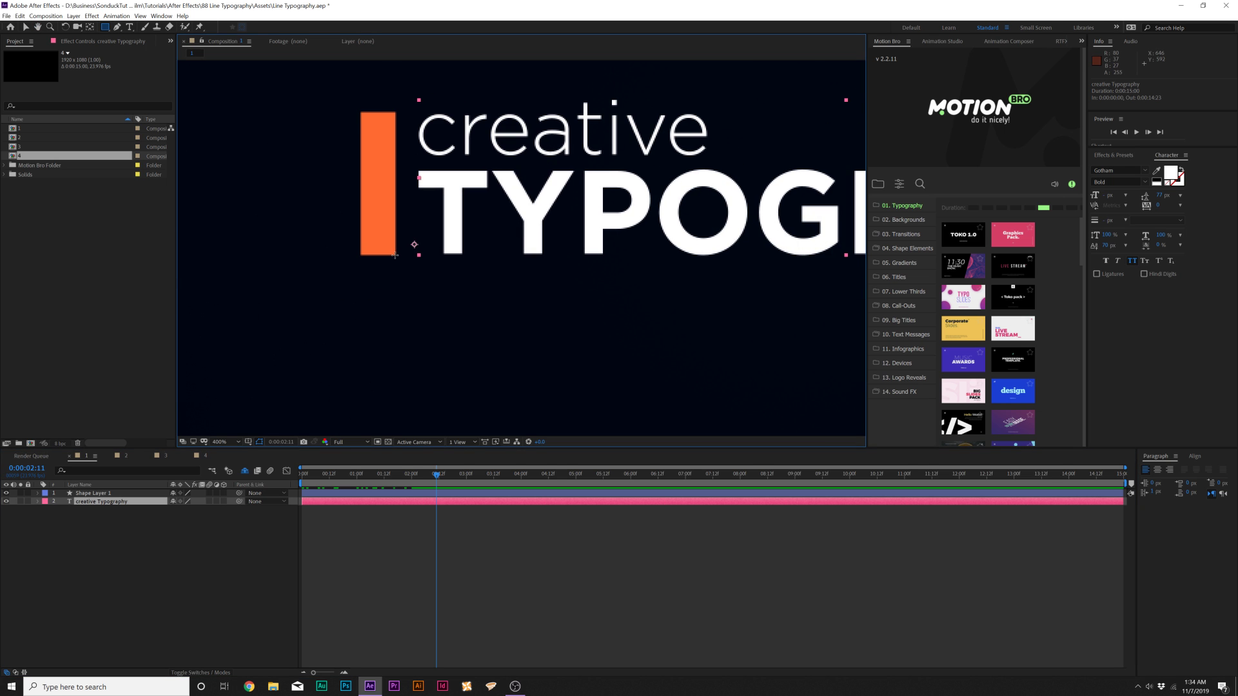
pyautogui.moveTo(395, 256); pyautogui.dragTo(824, 109)
pyautogui.press(',')
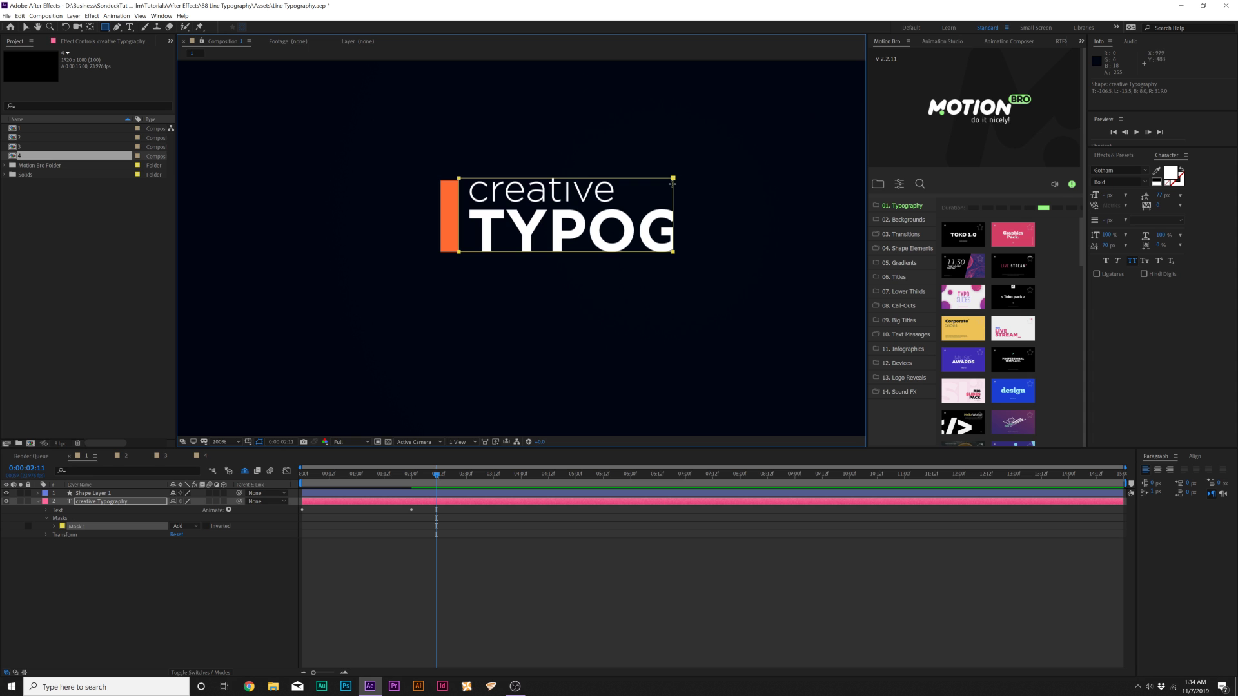
pyautogui.press('v')
pyautogui.moveTo(674, 252); pyautogui.dragTo(849, 276)
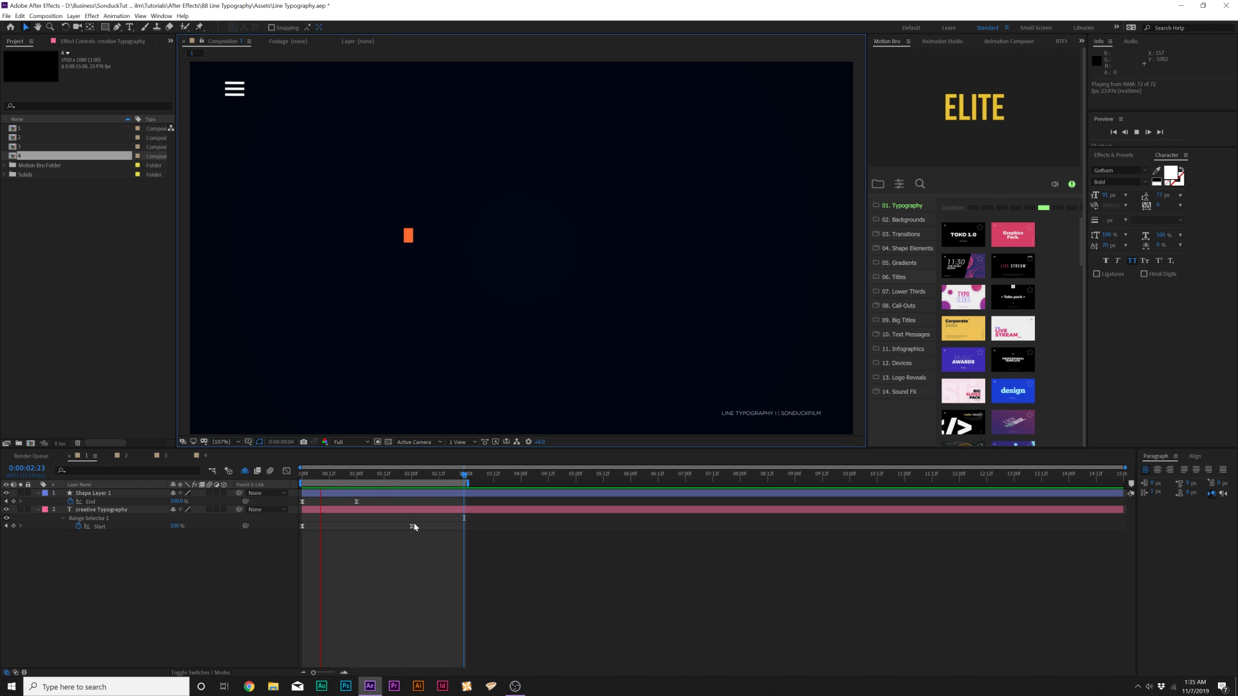
# Stop the preview and enable motion blur for both the bar's shape layer and the creative Typography layer
pyautogui.press('space')
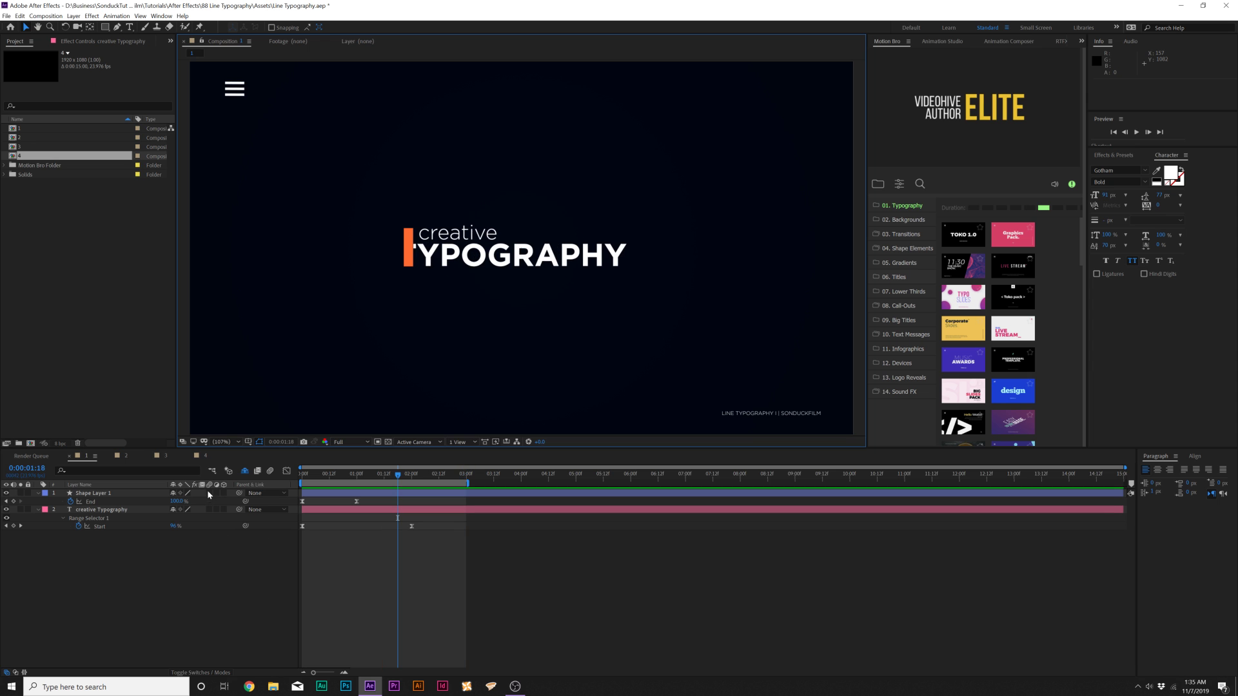
pyautogui.moveTo(209, 493); pyautogui.dragTo(209, 510)
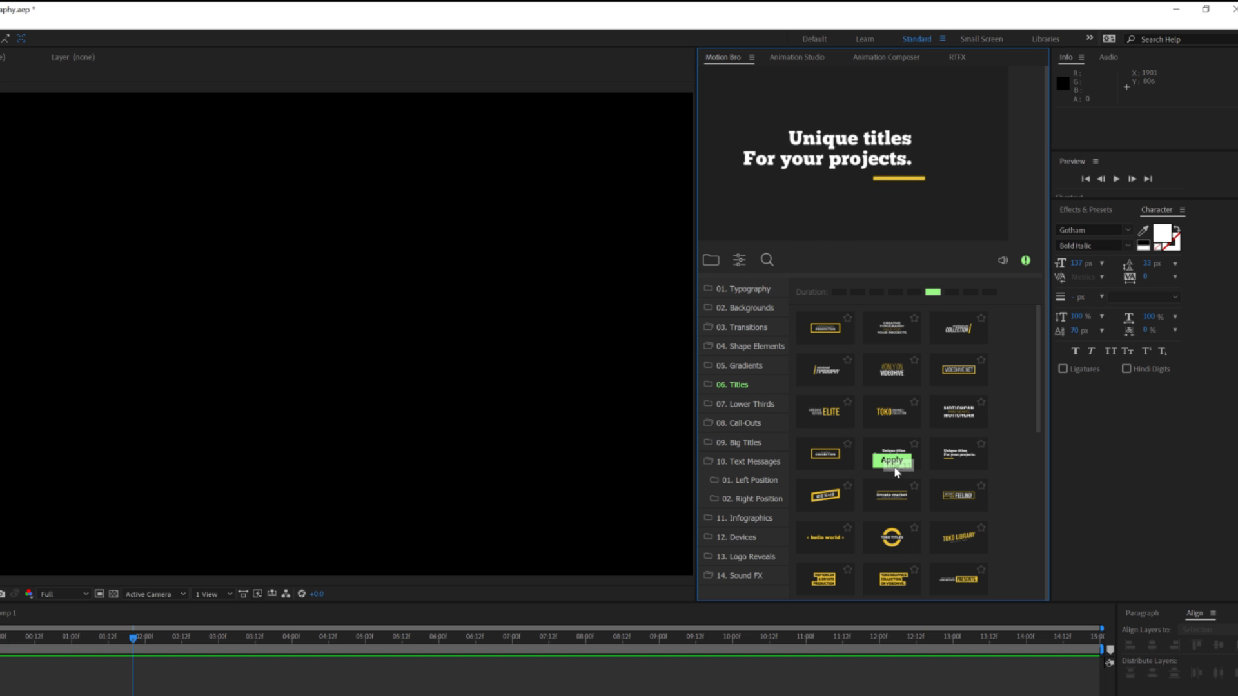
# Apply the "Unique titles For your projects." preset from the Motion Bro Titles category
pyautogui.click(893, 460)
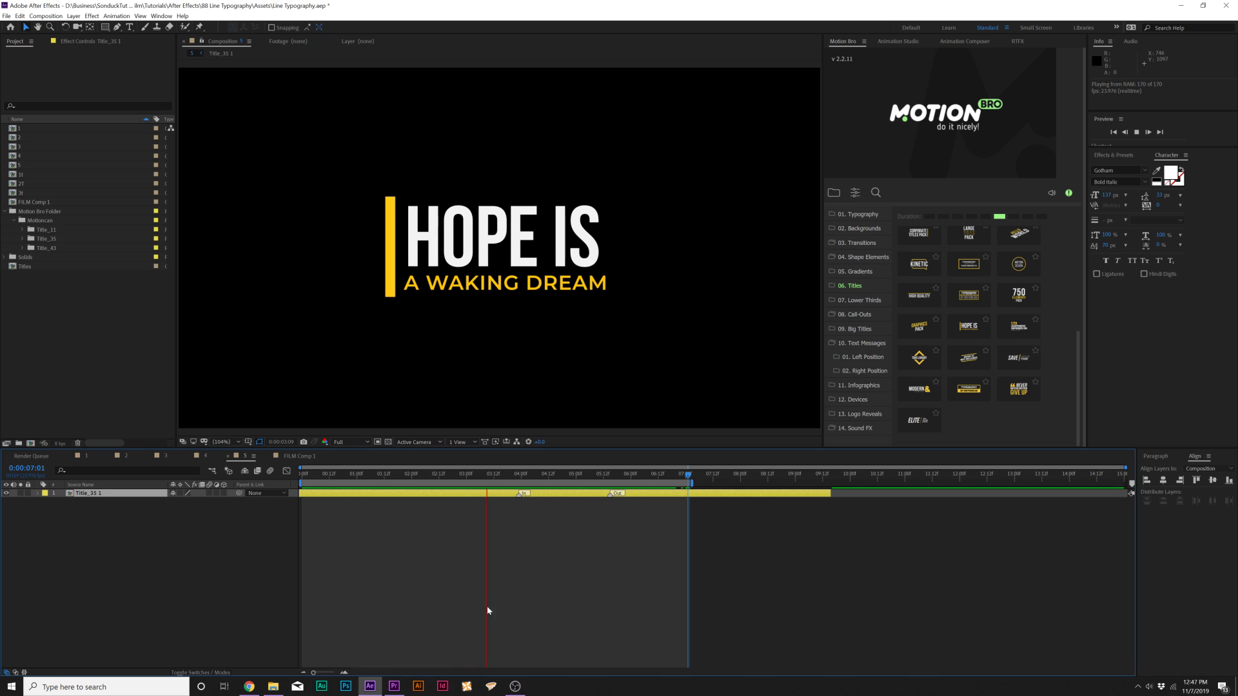
# Open the Title_35 1 precomposition containing the HOPE IS title and set the viewer resolution to Full
pyautogui.click(286, 248)
pyautogui.click(89, 41)
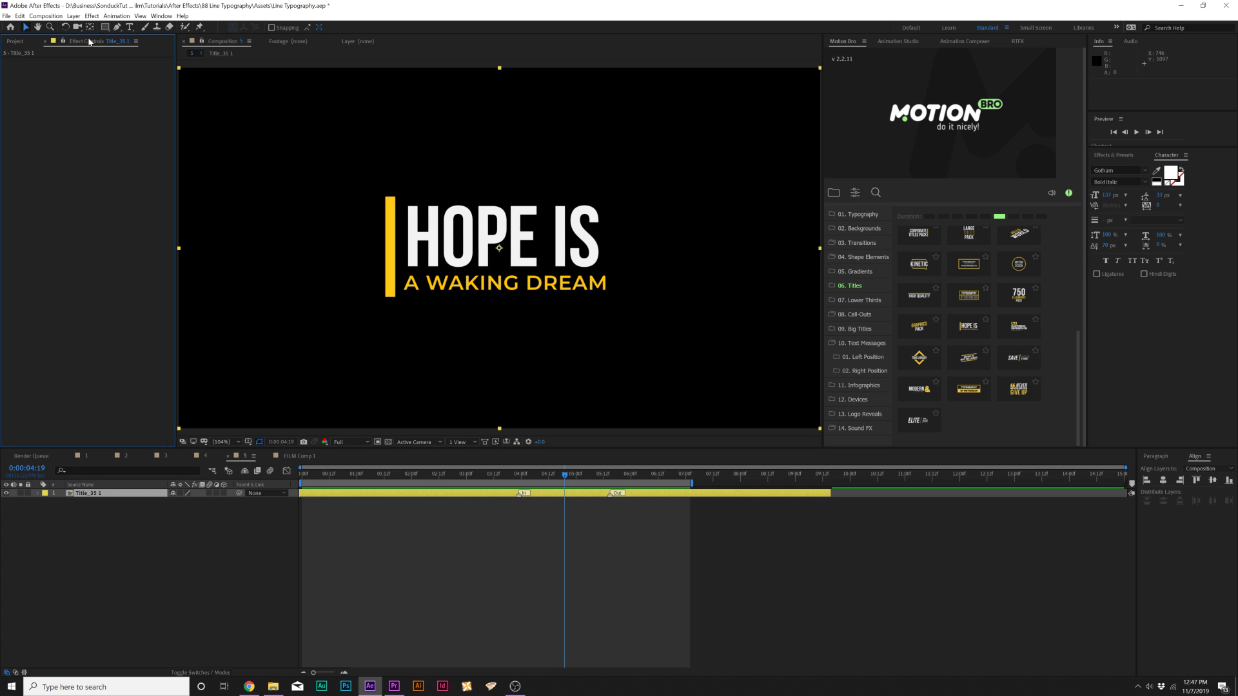
pyautogui.doubleClick(81, 493)
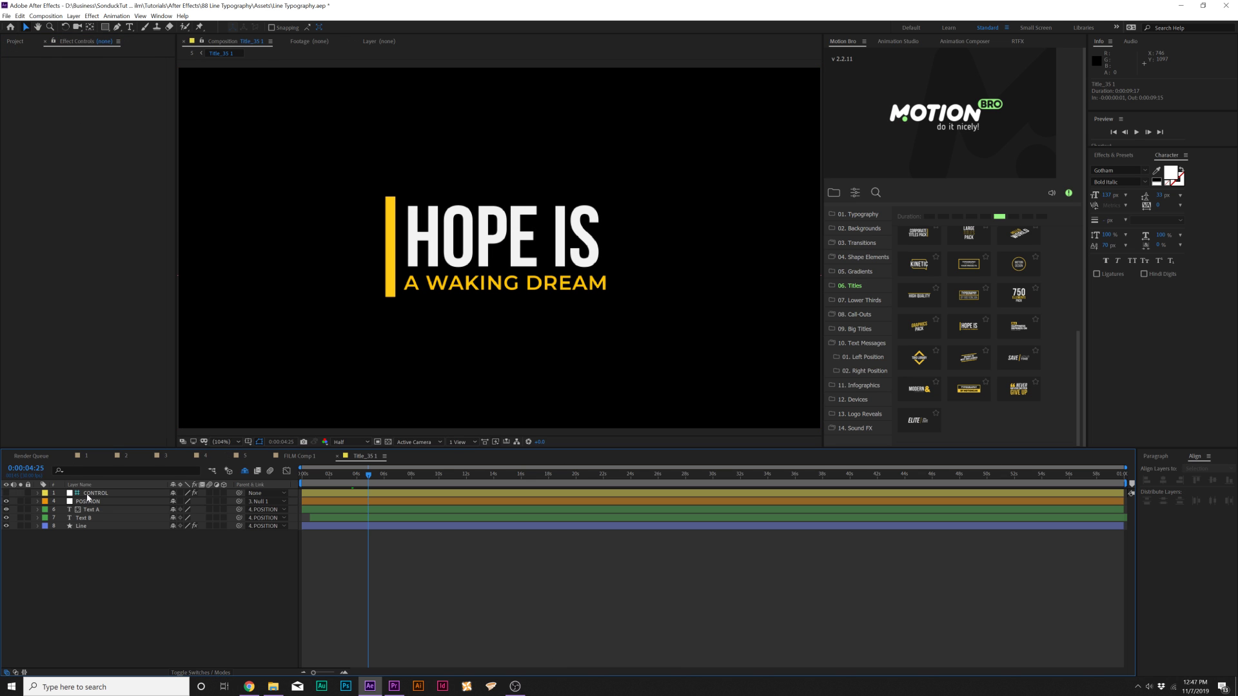
pyautogui.click(348, 442)
pyautogui.click(341, 480)
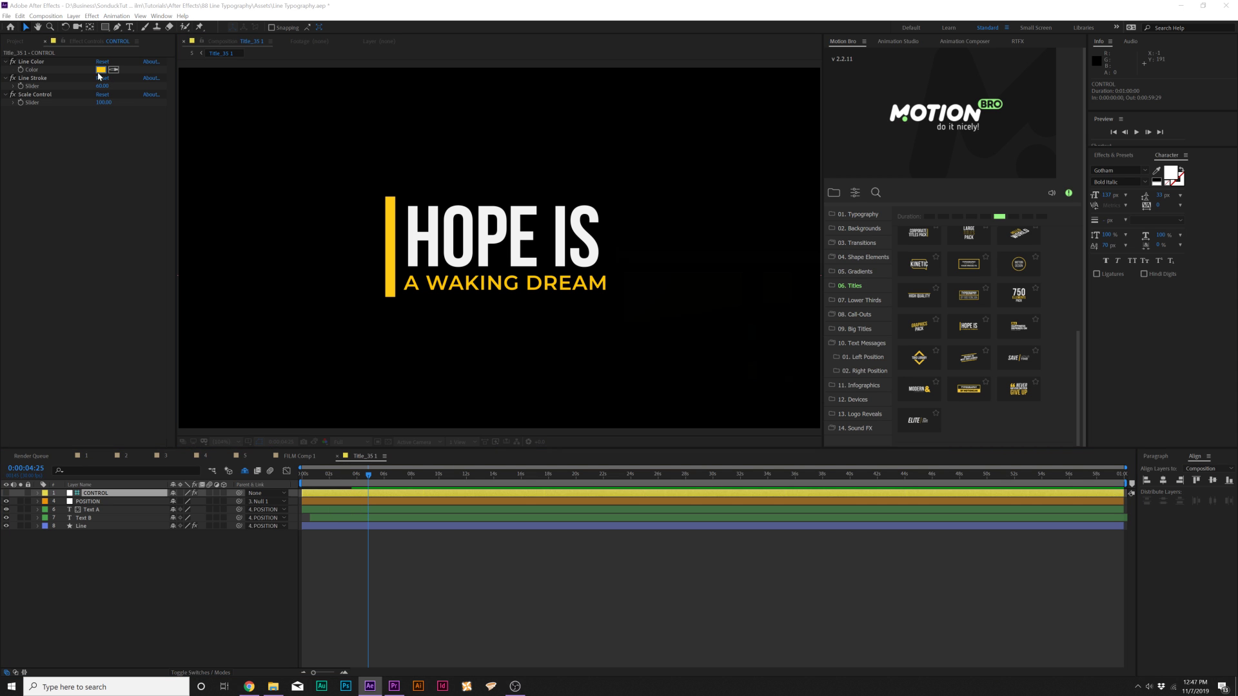
# Try the green line colour 20F037 on the CONTROL layer of Title_35 1, and undo the colour change
pyautogui.click(100, 70)
pyautogui.moveTo(726, 320); pyautogui.dragTo(726, 278)
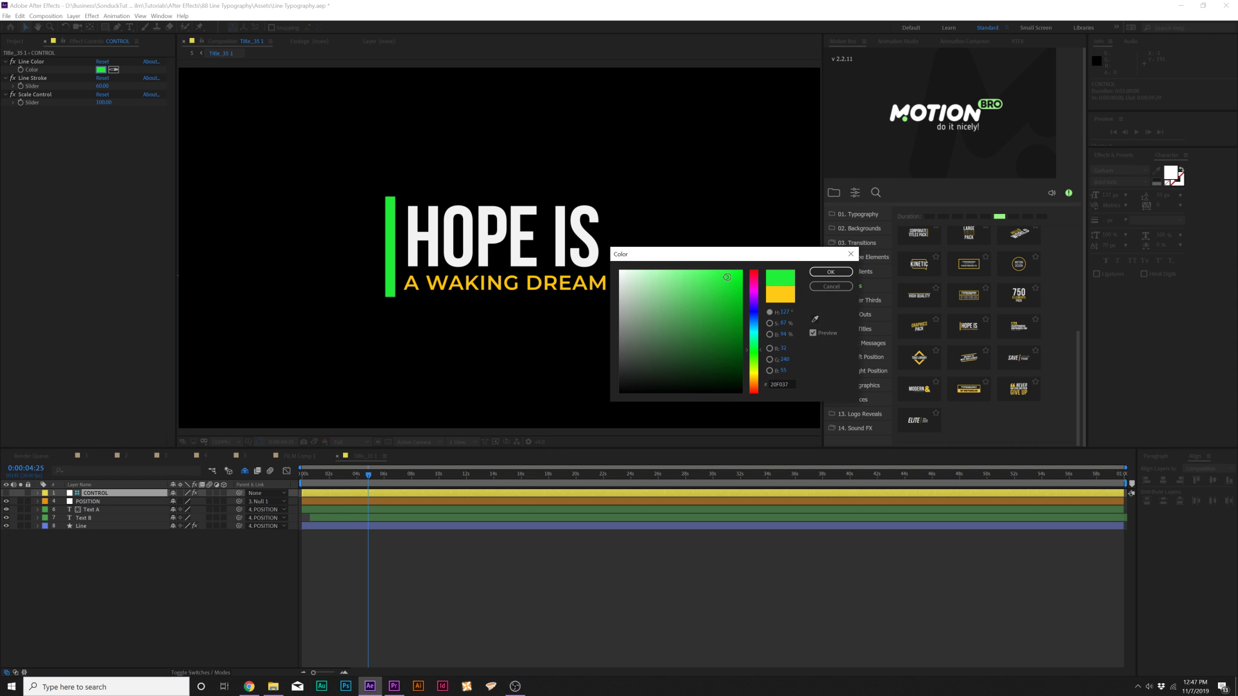
pyautogui.click(831, 272)
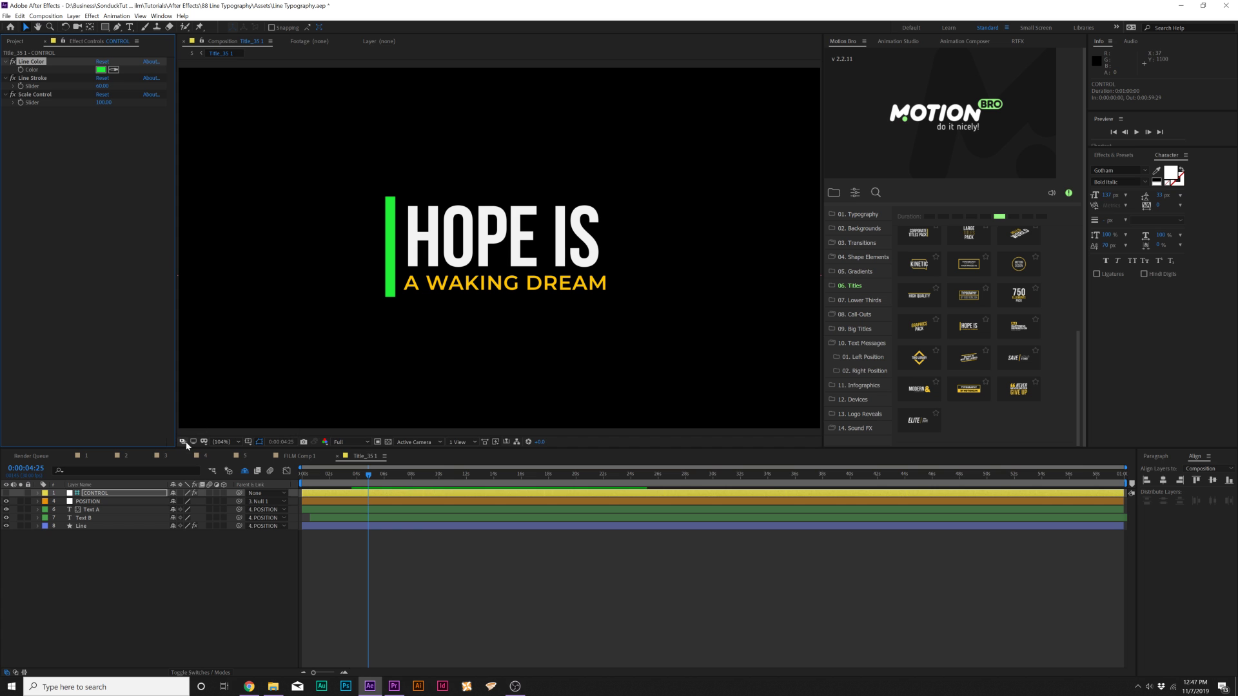
pyautogui.hotkey('ctrl', 'z')
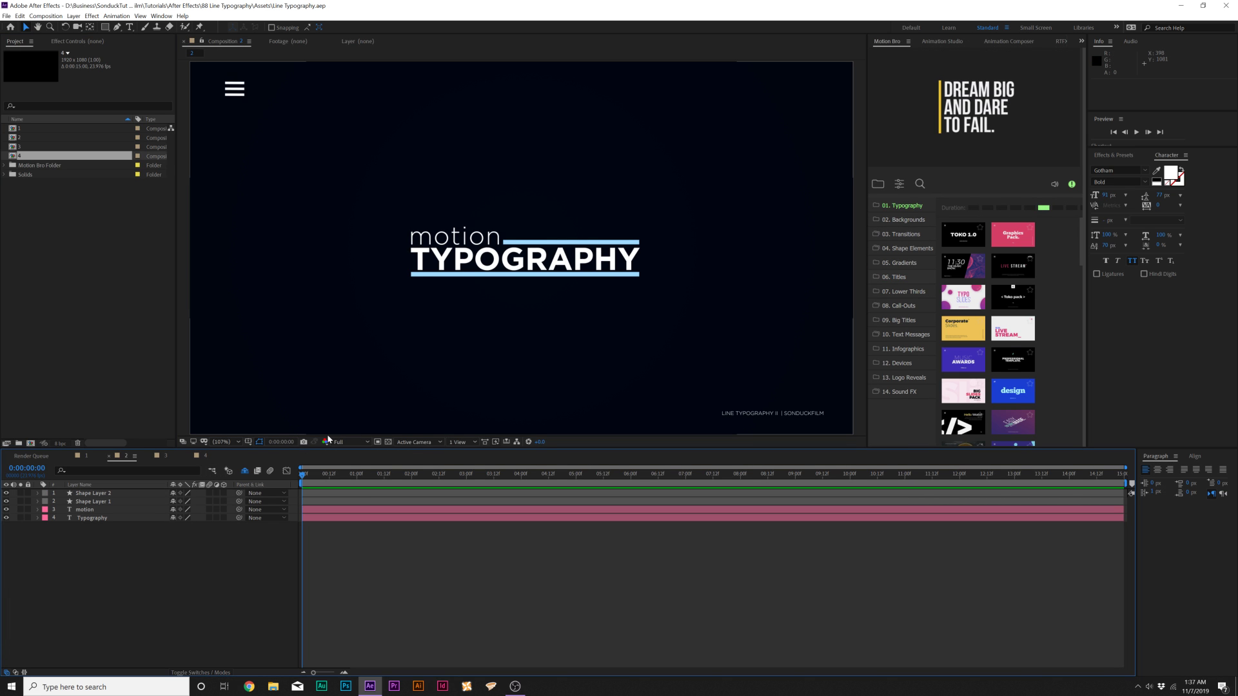
# Delete Shape Layer 1 and Shape Layer 2, the blue lines around the title in composition 2
pyautogui.click(92, 493)
pyautogui.keyDown('shift'); pyautogui.click(86, 501); pyautogui.keyUp('shift')
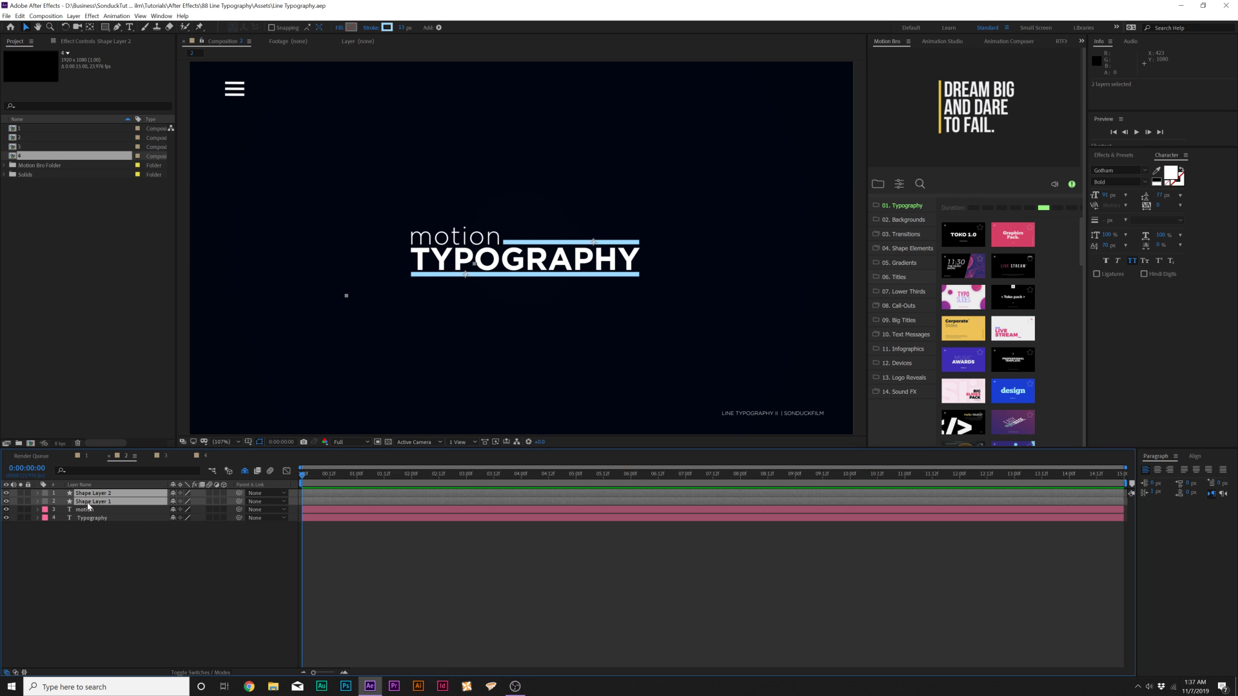
pyautogui.press('Delete')
# Examine the alignment and spacing between the motion and TYPOGRAPHY text layers up close in the viewer
pyautogui.press('.')
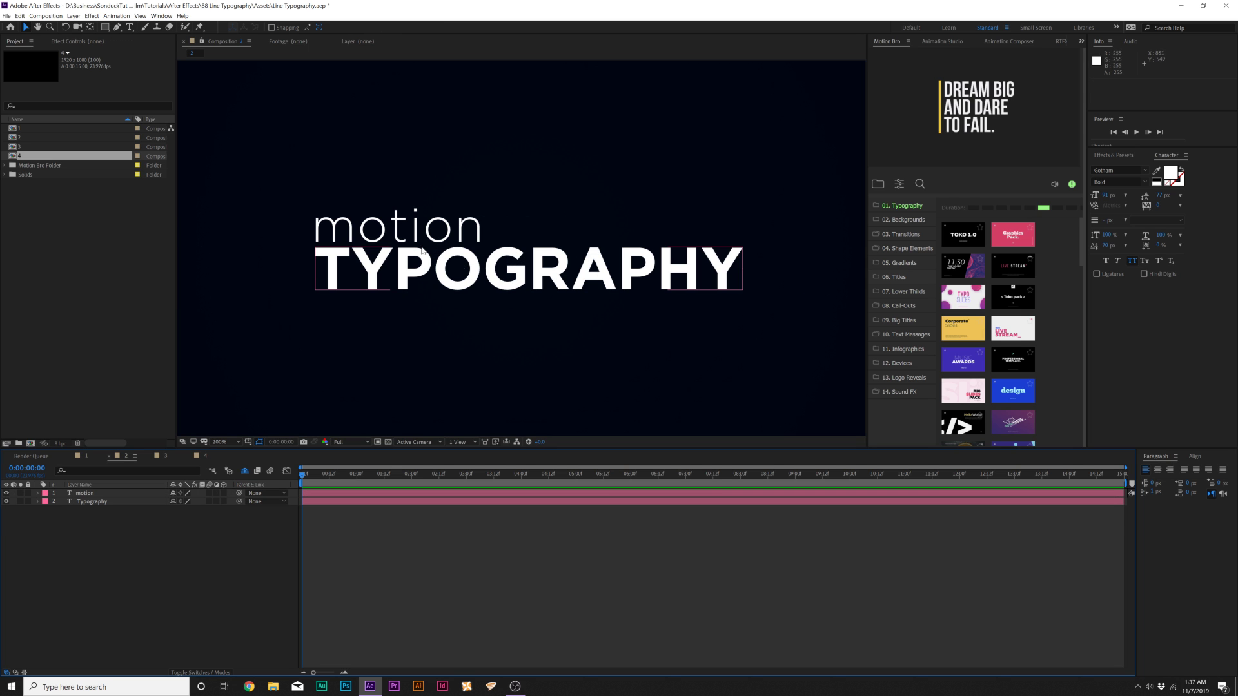
pyautogui.click(75, 493)
pyautogui.click(82, 522)
pyautogui.click(82, 494)
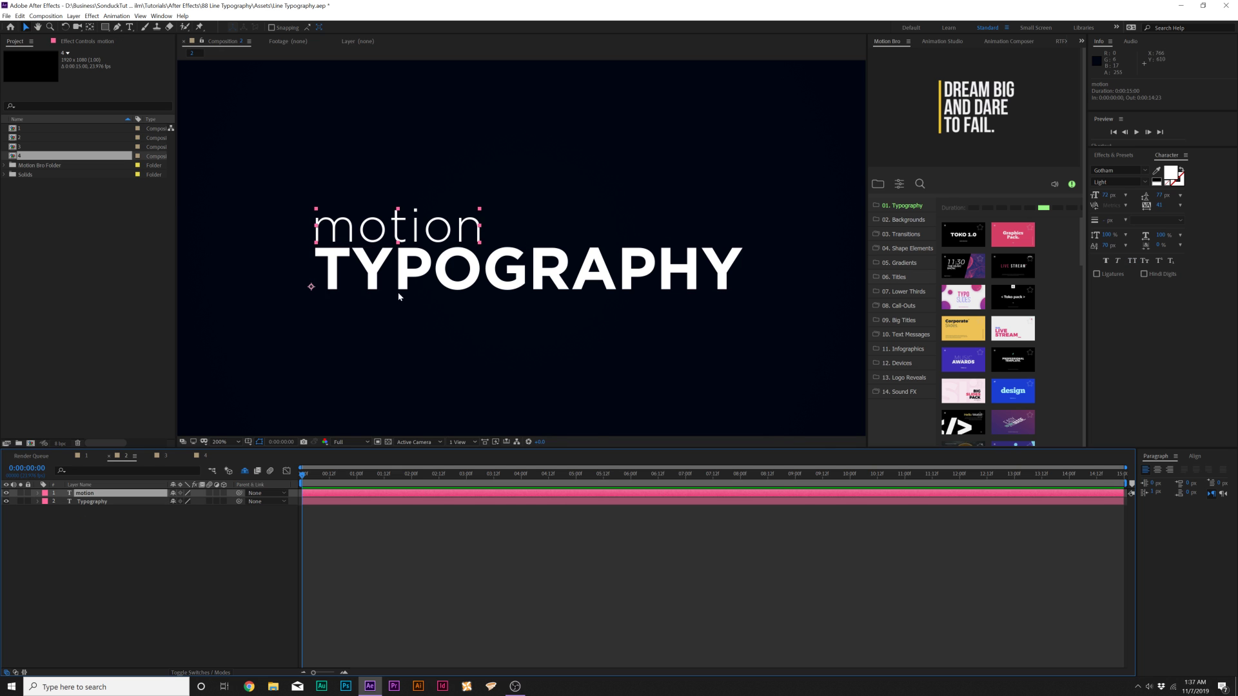
pyautogui.scroll(3, 398, 296)
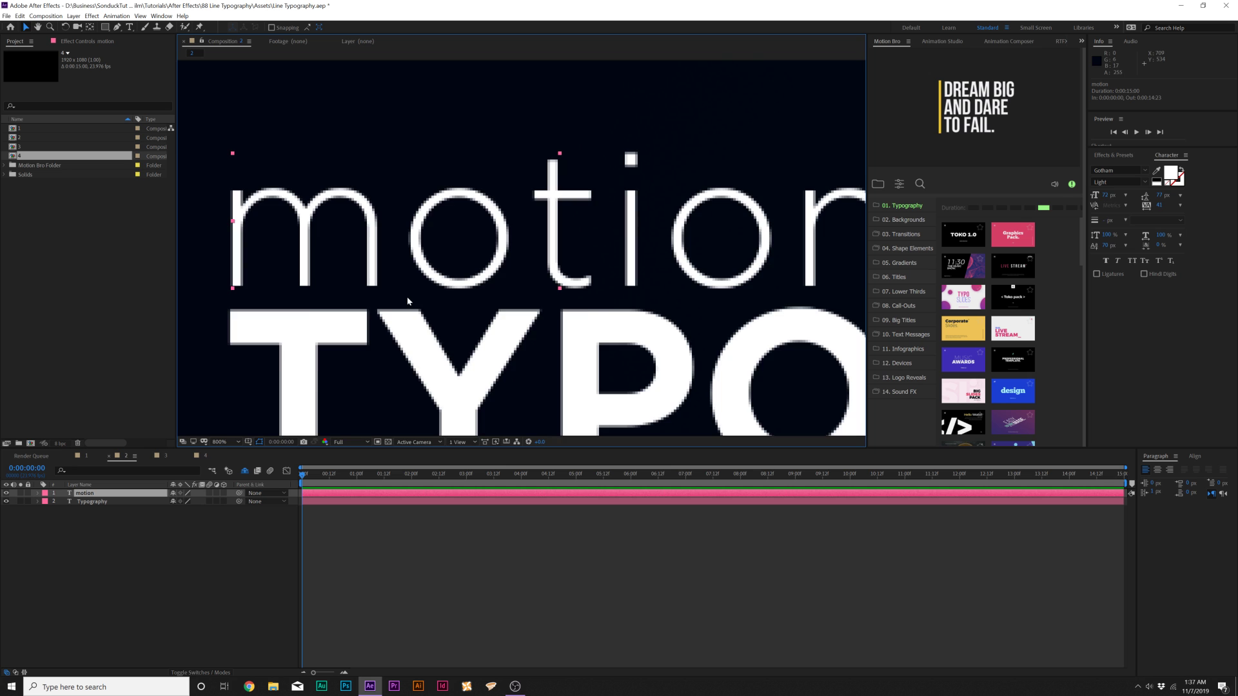
pyautogui.scroll(3, 408, 301)
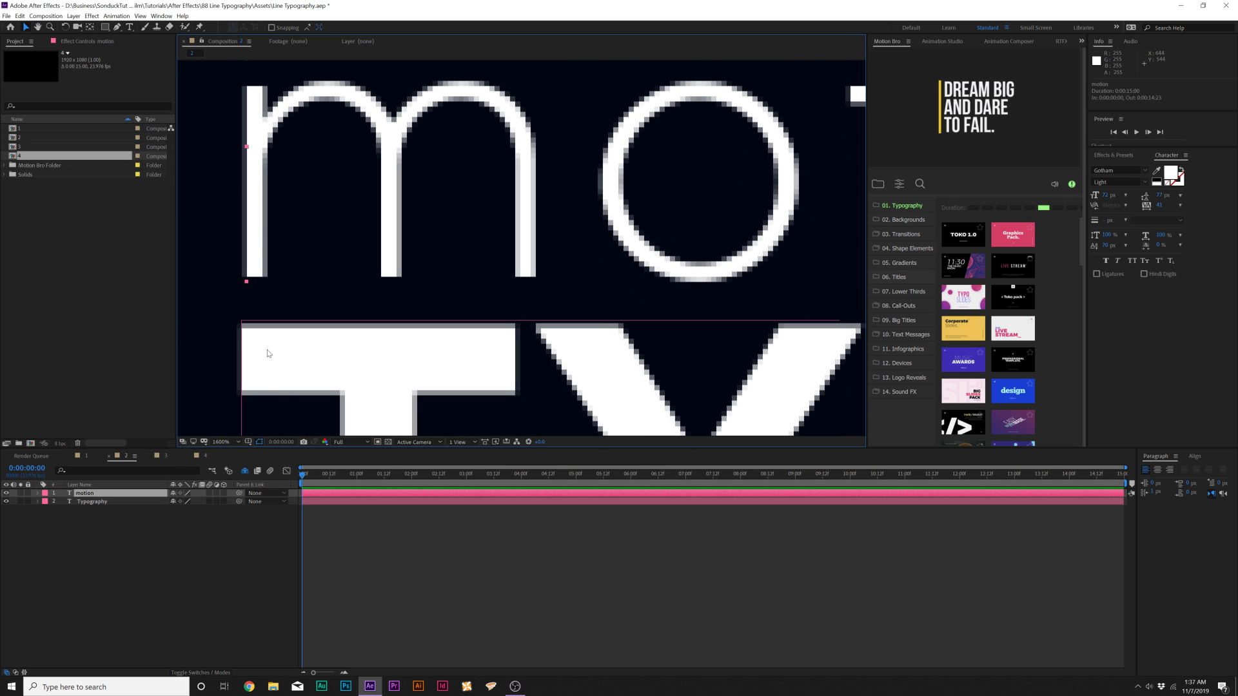
pyautogui.scroll(-5, 267, 348)
pyautogui.scroll(1, 386, 343)
pyautogui.scroll(-2, 386, 348)
pyautogui.press('space')
pyautogui.moveTo(602, 293); pyautogui.dragTo(573, 291)
pyautogui.press('v')
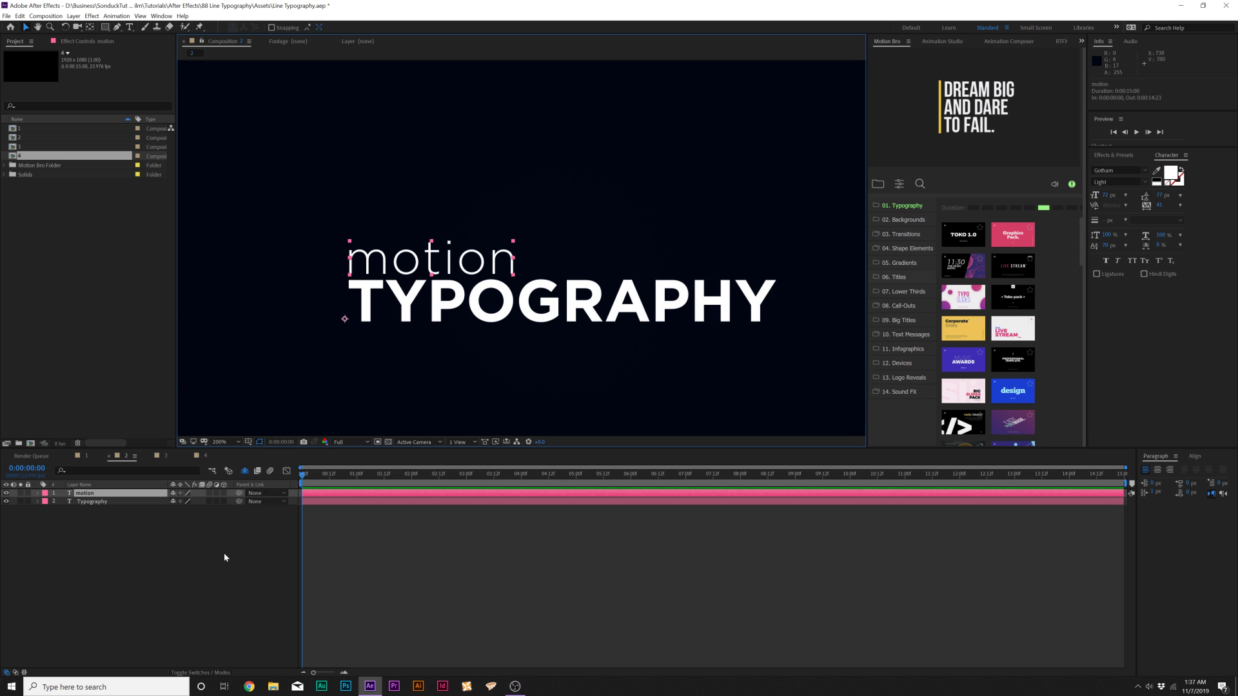
pyautogui.click(172, 564)
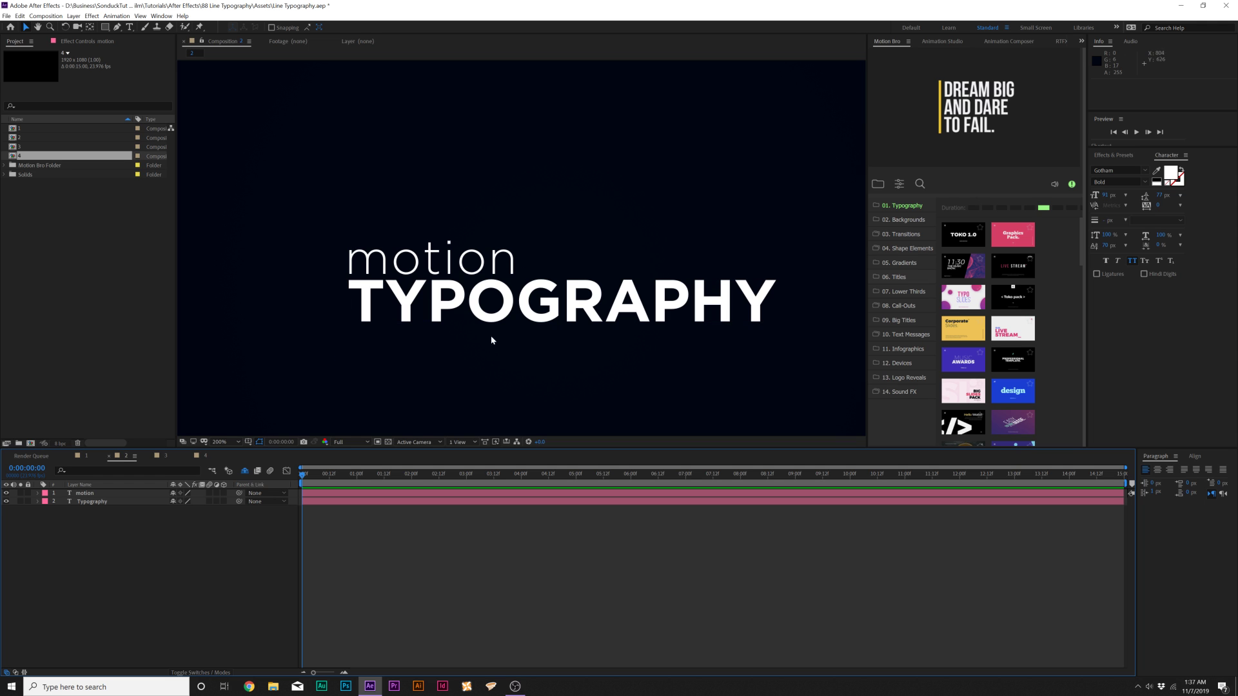
# Draw a straight horizontal line with the Pen tool from beside motion to the end of TYPOGRAPHY and adjust its stroke width
pyautogui.click(117, 29)
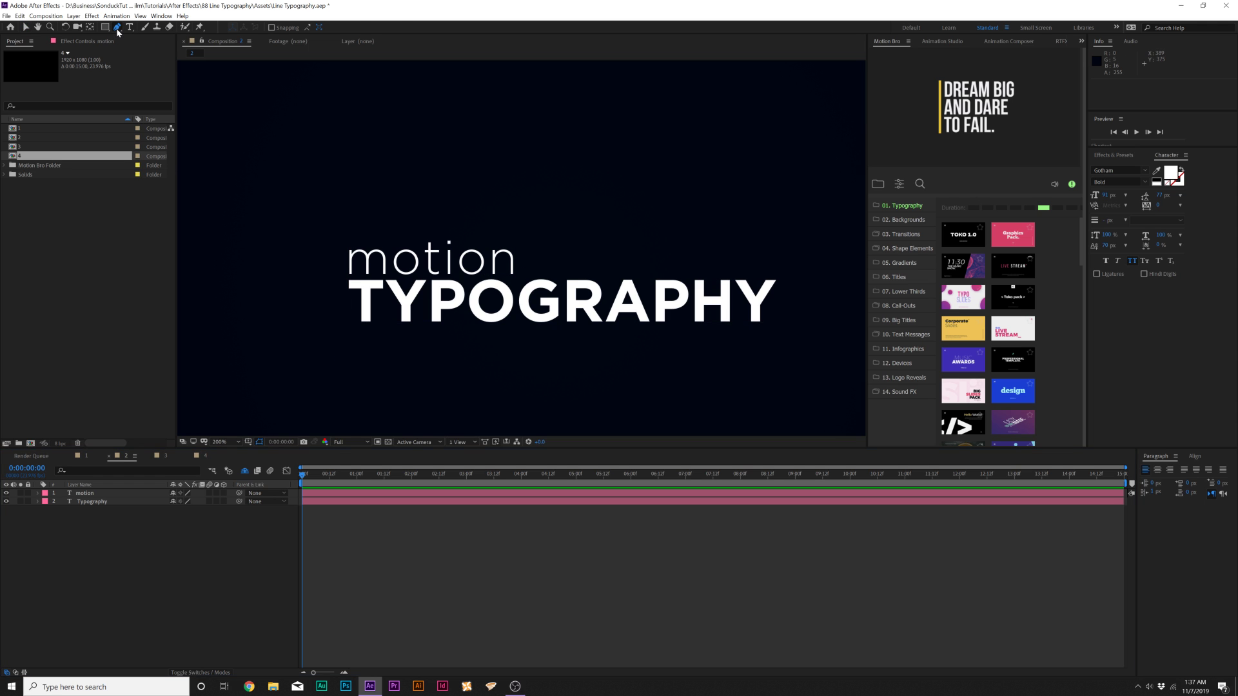
pyautogui.scroll(3, 484, 279)
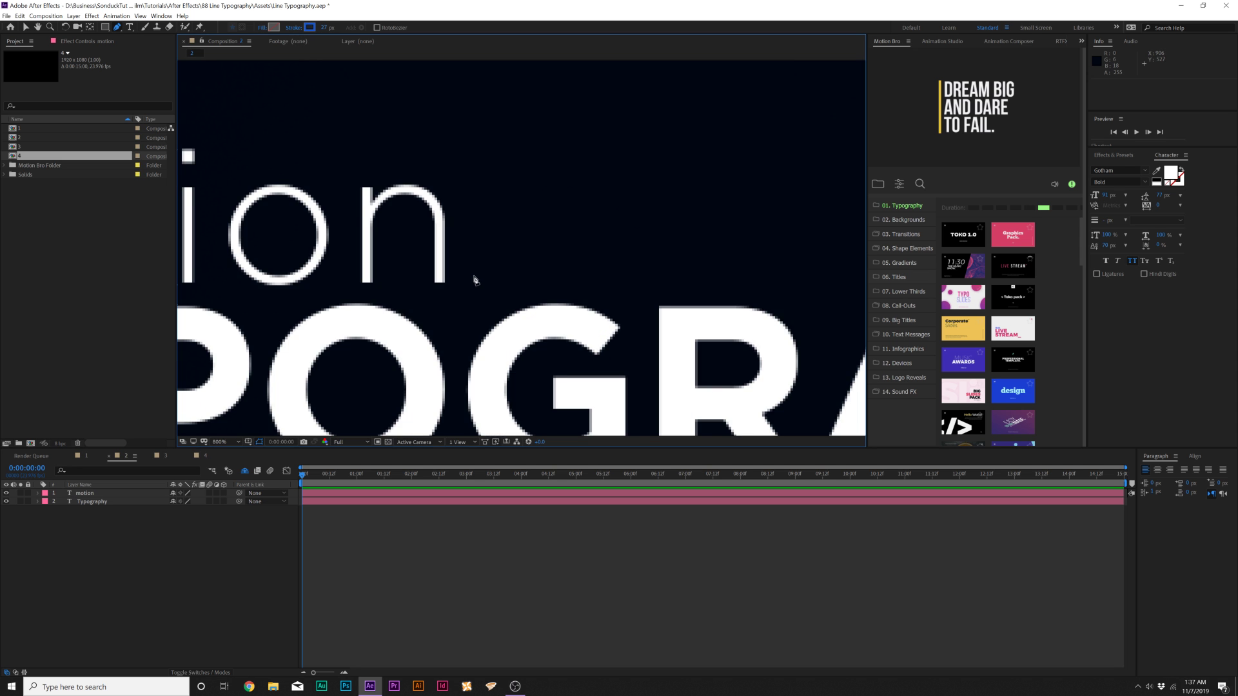
pyautogui.click(475, 280)
pyautogui.scroll(-4, 508, 288)
pyautogui.click(589, 260)
pyautogui.scroll(2, 587, 265)
pyautogui.moveTo(451, 219)
pyautogui.mouseDown()
pyautogui.moveTo(596, 399)
pyautogui.moveTo(664, 352)
pyautogui.mouseUp()
pyautogui.click(88, 494)
pyautogui.moveTo(324, 27); pyautogui.dragTo(348, 27)
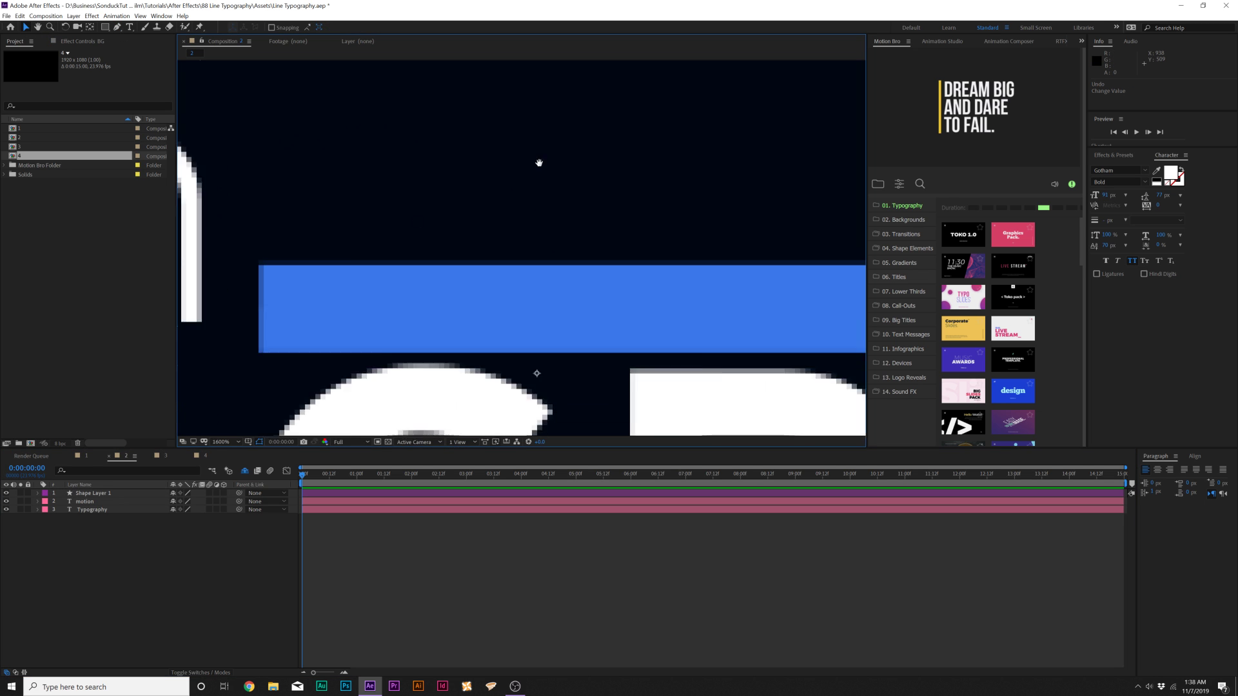
# Show the grid in the composition to compare the blue line's end with the Y of TYPOGRAPHY
pyautogui.moveTo(388, 244); pyautogui.dragTo(537, 175)
pyautogui.moveTo(793, 240); pyautogui.dragTo(13, 269)
pyautogui.moveTo(745, 218); pyautogui.dragTo(7, 219)
pyautogui.press('v')
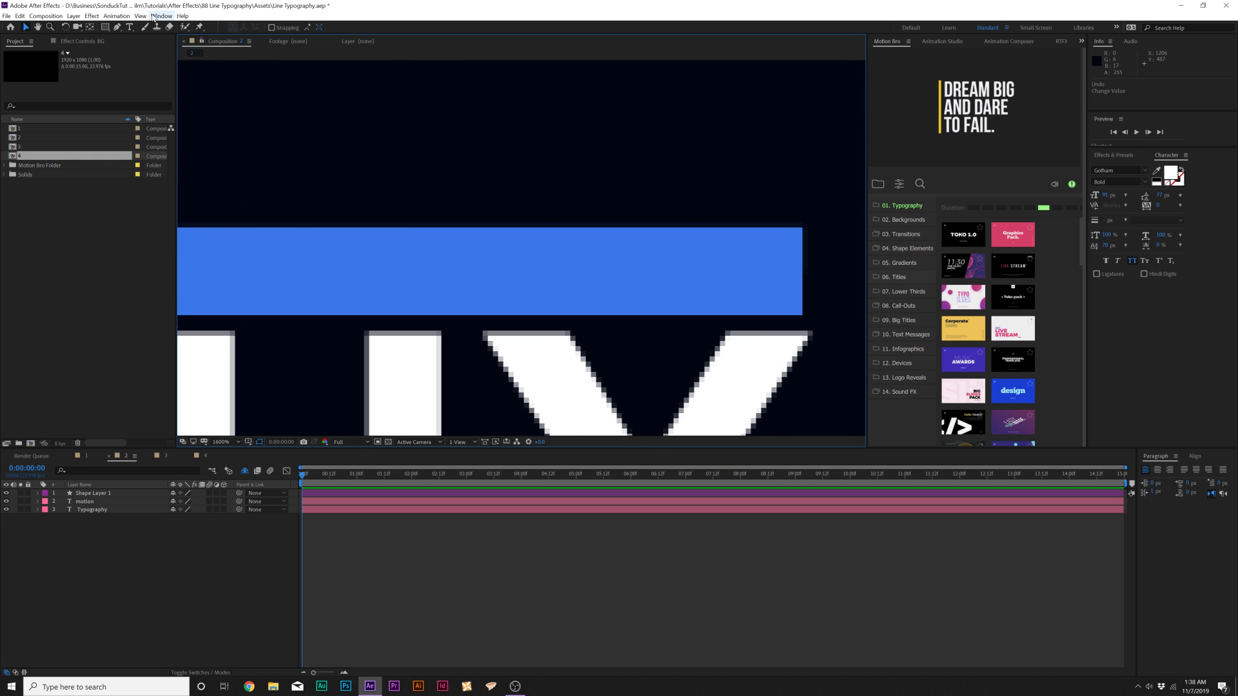
pyautogui.click(140, 15)
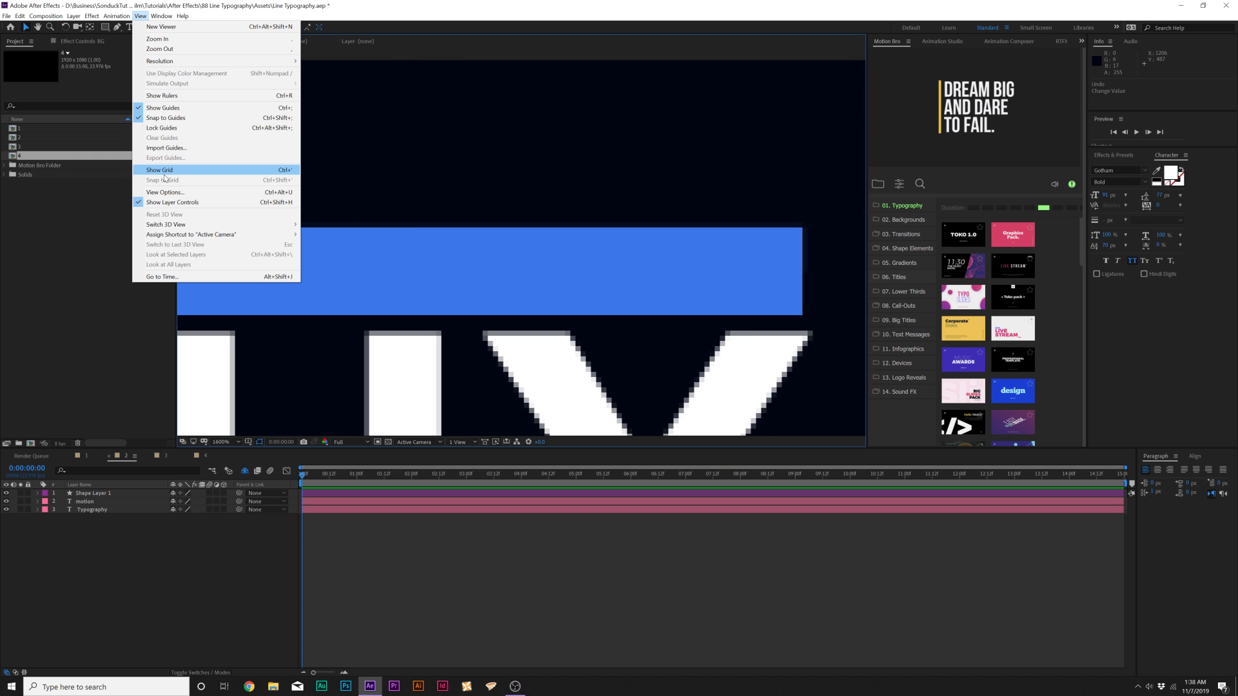
pyautogui.click(161, 170)
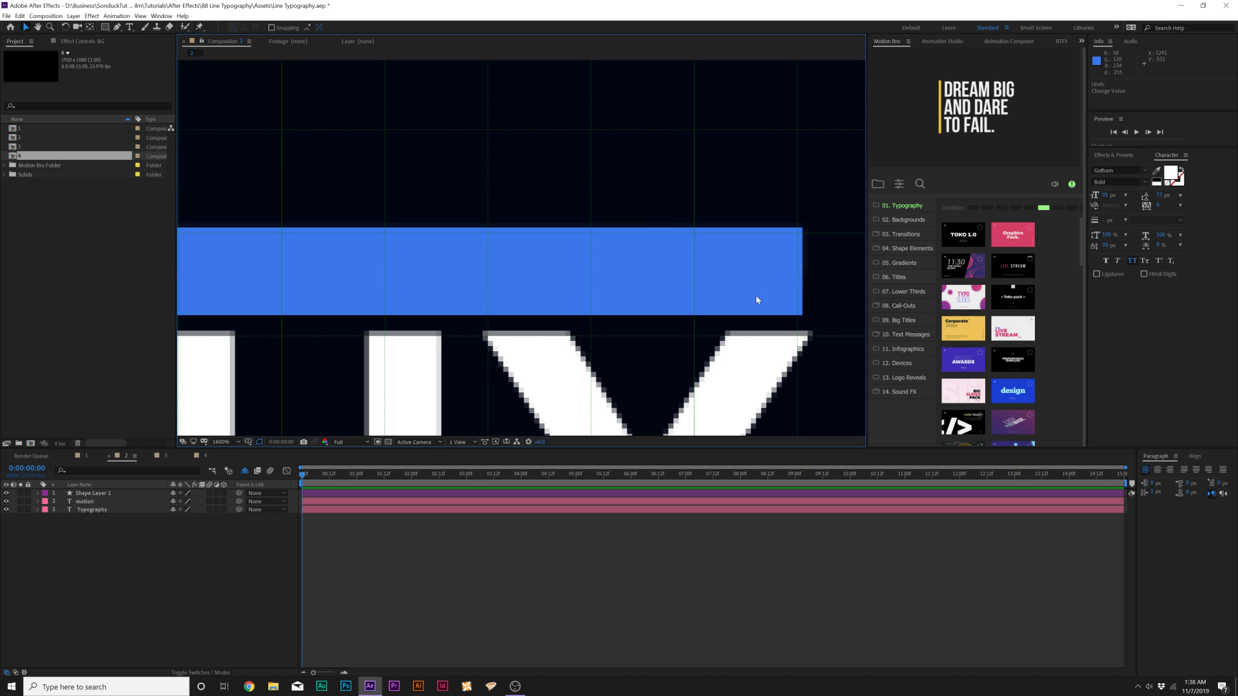
pyautogui.moveTo(771, 288); pyautogui.dragTo(513, 254)
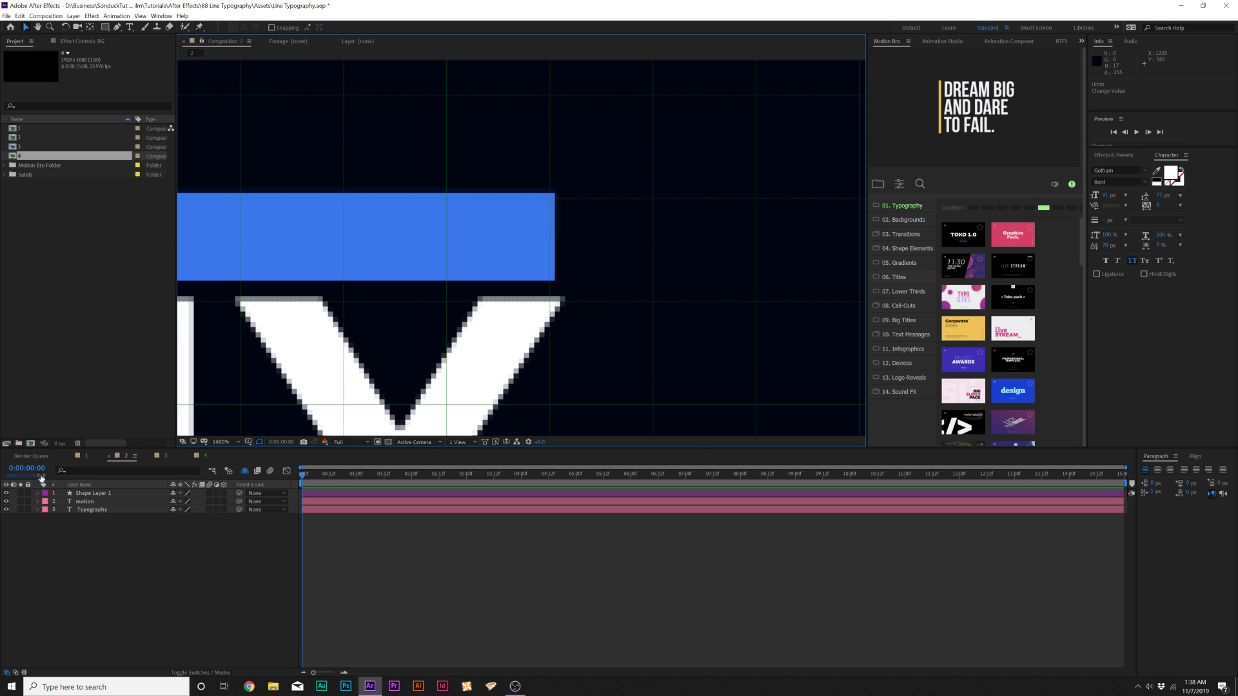
# Nudge Shape Layer 1 horizontally until the line's end matches the outer edge of the Y
pyautogui.click(91, 494)
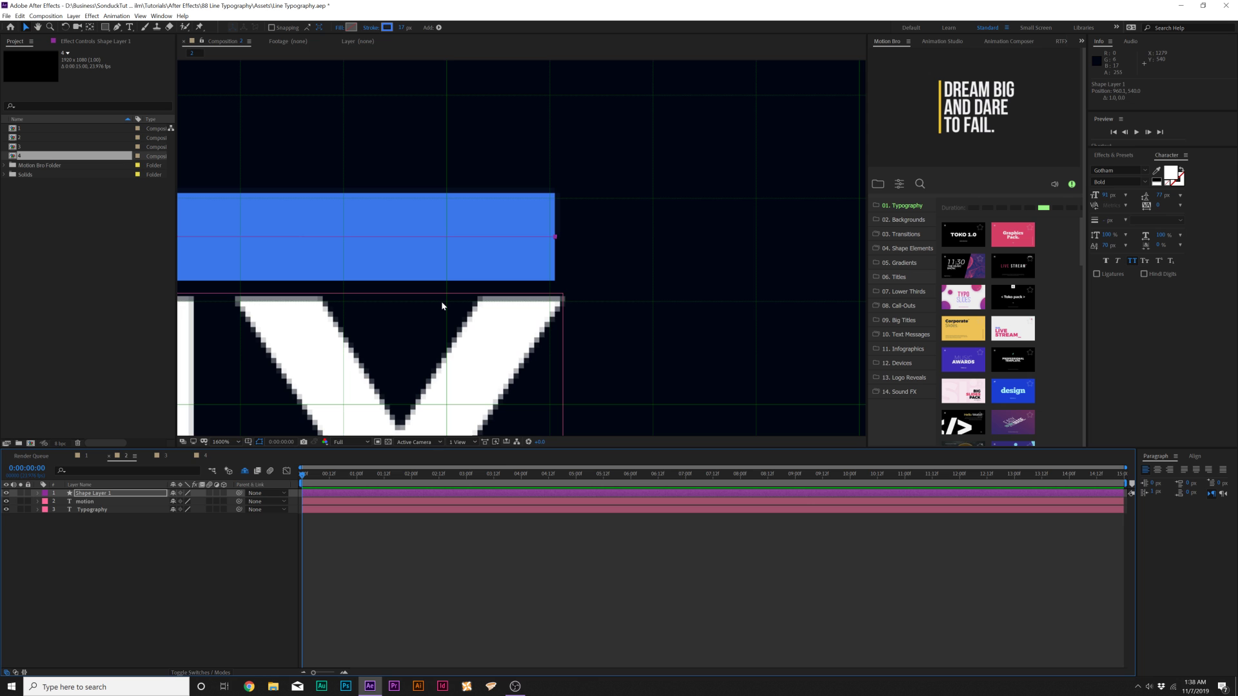
pyautogui.press('Right')
pyautogui.press('Right')
pyautogui.press('Right')
pyautogui.press('Right')
pyautogui.press('Right')
pyautogui.press('Right')
pyautogui.press('Right')
pyautogui.press('Right')
pyautogui.press('Right')
pyautogui.press('Right')
pyautogui.press('Right')
pyautogui.press('Right')
pyautogui.press('Right')
pyautogui.press('Right')
pyautogui.press('Right')
pyautogui.press('Right')
pyautogui.press('Right')
pyautogui.press('Left')
pyautogui.press('Left')
pyautogui.press('Left')
pyautogui.press('Left')
pyautogui.press('Left')
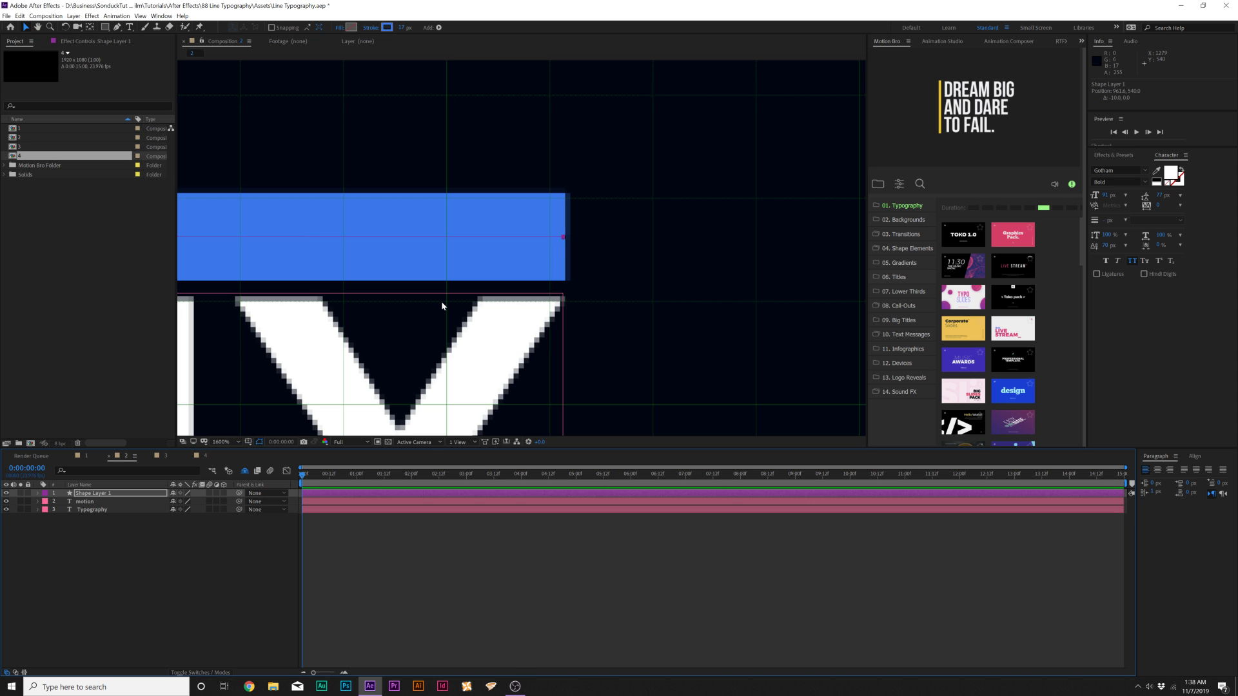
pyautogui.press(',')
pyautogui.press(',')
pyautogui.moveTo(537, 281); pyautogui.dragTo(714, 307)
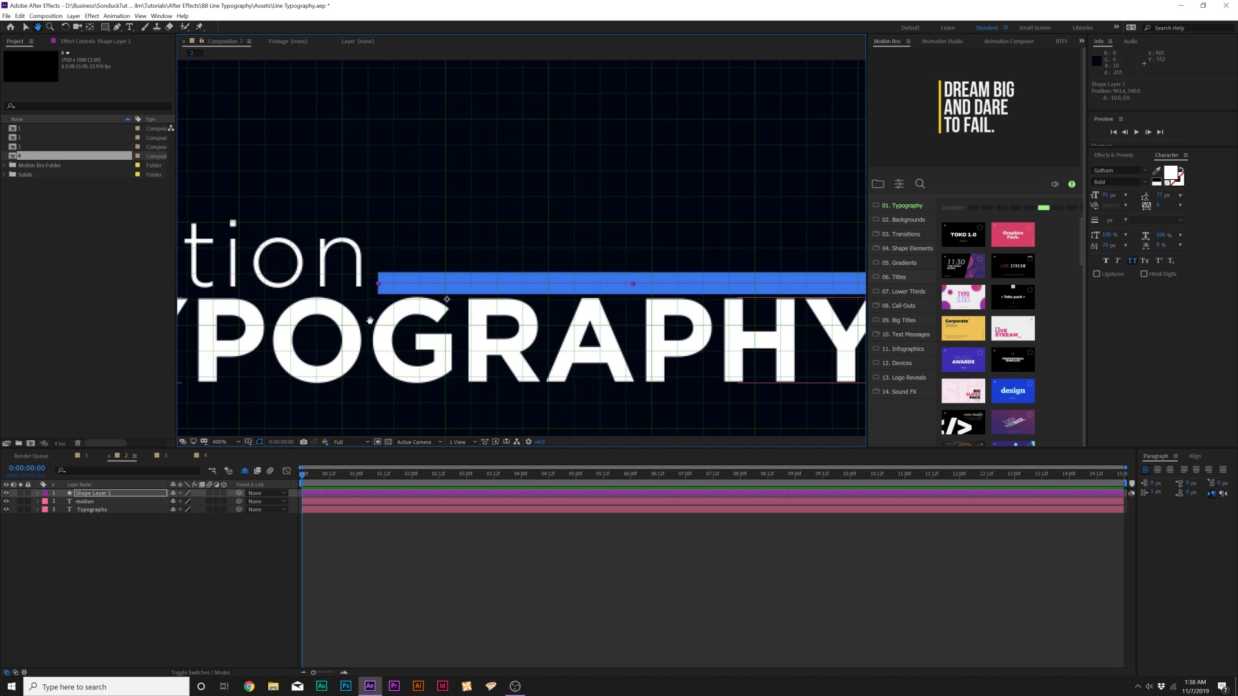
# Nudge Shape Layer 1 upward so the line's lower edge matches the baseline of the word motion
pyautogui.scroll(1, 309, 318)
pyautogui.moveTo(265, 293); pyautogui.dragTo(395, 258)
pyautogui.press('v')
pyautogui.press(',')
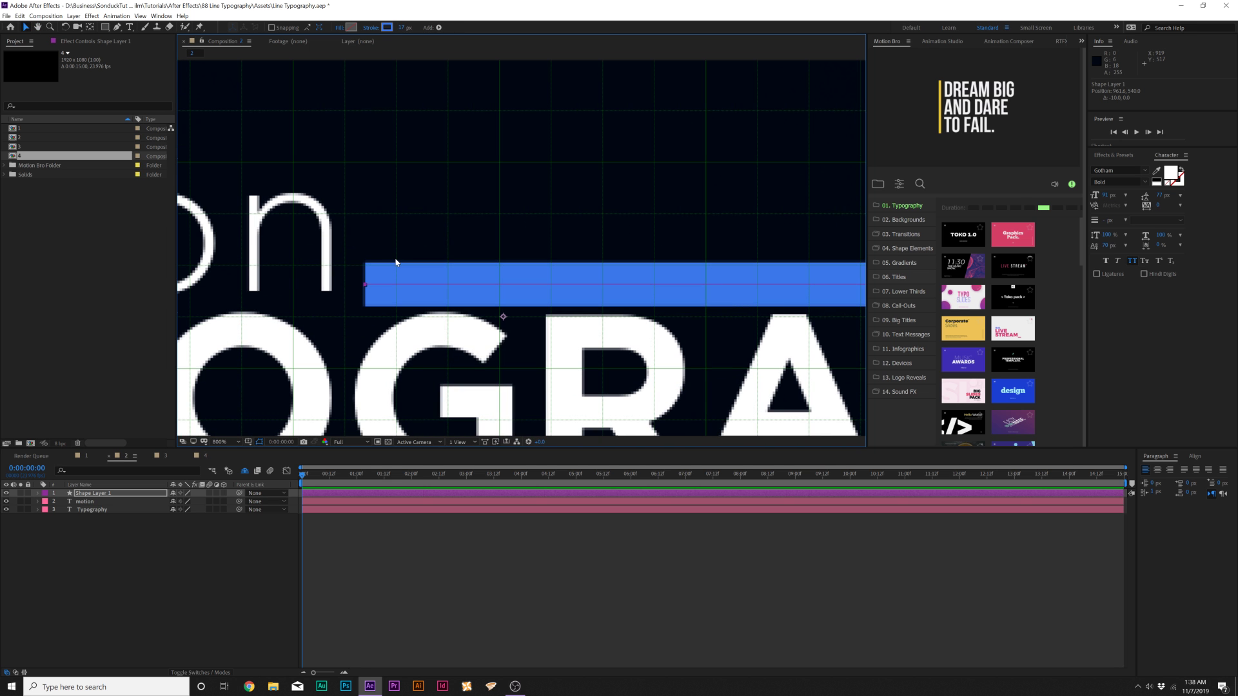
pyautogui.press('Up')
pyautogui.press('Up')
pyautogui.press('Up')
pyautogui.press('Up')
pyautogui.press('Up')
pyautogui.press('Up')
pyautogui.press(',')
pyautogui.press(',')
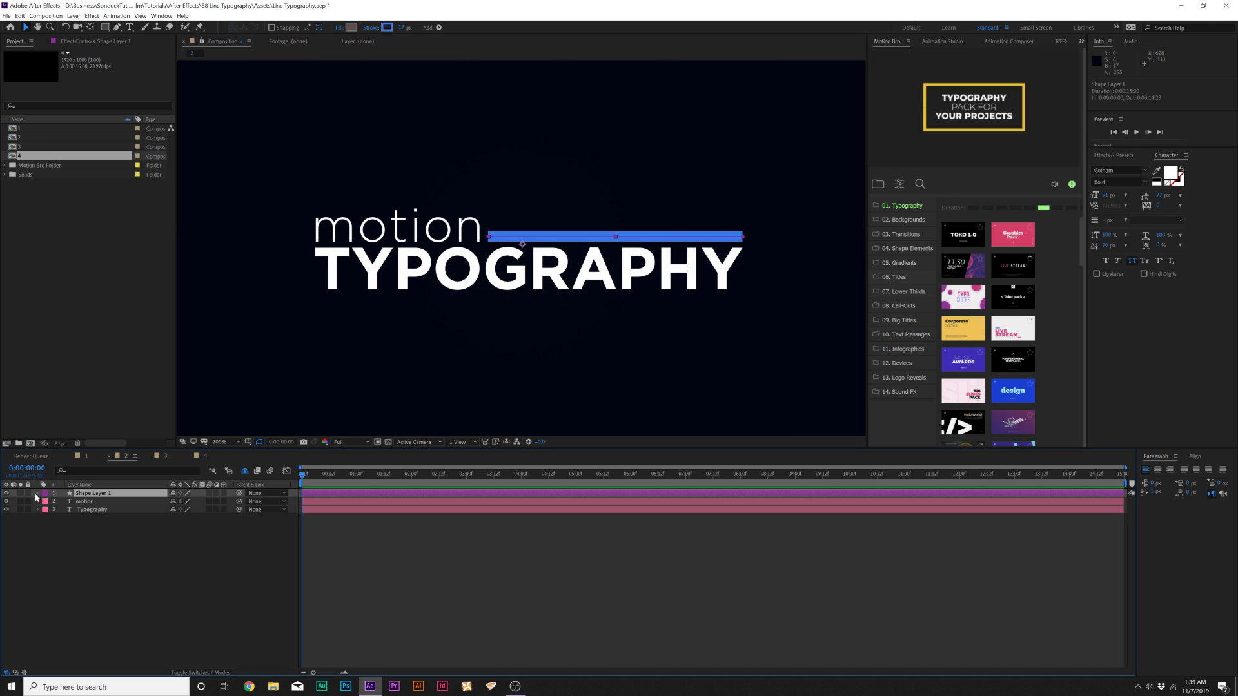
# Add Trim Paths to Shape Layer 1 and keyframe End from 0% at the start to 100% at 0:00:01:03 with eased keyframes
pyautogui.click(37, 494)
pyautogui.click(229, 502)
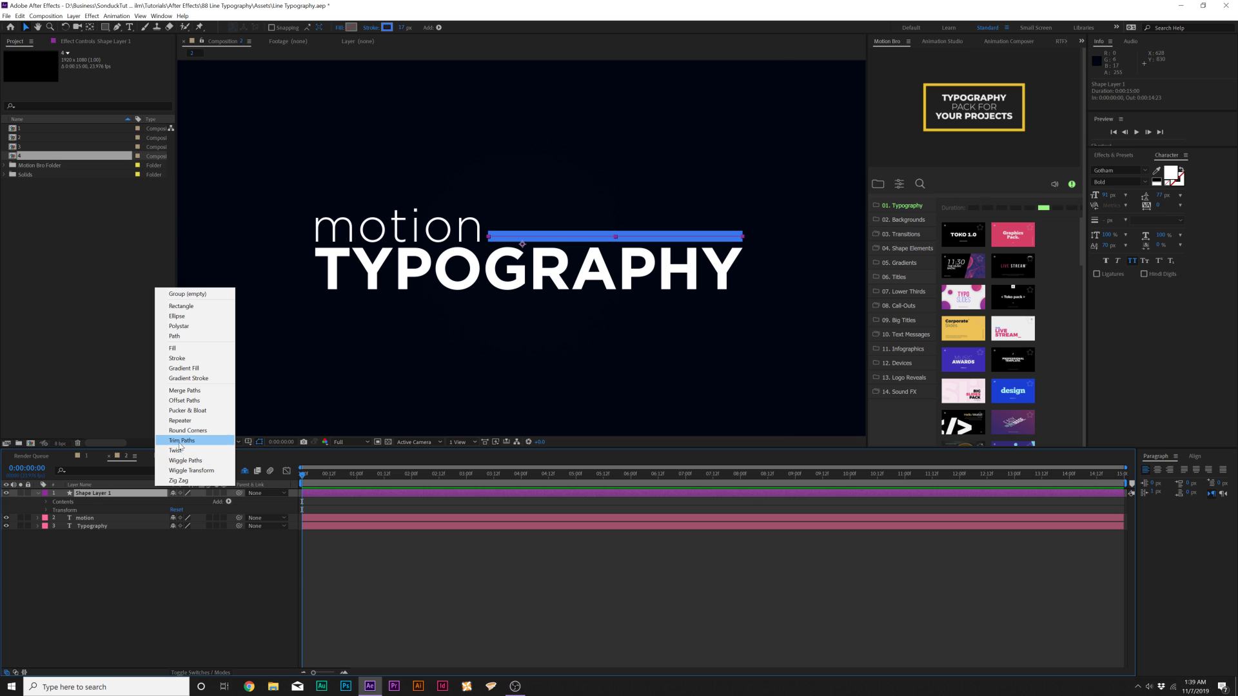
pyautogui.click(182, 441)
pyautogui.moveTo(173, 536); pyautogui.dragTo(110, 537)
pyautogui.click(71, 535)
pyautogui.moveTo(305, 479); pyautogui.dragTo(365, 477)
pyautogui.moveTo(175, 541); pyautogui.dragTo(239, 540)
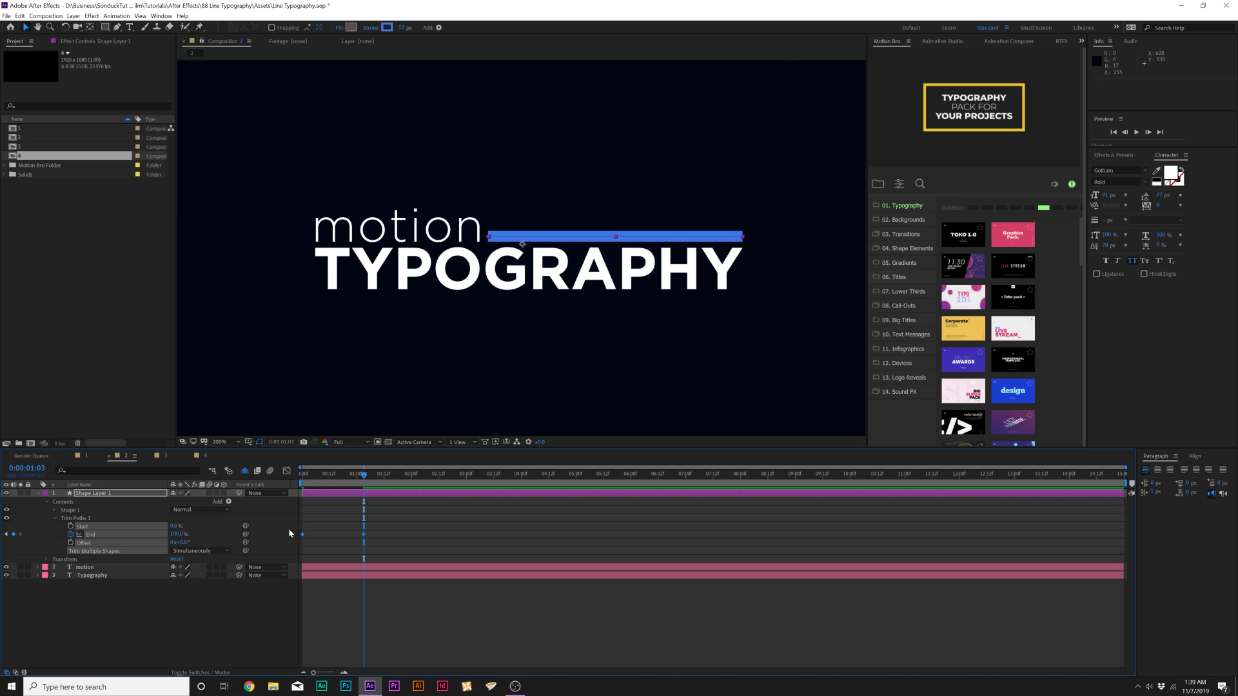
pyautogui.moveTo(429, 514); pyautogui.dragTo(220, 555)
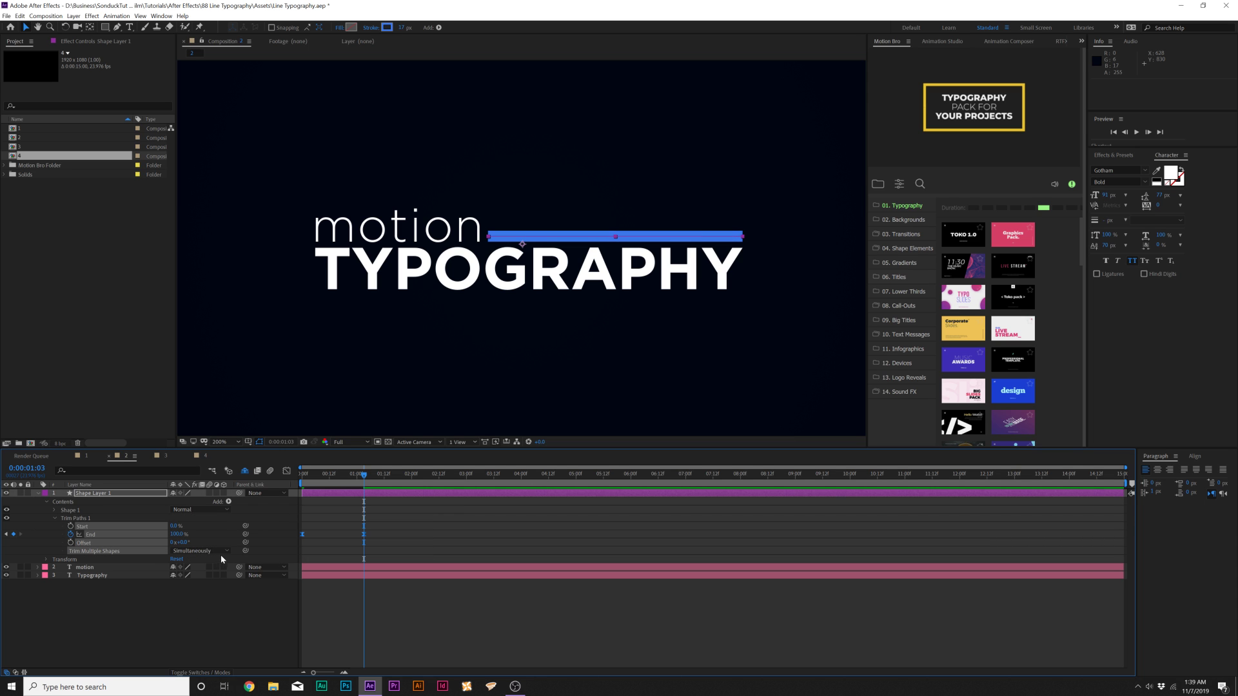
pyautogui.click(38, 494)
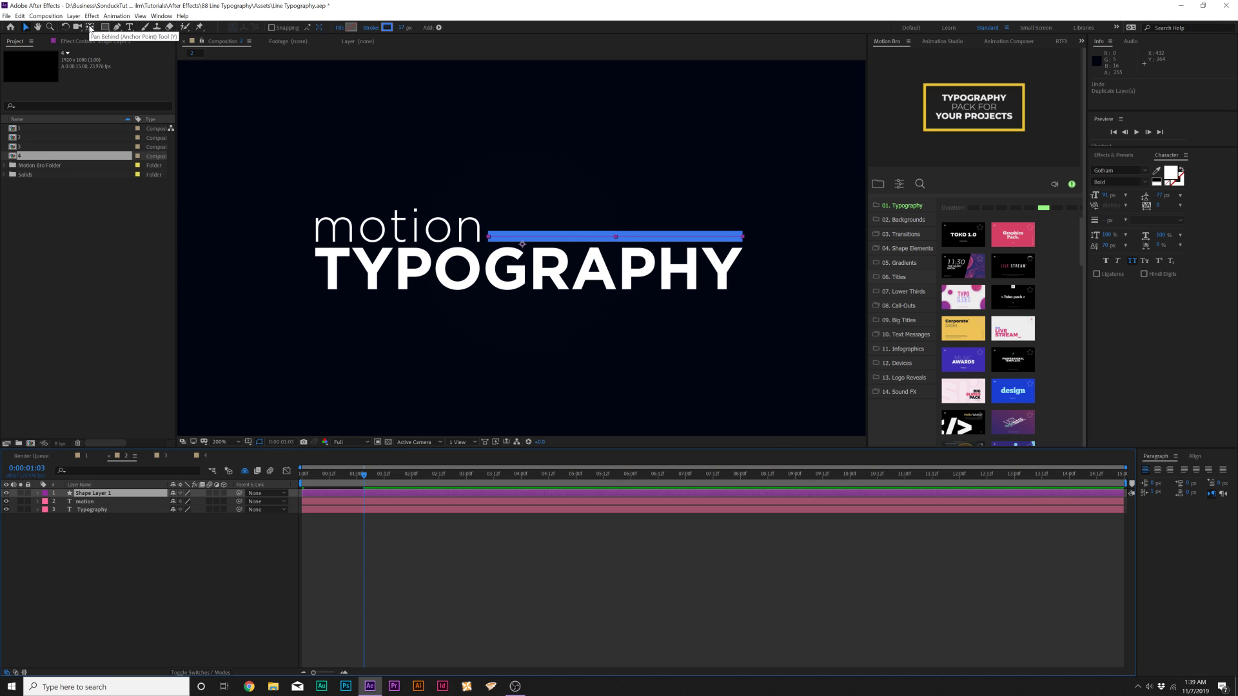
# Centre the anchor point of Shape Layer 1, duplicate the layer, and place the duplicate line beneath TYPOGRAPHY
pyautogui.hotkey('ctrl', 'alt', 'Home')
pyautogui.click(90, 495)
pyautogui.click(20, 16)
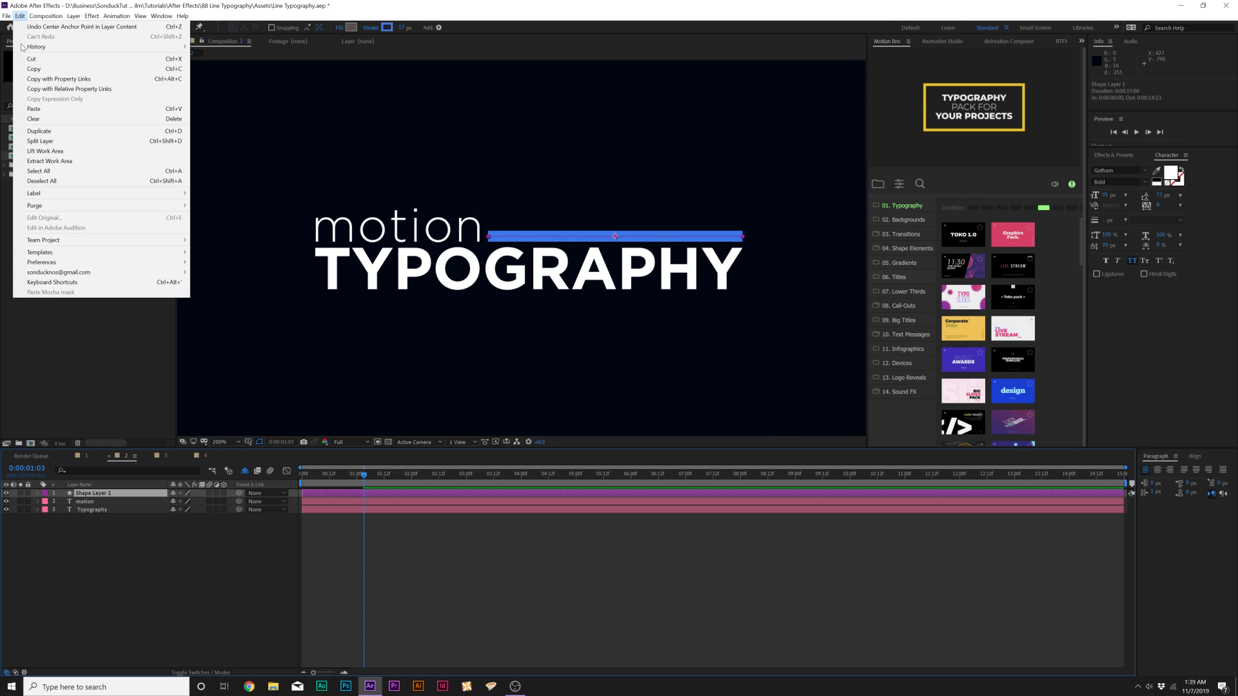
pyautogui.click(38, 131)
pyautogui.moveTo(614, 237); pyautogui.dragTo(443, 308)
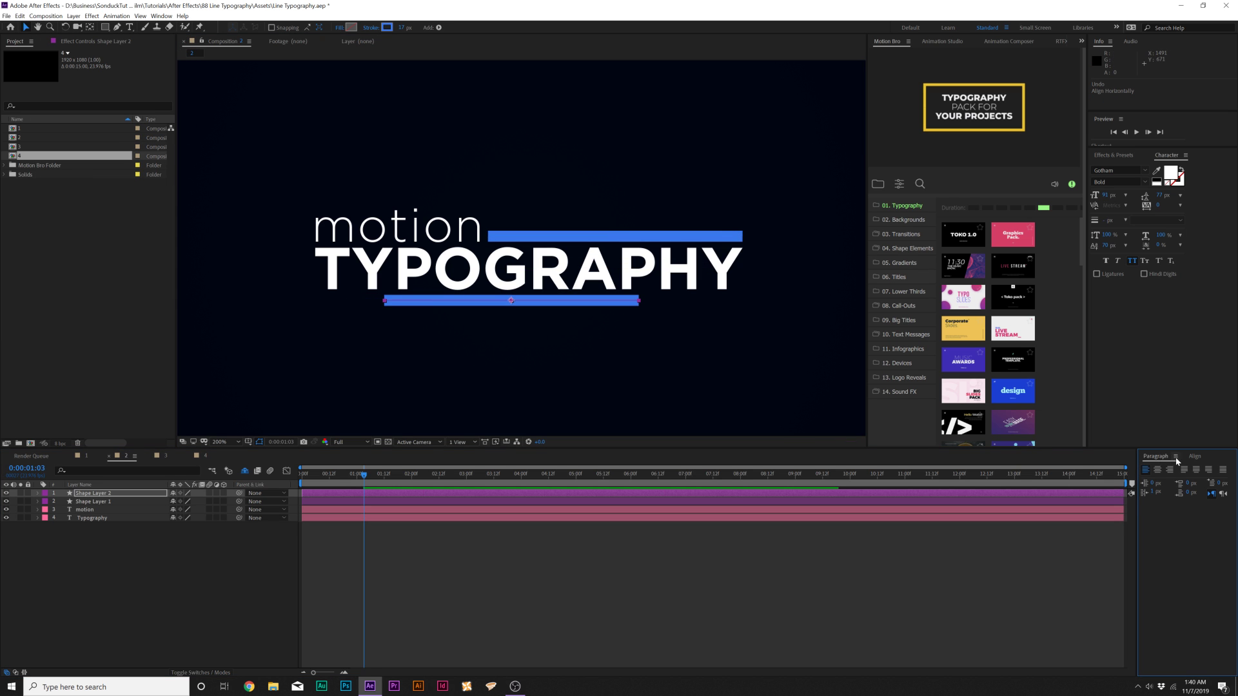
# Align Shape Layer 2 to the horizontal centre of the composition
pyautogui.click(1194, 457)
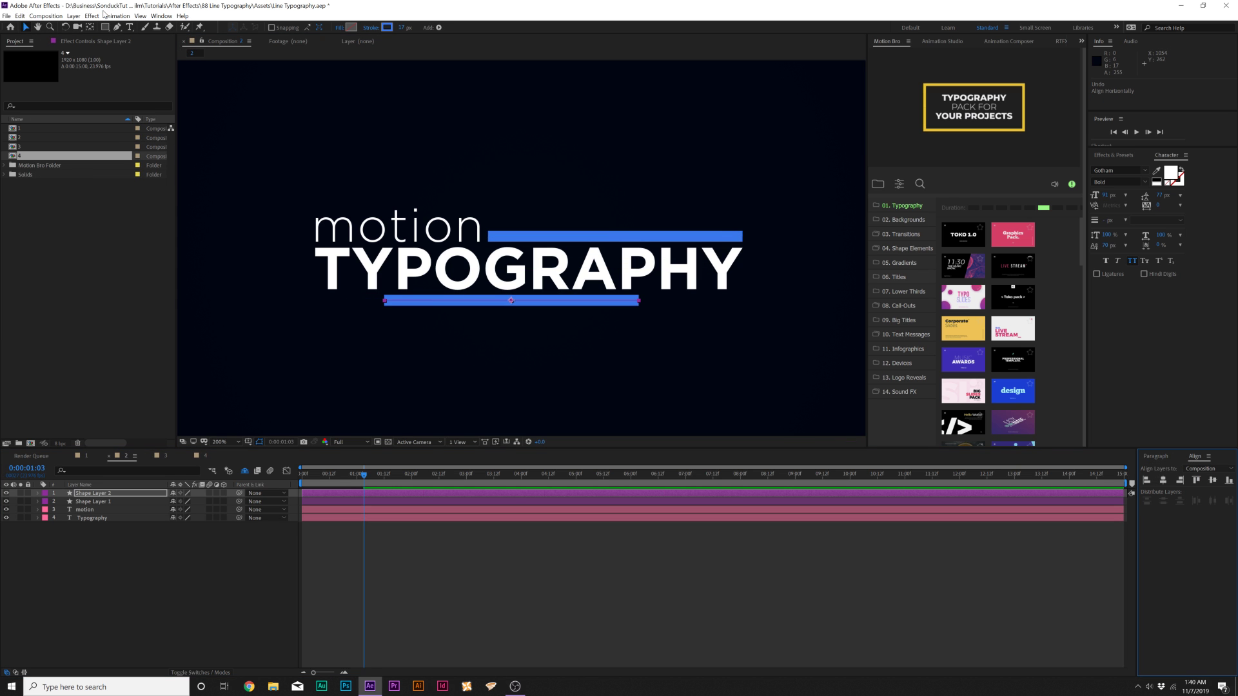
pyautogui.click(161, 16)
pyautogui.click(1157, 518)
pyautogui.click(1163, 482)
# Extend the lower line's path with the Pen tool so it spans the full width of TYPOGRAPHY
pyautogui.click(120, 27)
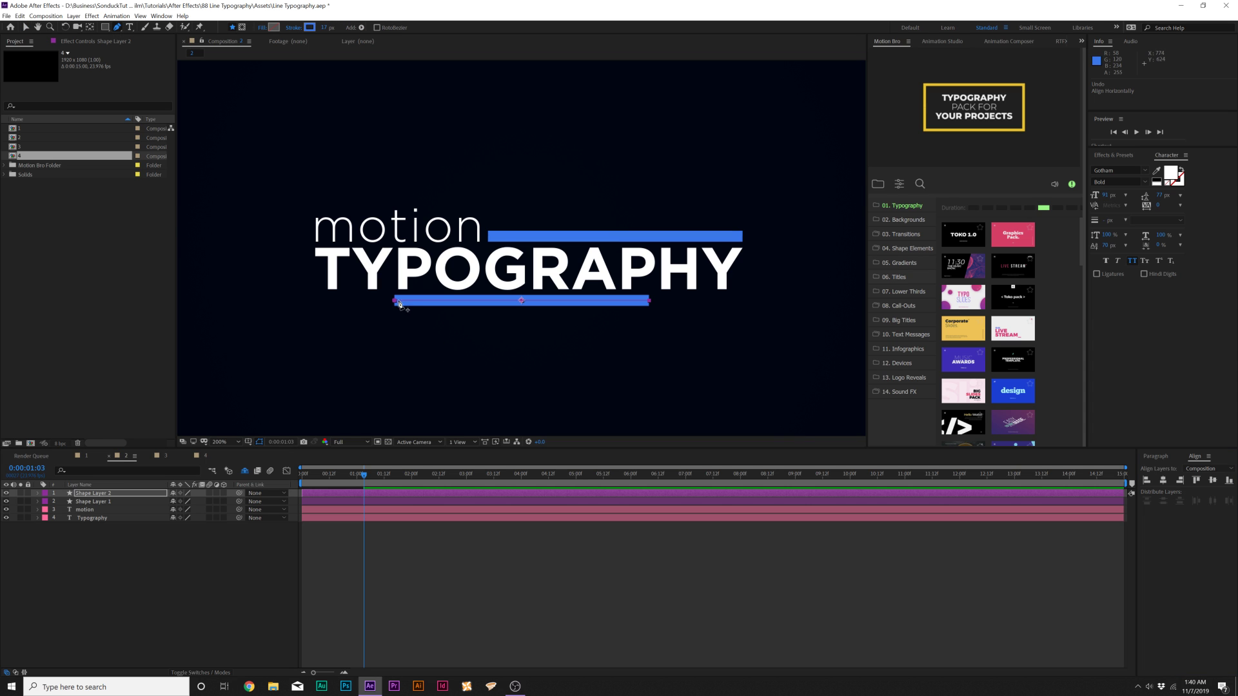
pyautogui.click(395, 301)
pyautogui.moveTo(393, 303); pyautogui.dragTo(316, 306)
pyautogui.moveTo(336, 485); pyautogui.dragTo(364, 487)
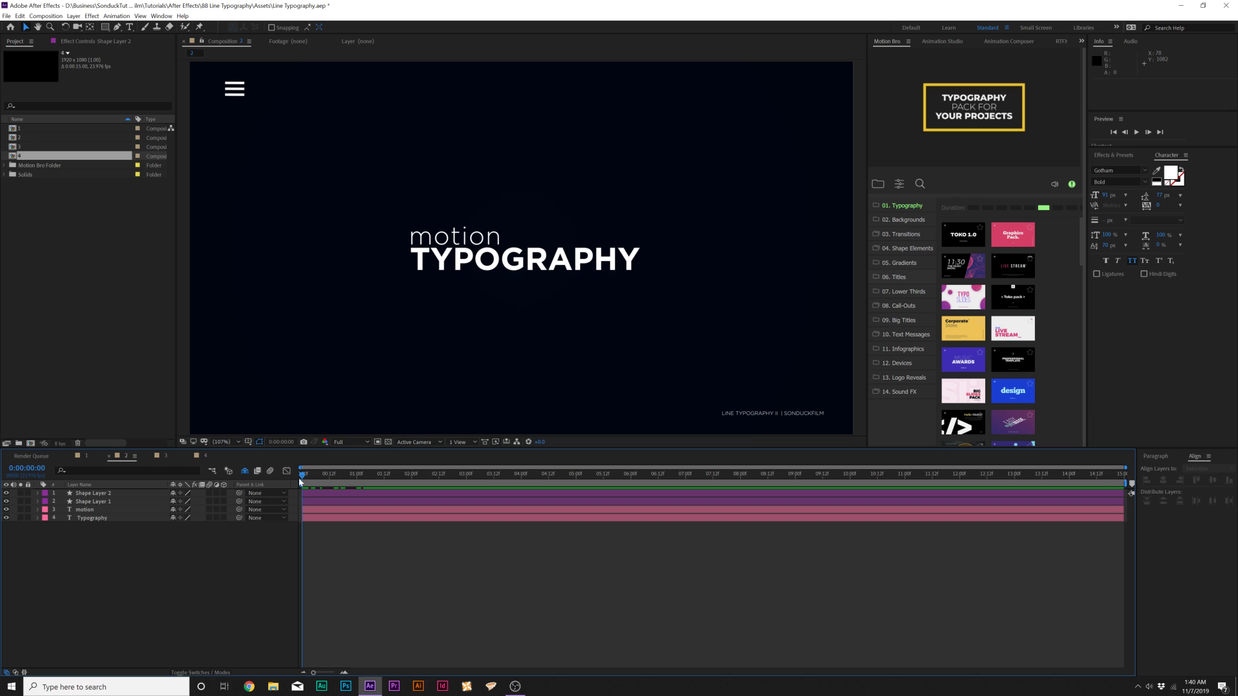
pyautogui.click(86, 495)
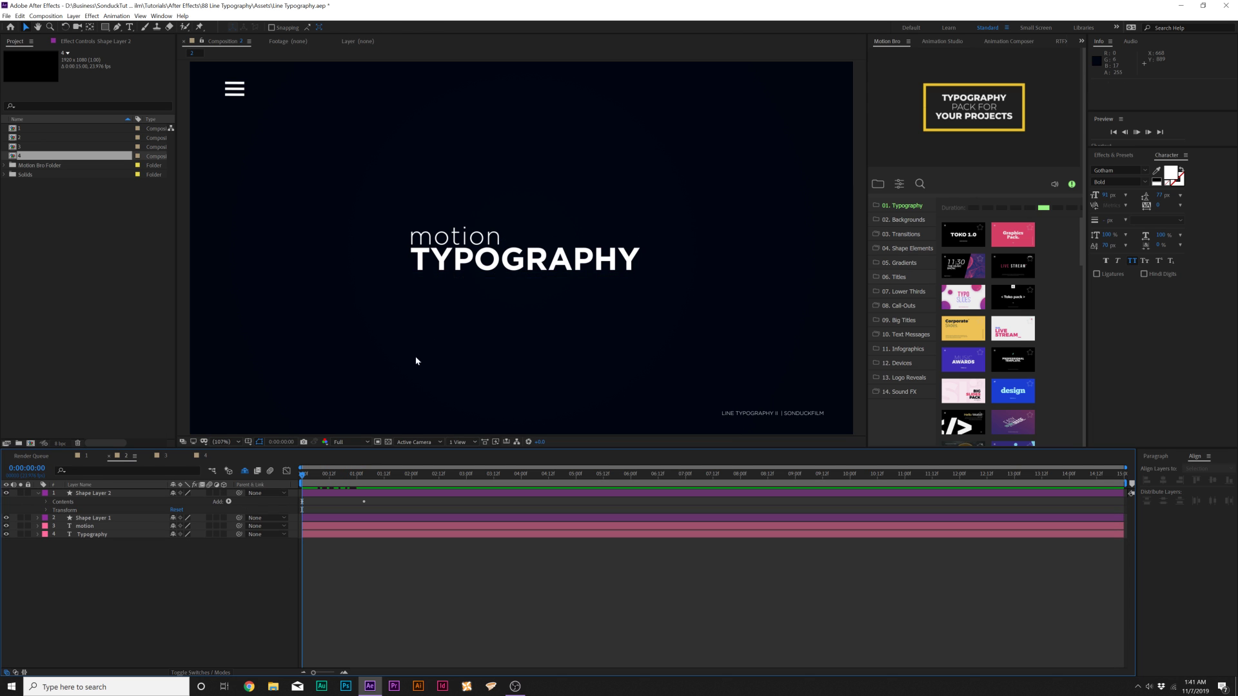
# Preview both lines, remove the End keyframes from Shape Layer 2's Trim Paths, and set End to 100%
pyautogui.press('space')
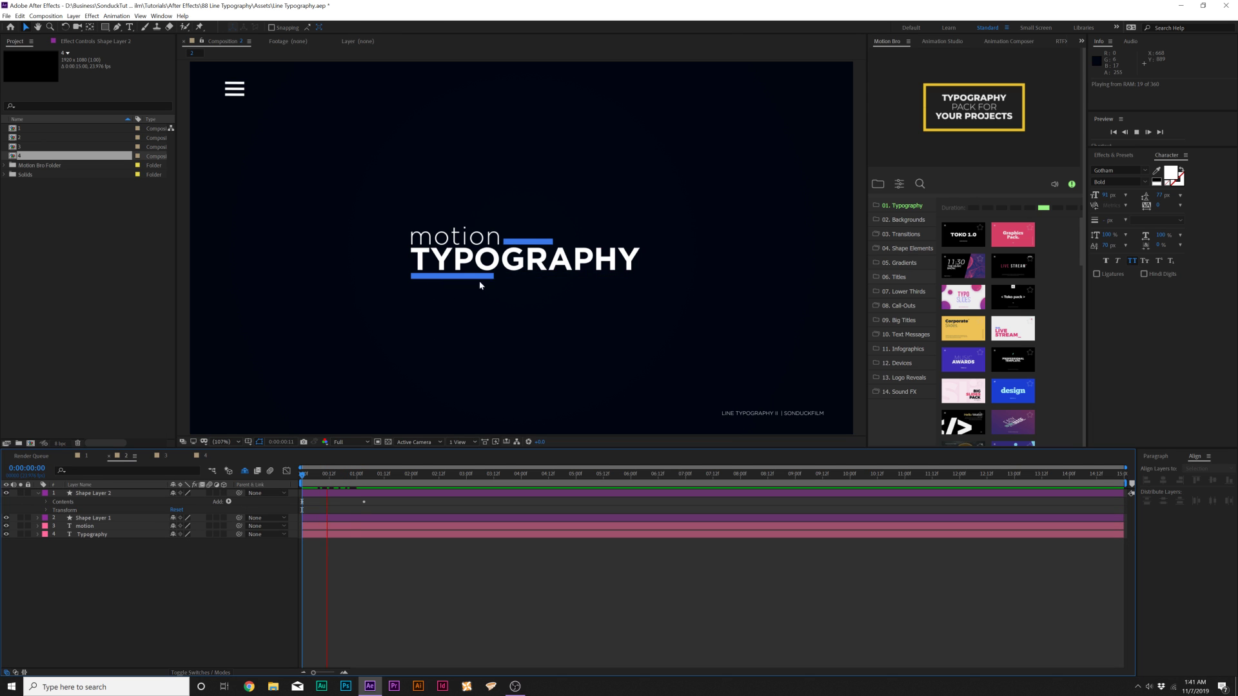
pyautogui.press('space')
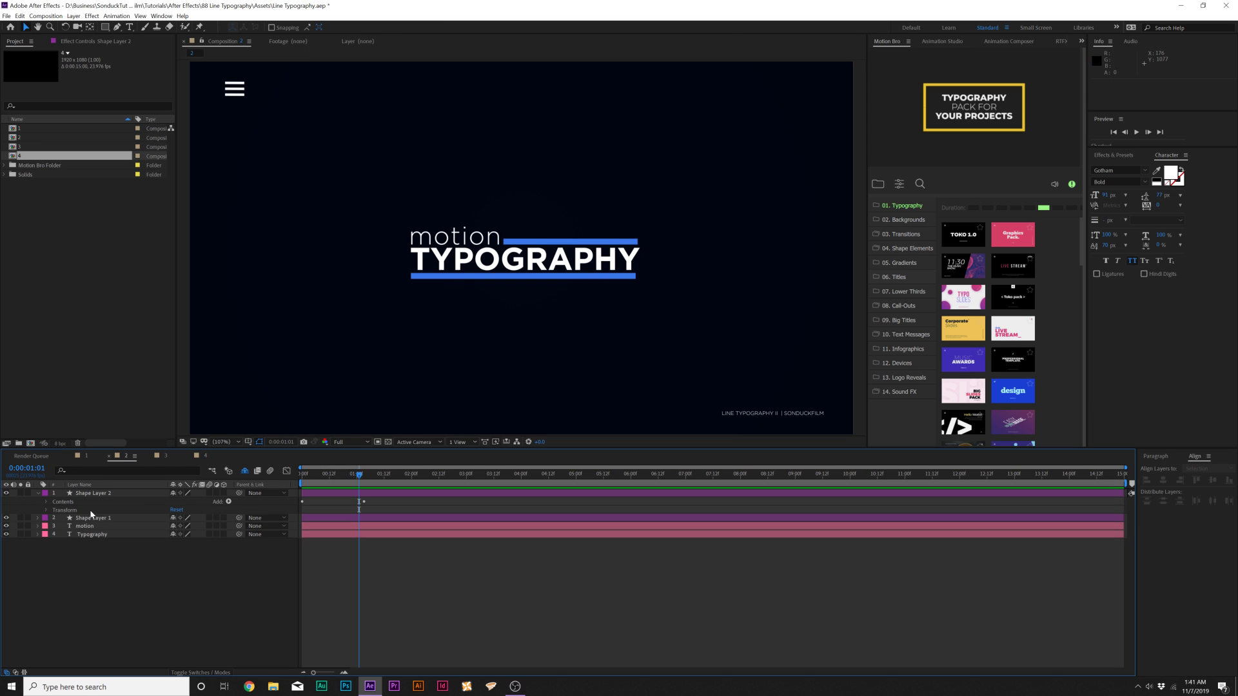
pyautogui.click(44, 502)
pyautogui.click(54, 519)
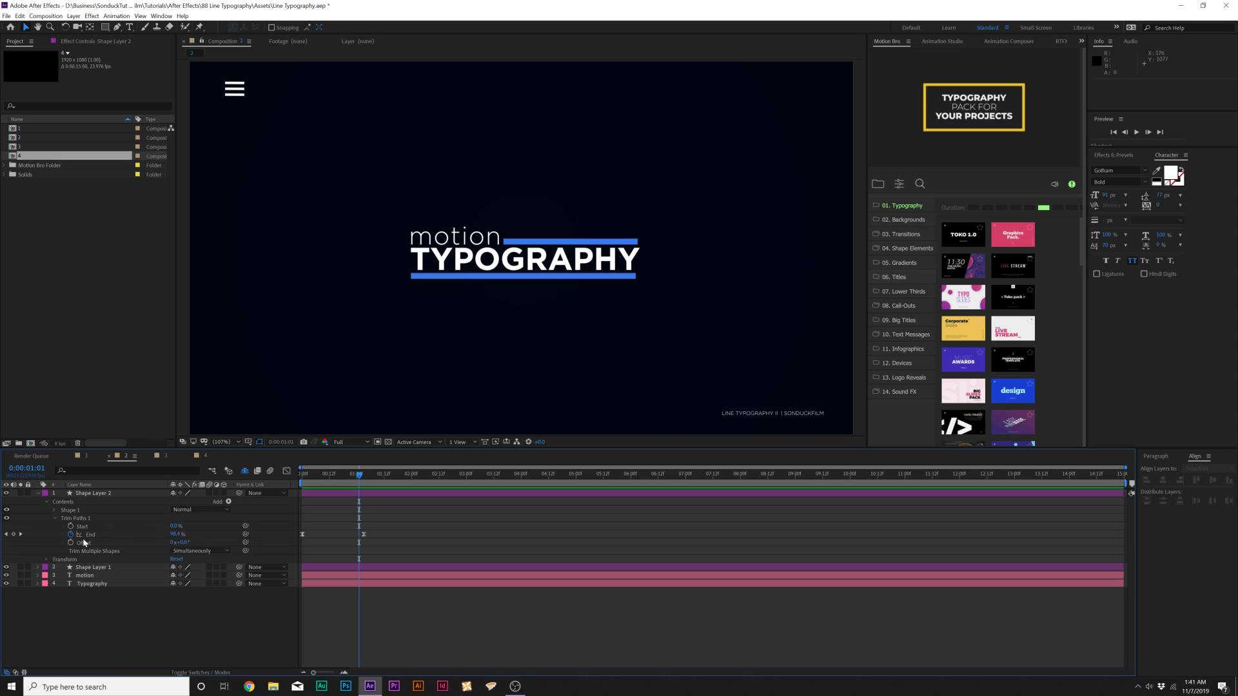
pyautogui.click(71, 535)
pyautogui.moveTo(176, 534); pyautogui.dragTo(208, 533)
pyautogui.moveTo(317, 476); pyautogui.dragTo(291, 482)
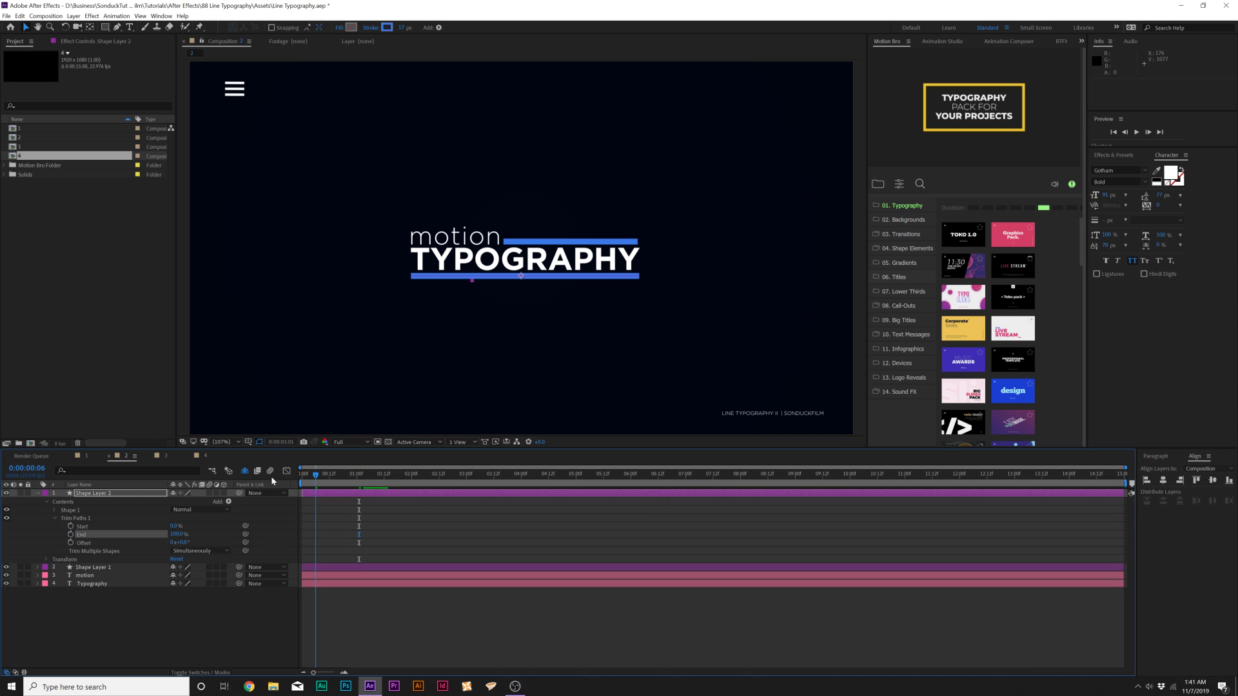
# Keyframe the Trim Paths Start of Shape Layer 2 from 100% at the first frame to 0%, and preview the opposing line animations
pyautogui.click(71, 527)
pyautogui.moveTo(302, 526); pyautogui.dragTo(343, 531)
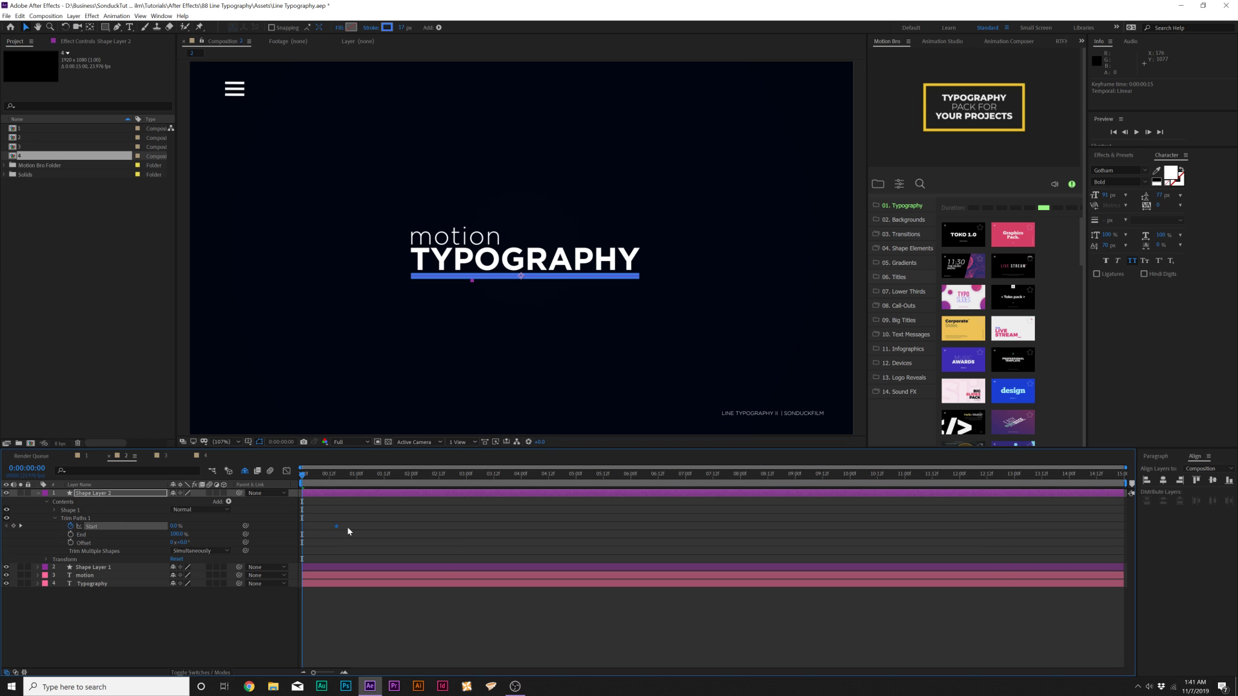
pyautogui.moveTo(174, 526); pyautogui.dragTo(314, 532)
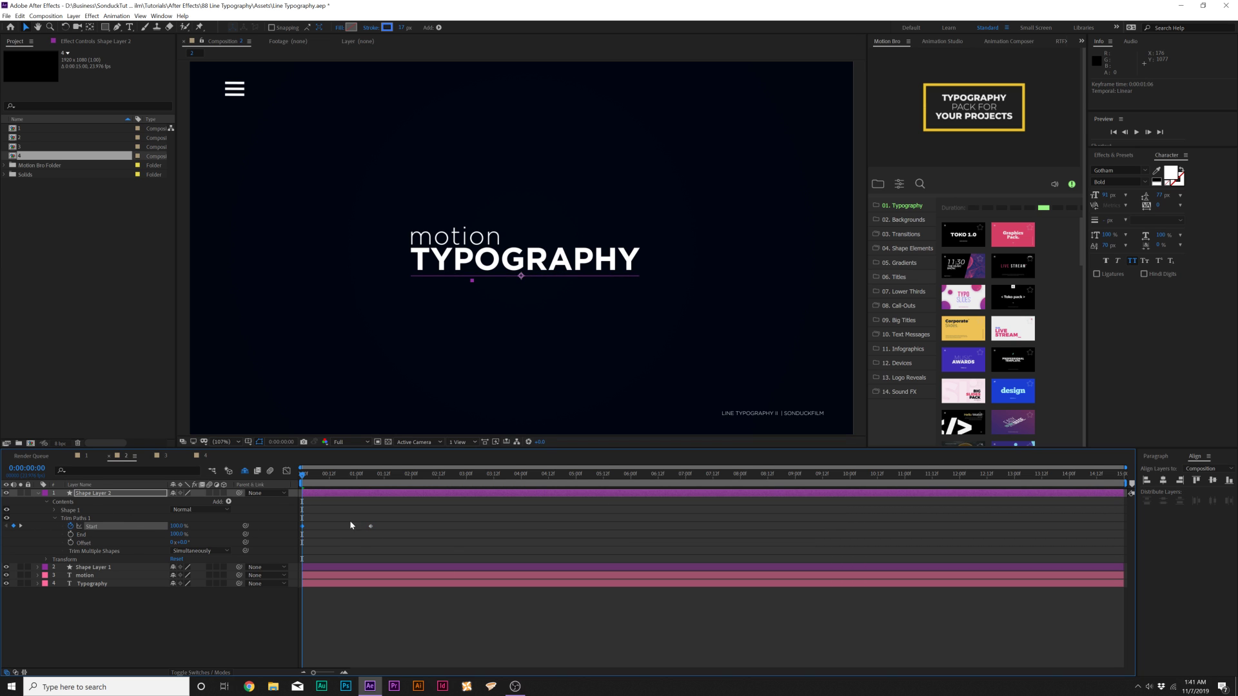
pyautogui.press('space')
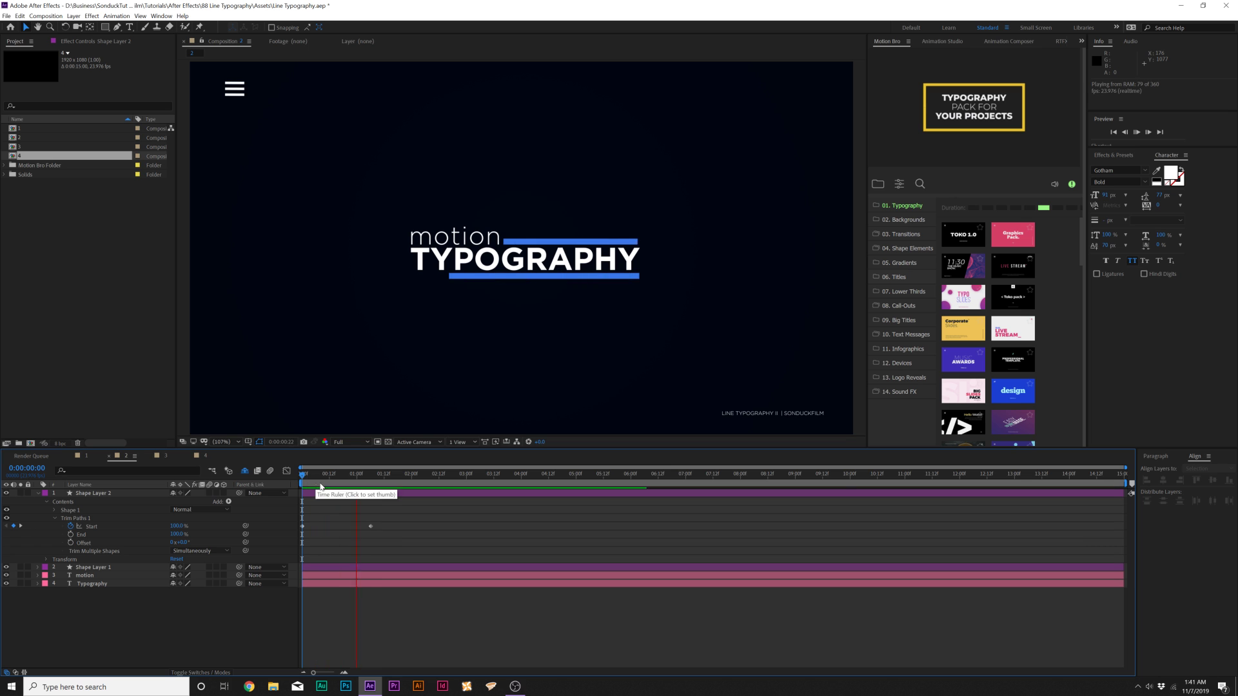
pyautogui.press('space')
pyautogui.moveTo(391, 521); pyautogui.dragTo(248, 536)
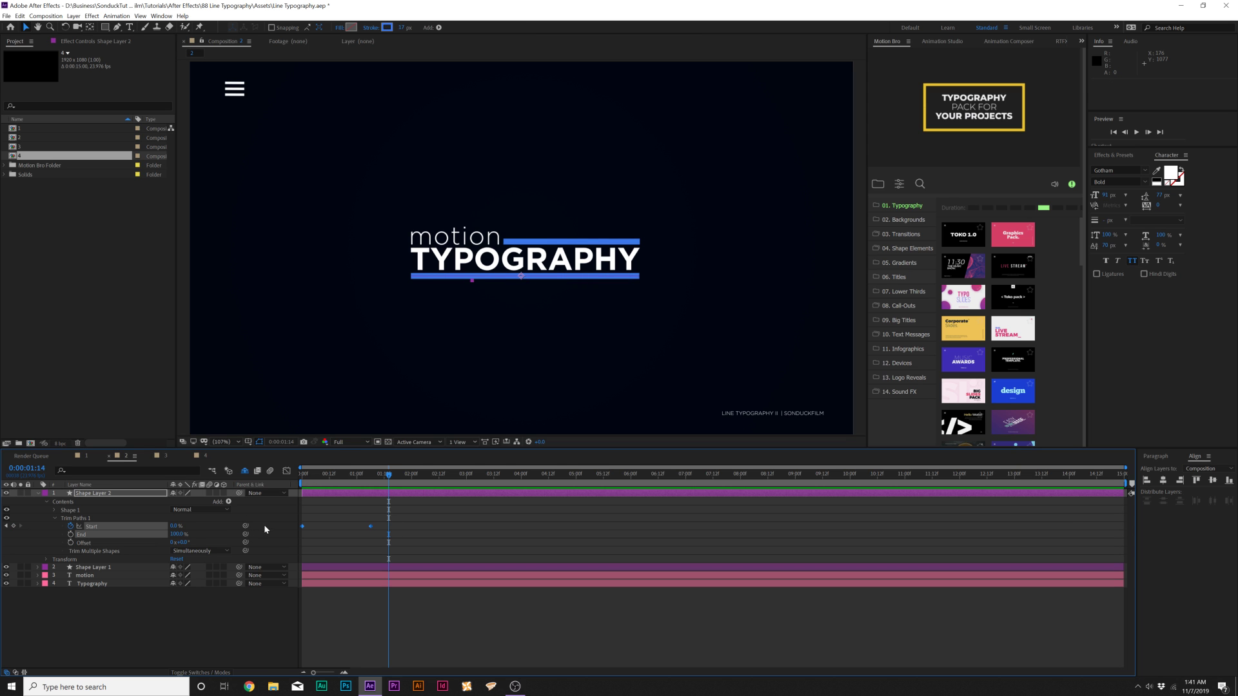
pyautogui.moveTo(325, 473); pyautogui.dragTo(243, 472)
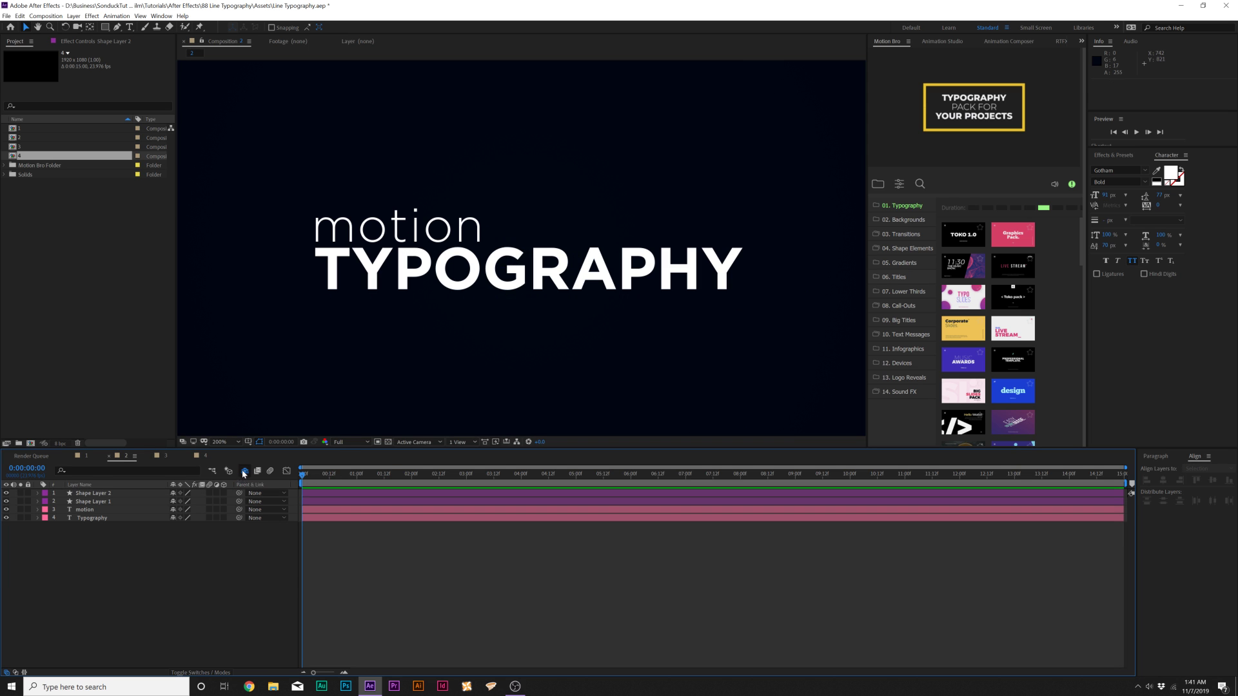
pyautogui.press('space')
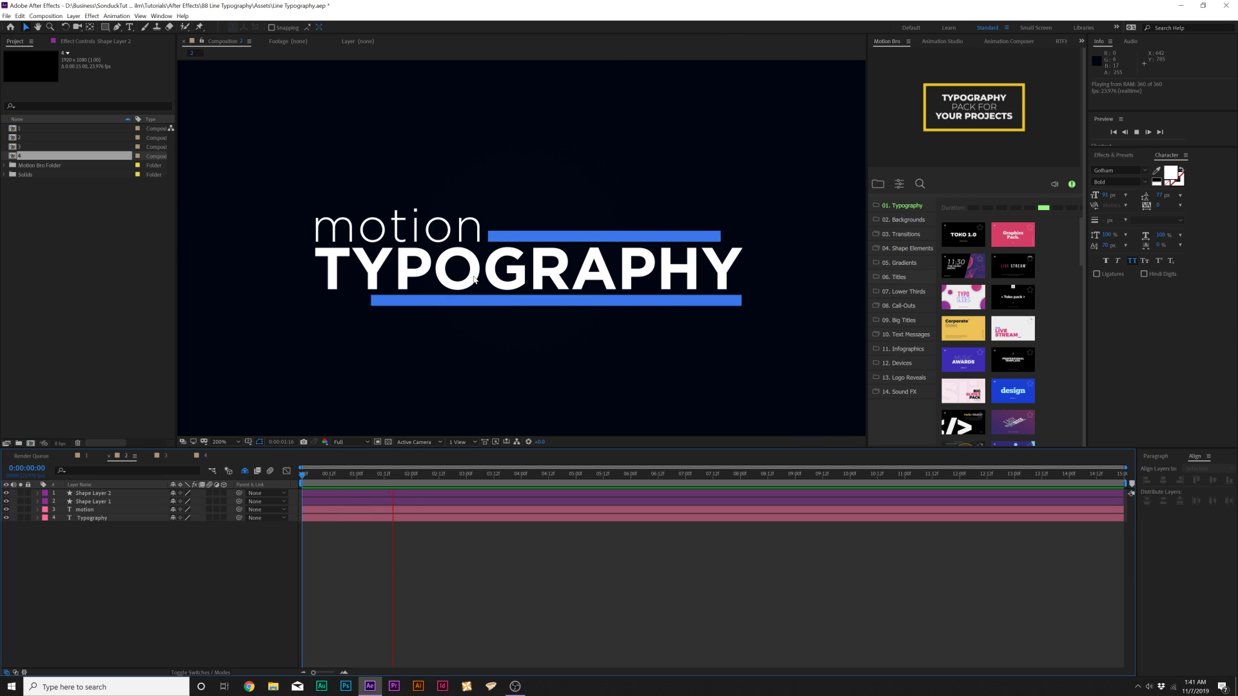
pyautogui.press('space')
# Add a Position animator to the motion text layer at the first frame, offset the text straight upward, and expand Range Selector 1
pyautogui.click(84, 510)
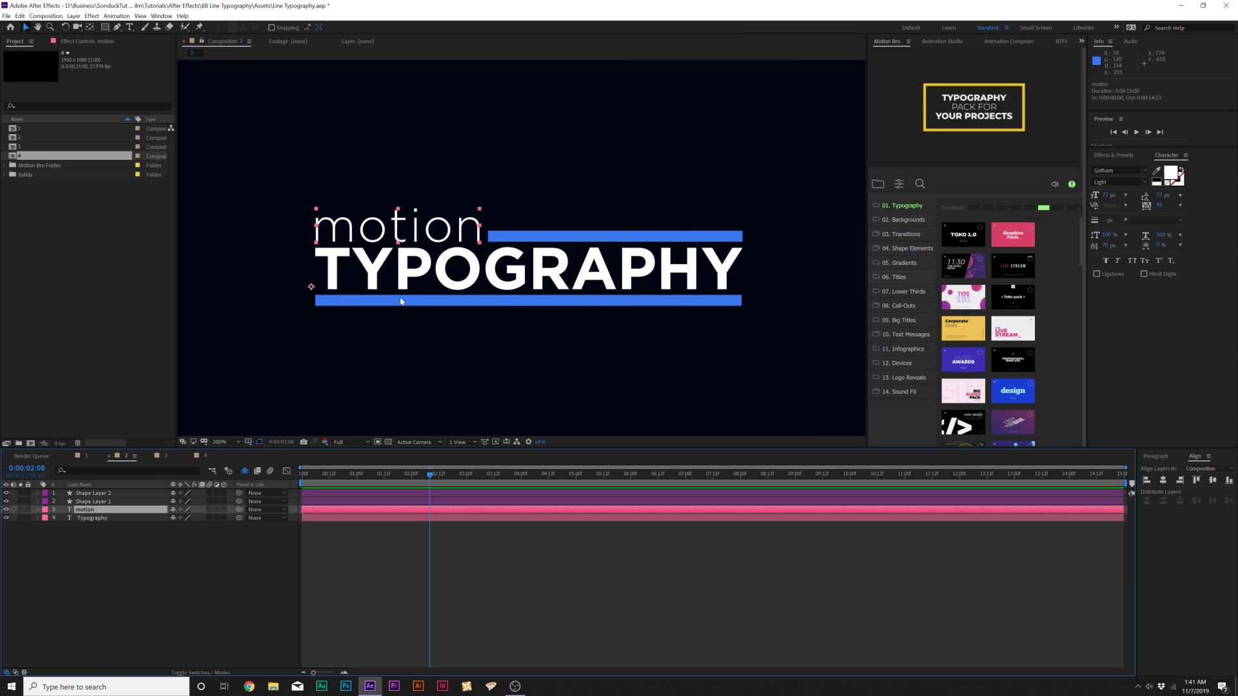
pyautogui.click(38, 510)
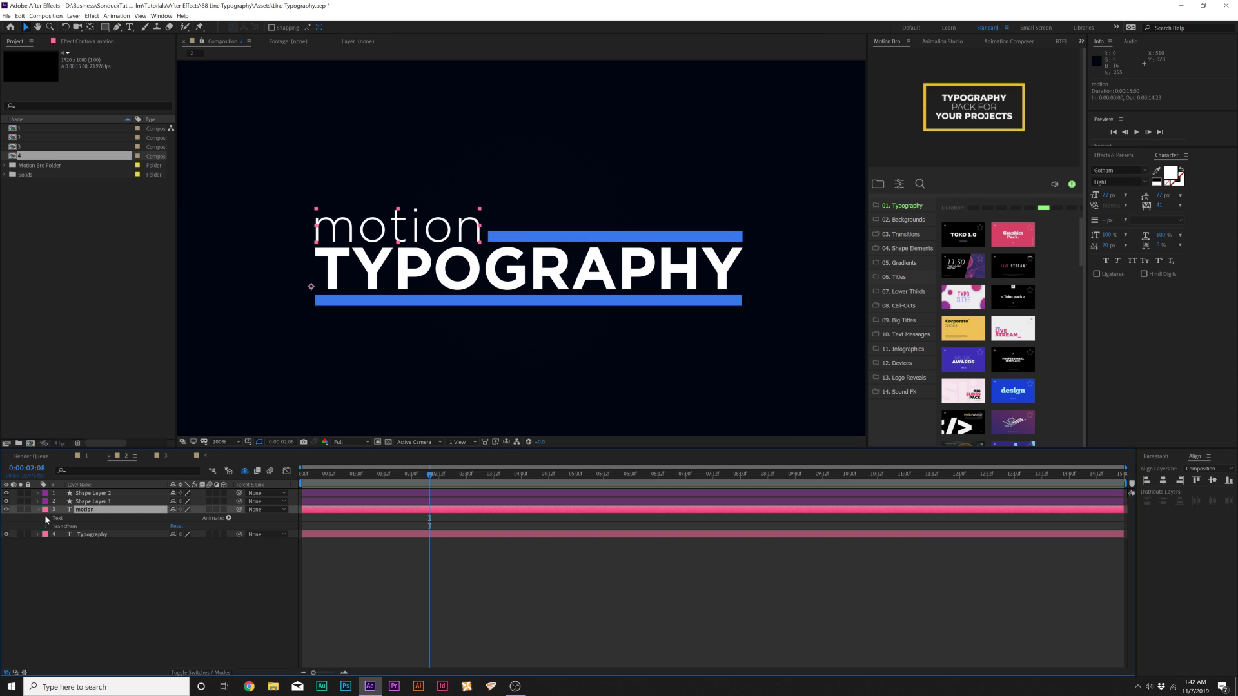
pyautogui.click(306, 478)
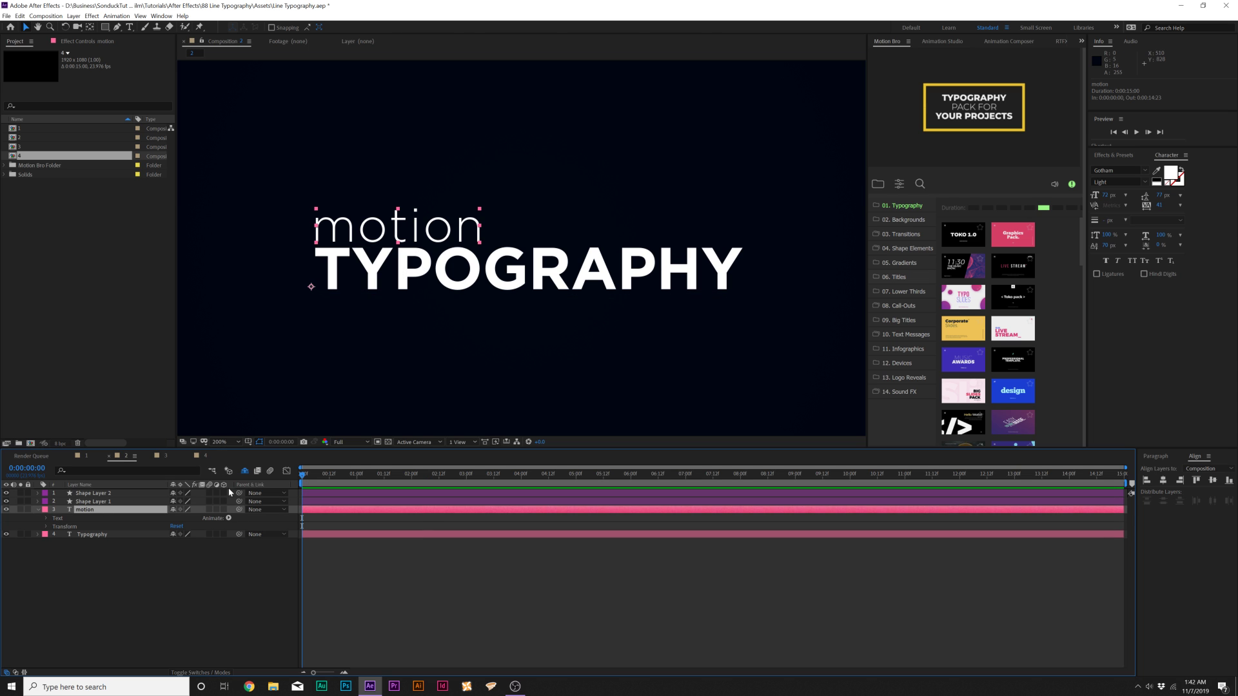
pyautogui.click(228, 518)
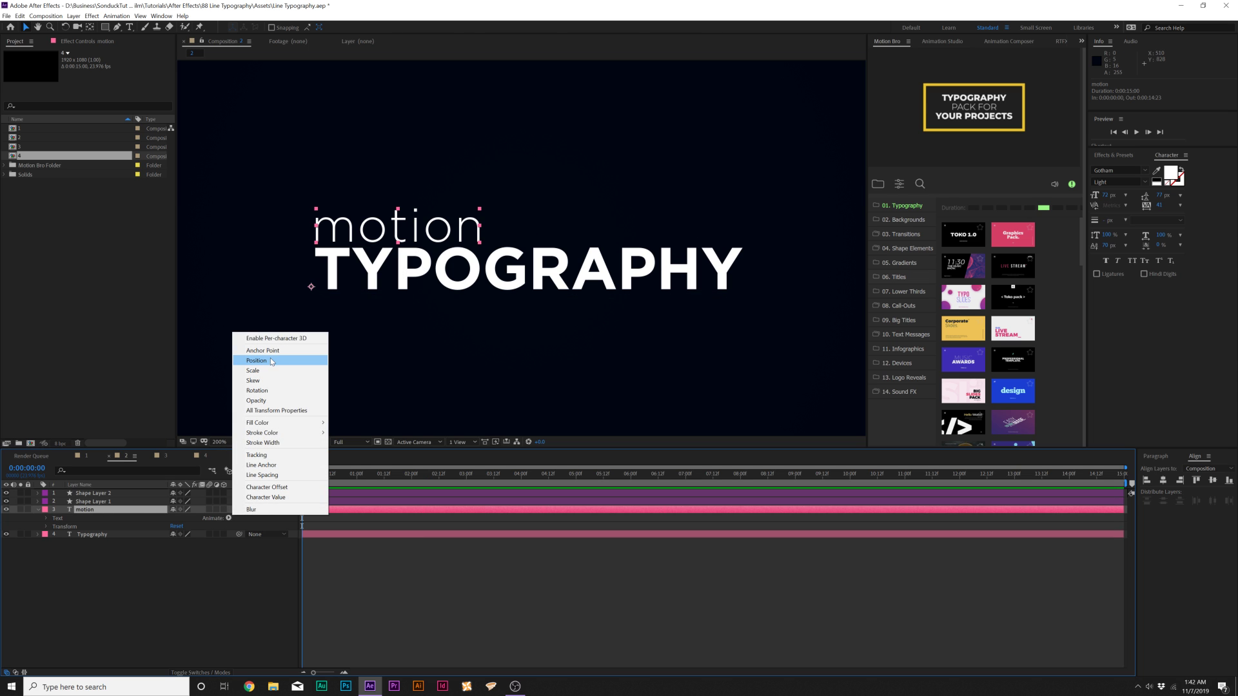
pyautogui.click(272, 362)
pyautogui.moveTo(183, 568); pyautogui.dragTo(151, 569)
pyautogui.moveTo(140, 568); pyautogui.dragTo(134, 568)
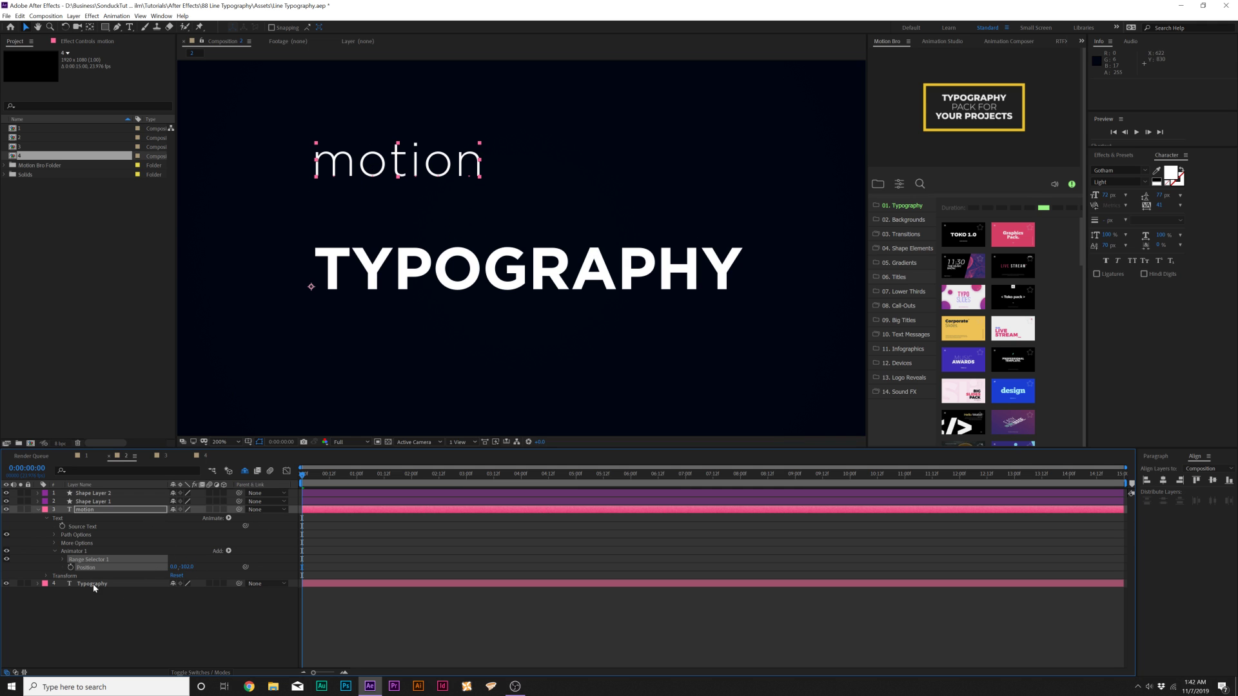
pyautogui.click(62, 560)
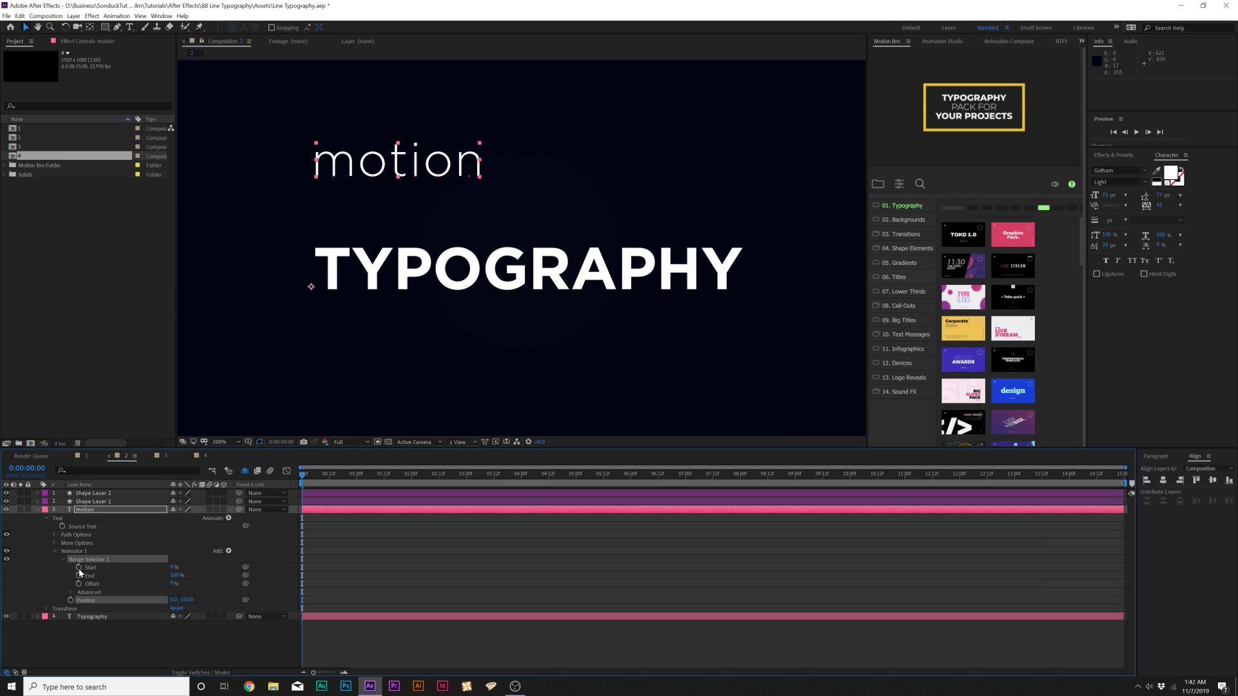
# Keyframe Range Selector 1 Start on the motion layer from 0% at the first frame to 100% at 0:00:02:05, and ease both keyframes
pyautogui.click(78, 567)
pyautogui.moveTo(326, 474); pyautogui.dragTo(424, 498)
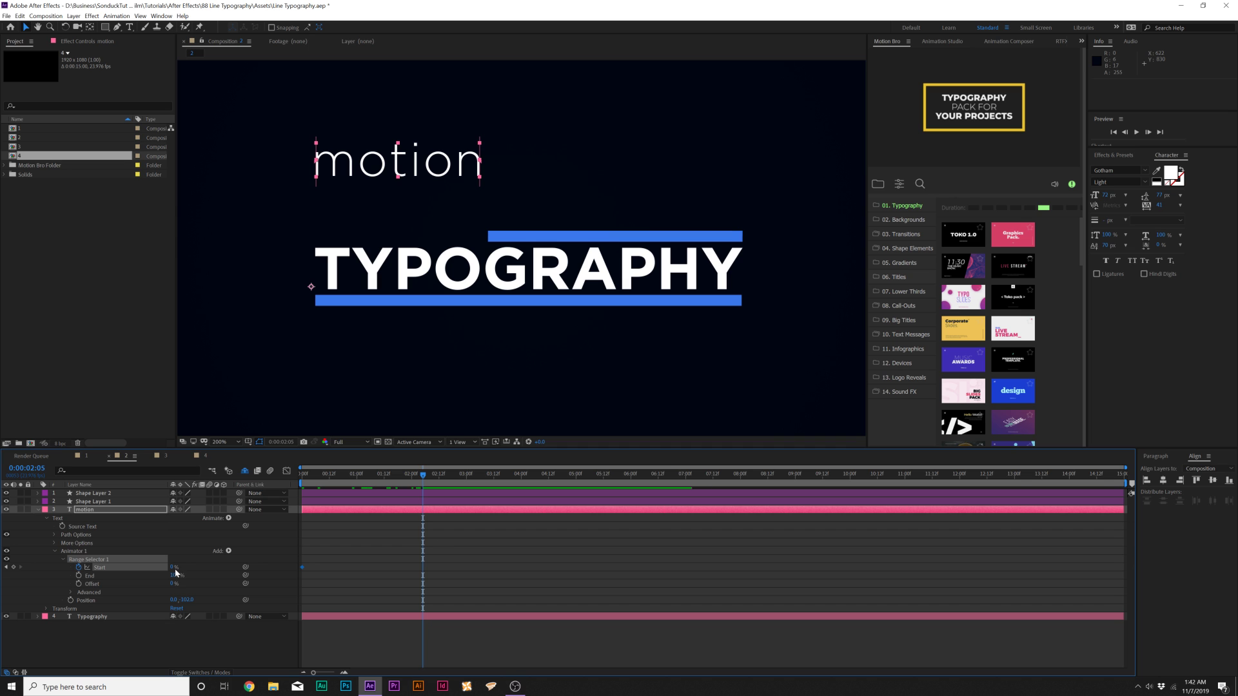
pyautogui.press('space')
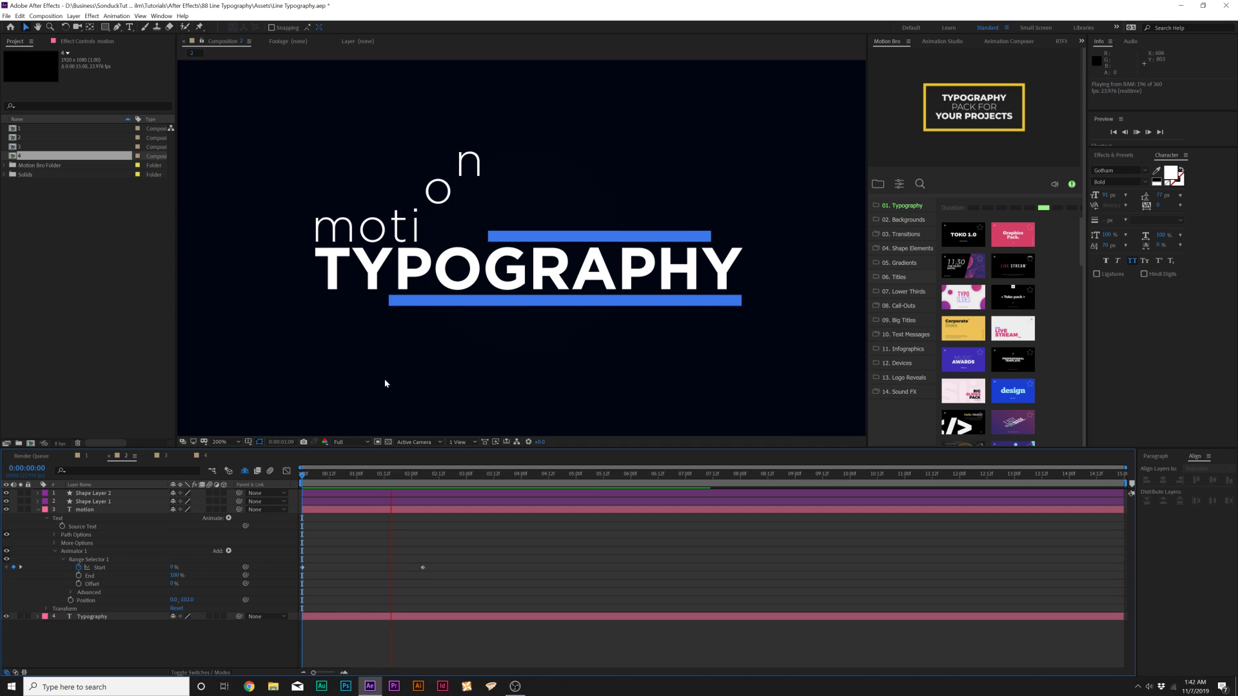
pyautogui.moveTo(455, 558); pyautogui.dragTo(217, 587)
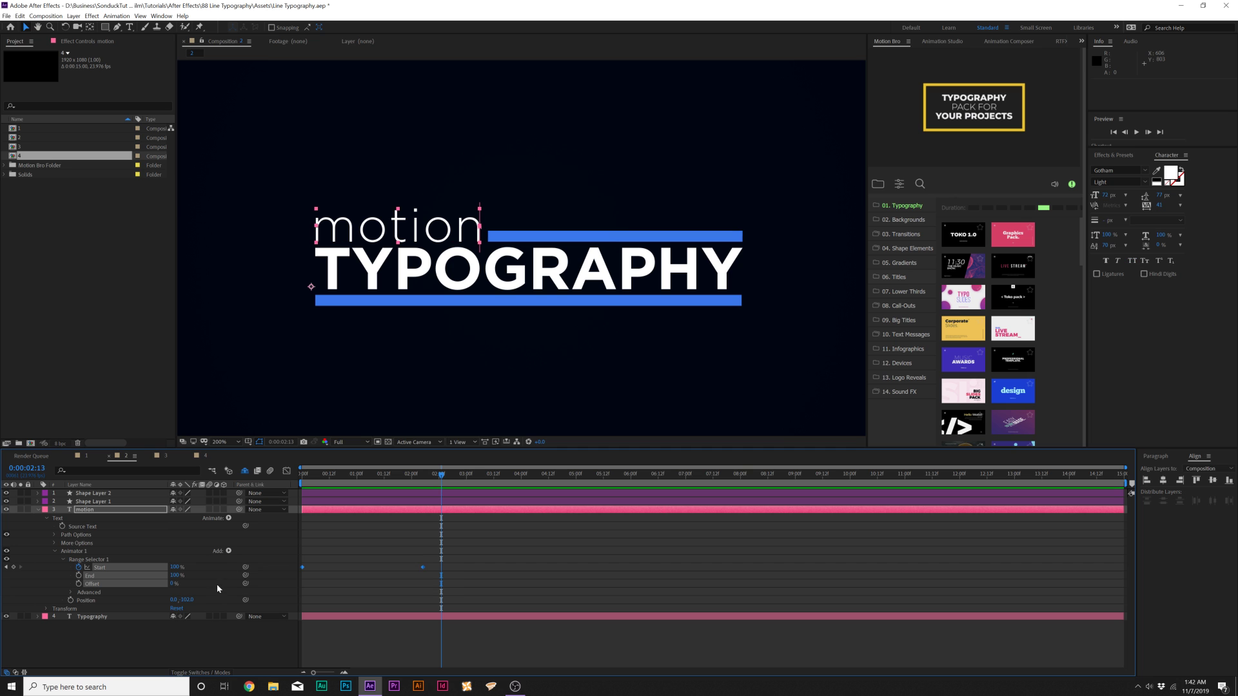
pyautogui.click(38, 510)
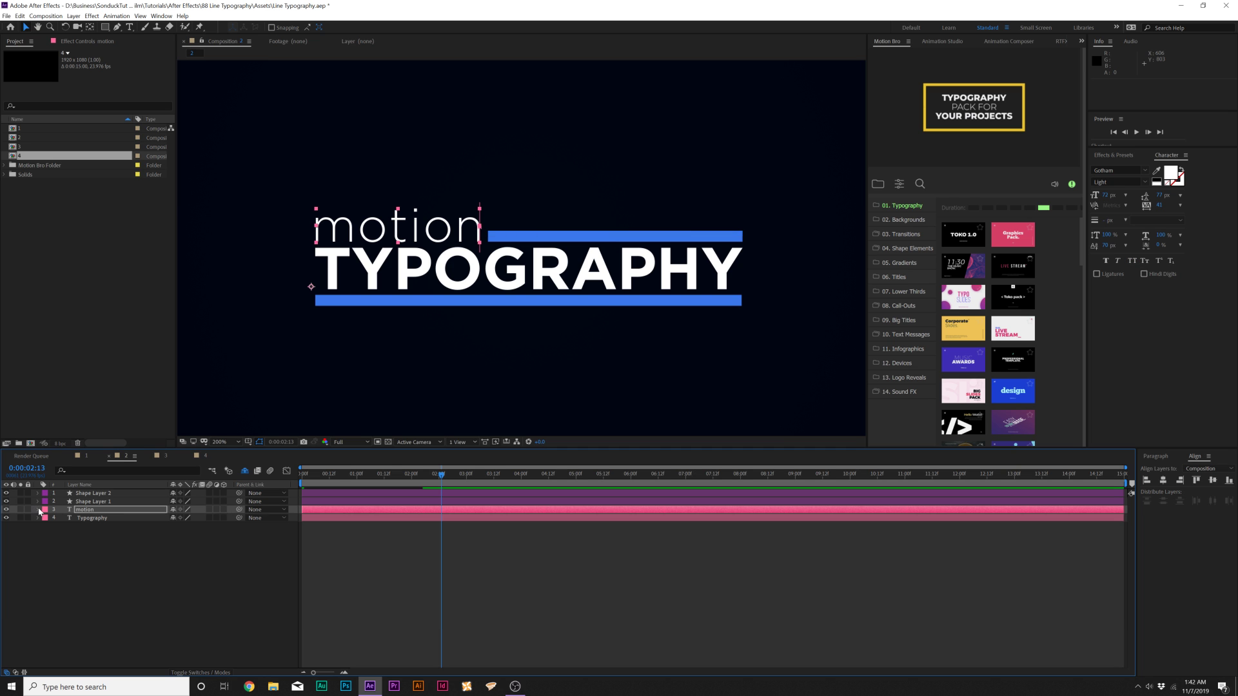
# Draw a rectangular mask around the word motion on its text layer, ending just above TYPOGRAPHY, and preview the reveal
pyautogui.click(105, 27)
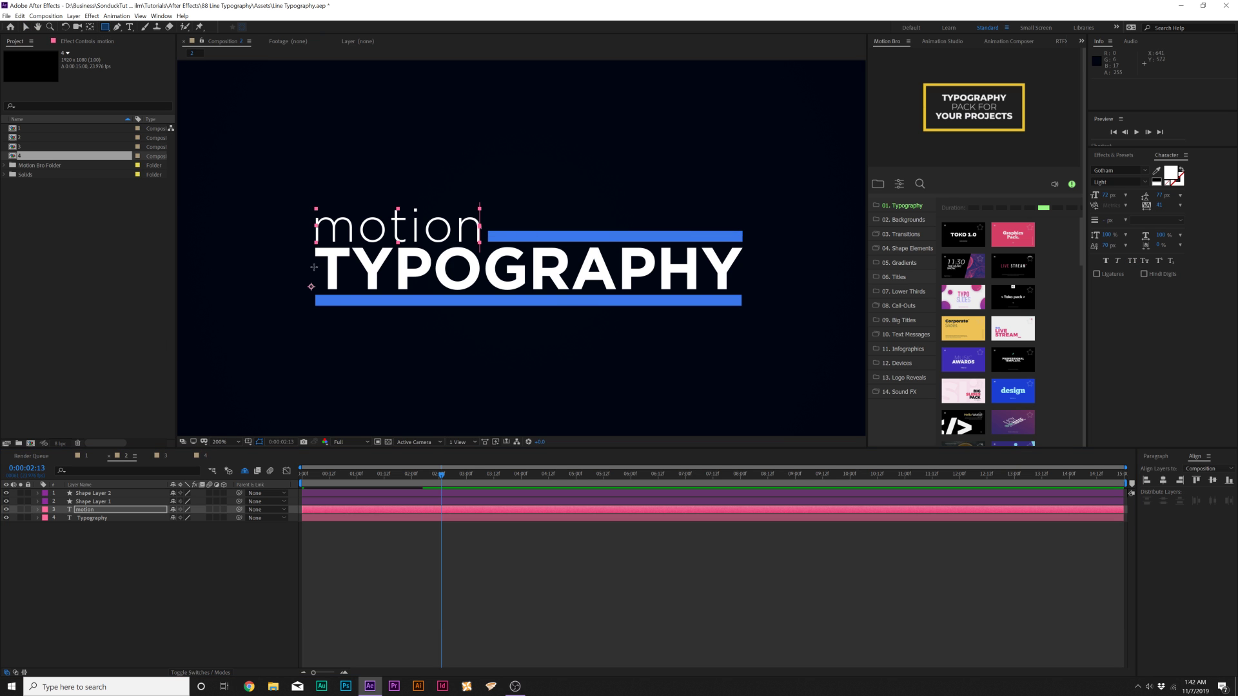
pyautogui.scroll(1, 327, 275)
pyautogui.moveTo(263, 177); pyautogui.dragTo(434, 229)
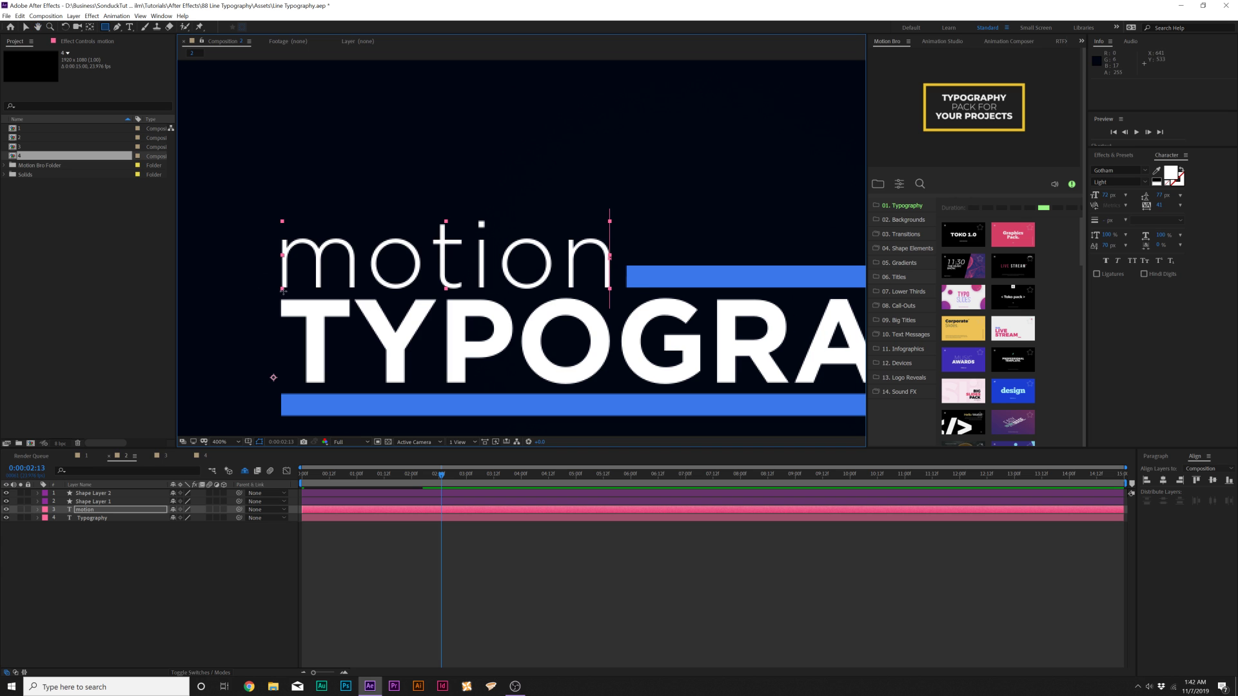
pyautogui.moveTo(276, 290); pyautogui.dragTo(649, 218)
pyautogui.press('space')
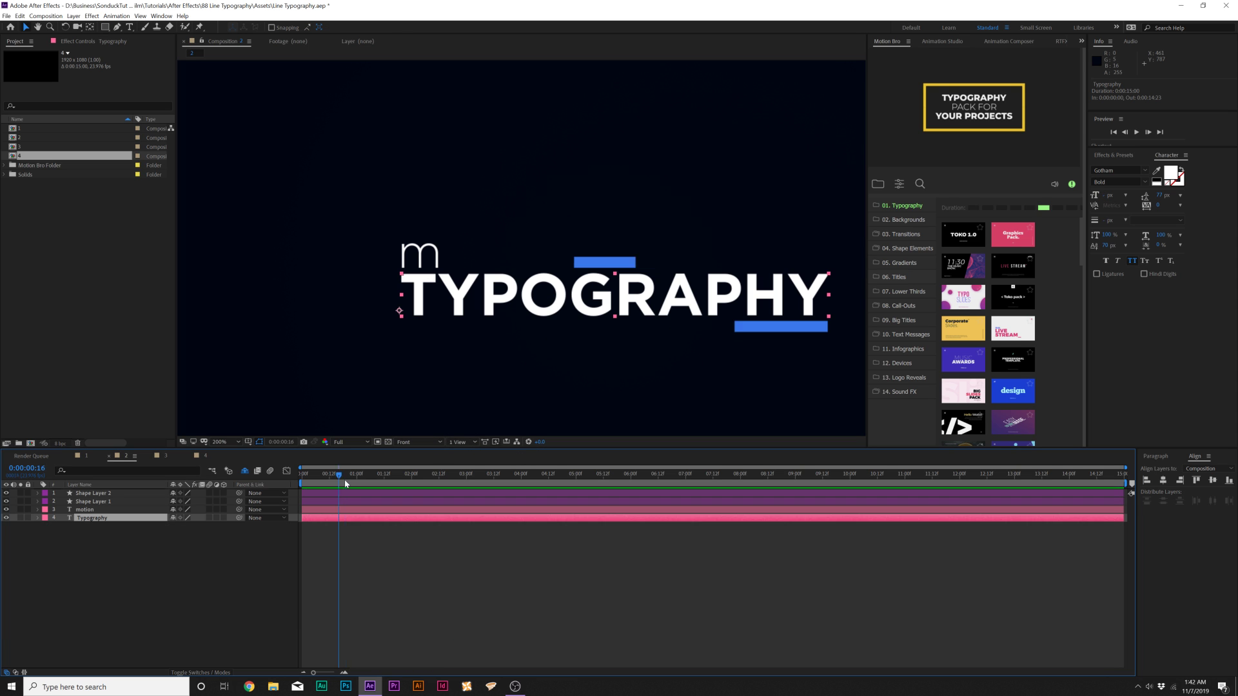
pyautogui.press('space')
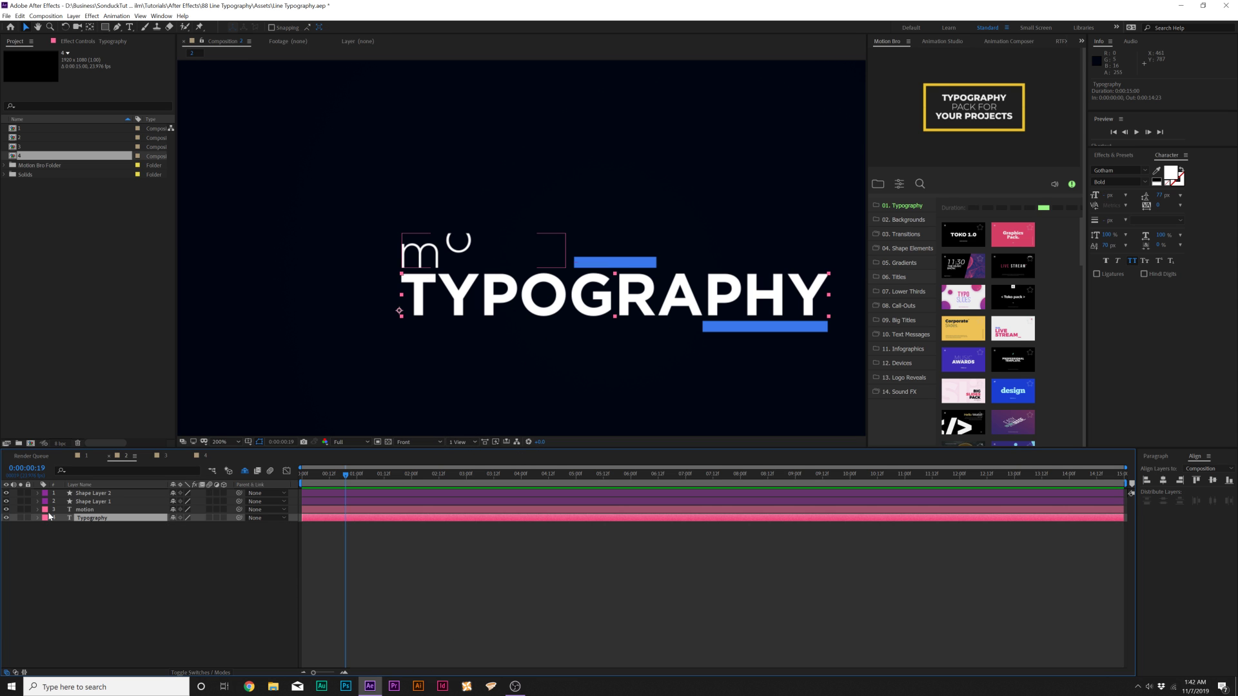
# Add a Rotation animator to the Typography text layer and enable per-character 3D for it
pyautogui.moveTo(368, 479); pyautogui.dragTo(603, 478)
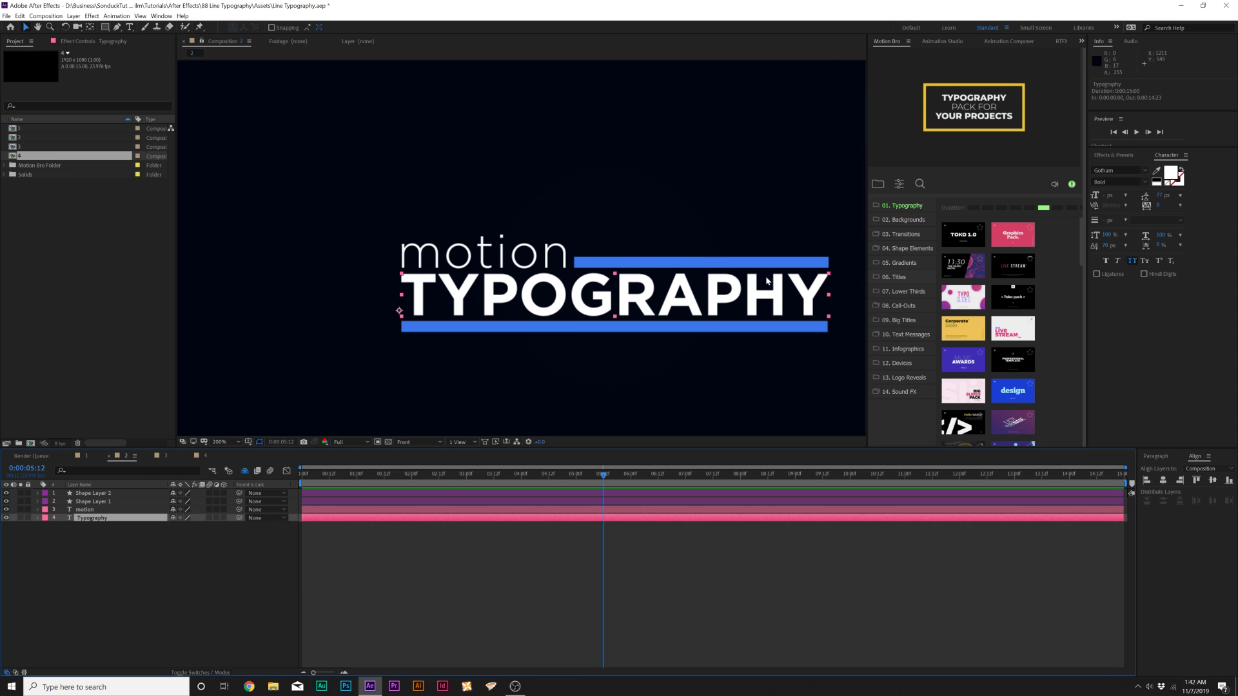
pyautogui.click(223, 444)
pyautogui.click(229, 452)
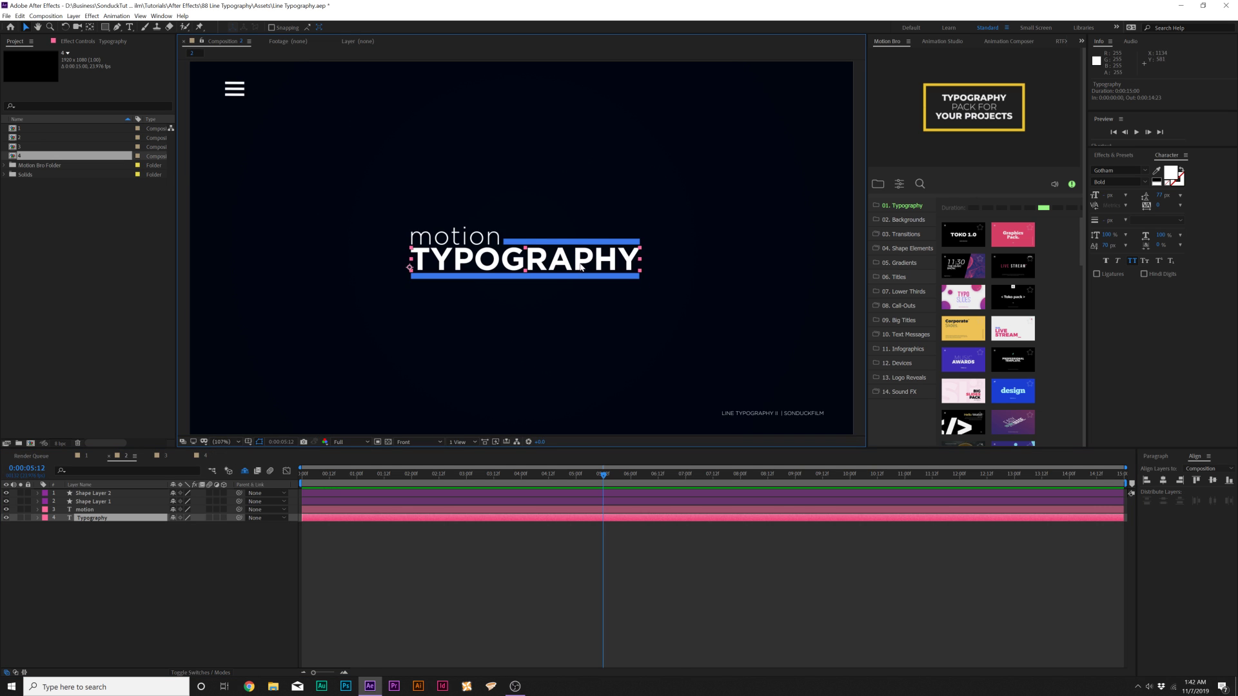
pyautogui.scroll(1, 482, 312)
pyautogui.click(37, 518)
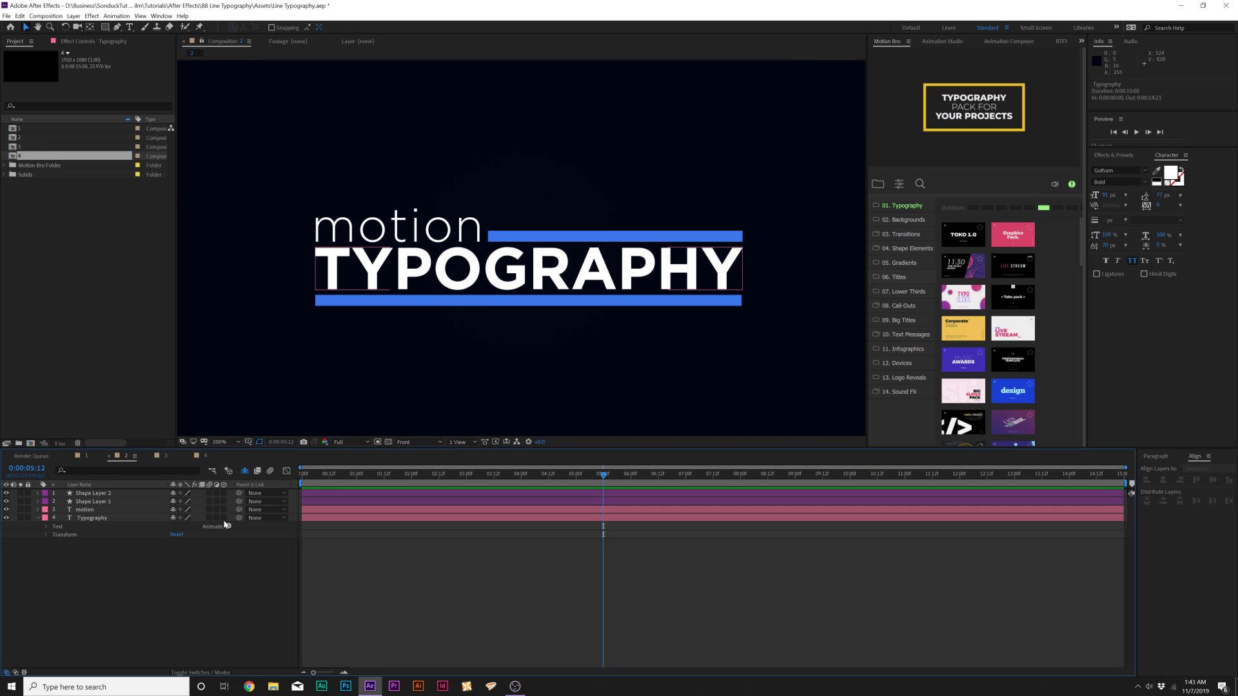
pyautogui.click(227, 525)
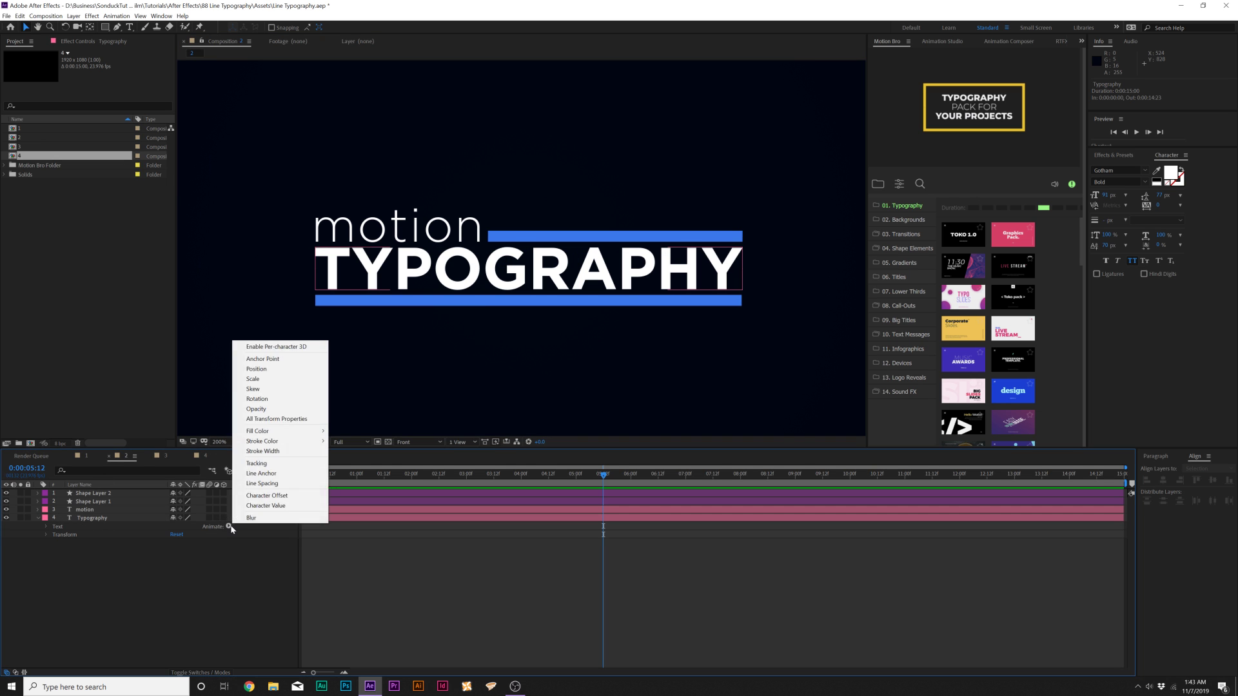
pyautogui.click(267, 398)
pyautogui.click(228, 527)
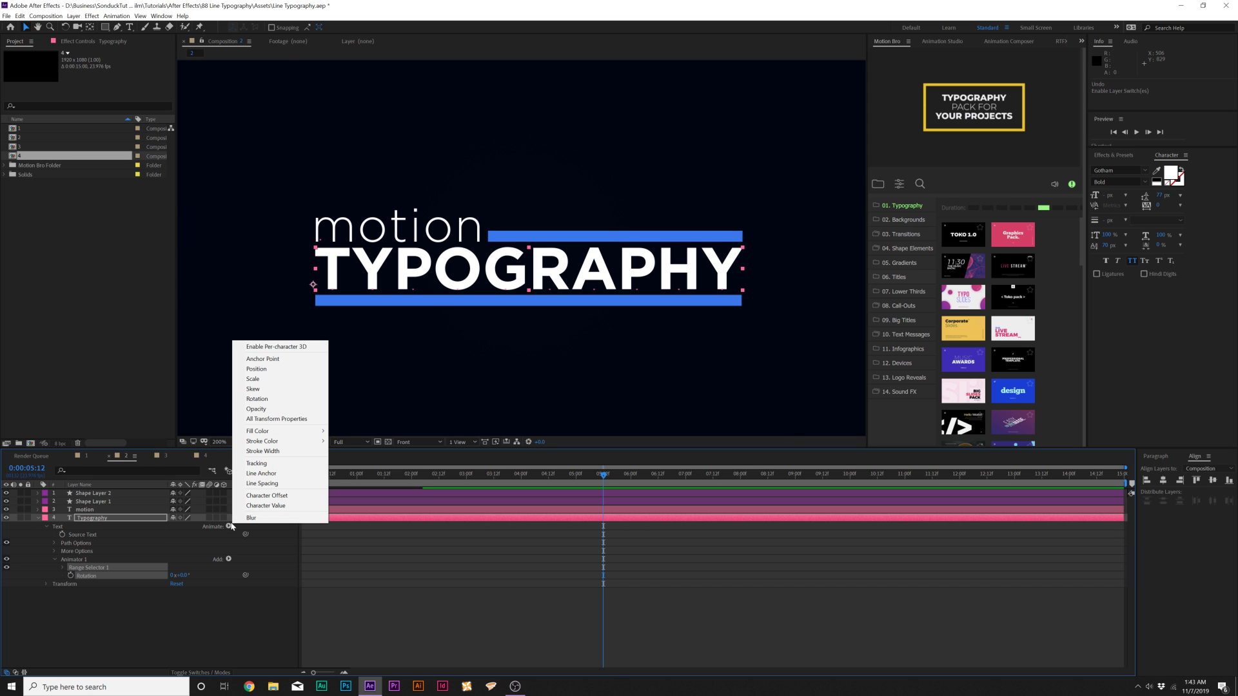
pyautogui.click(270, 347)
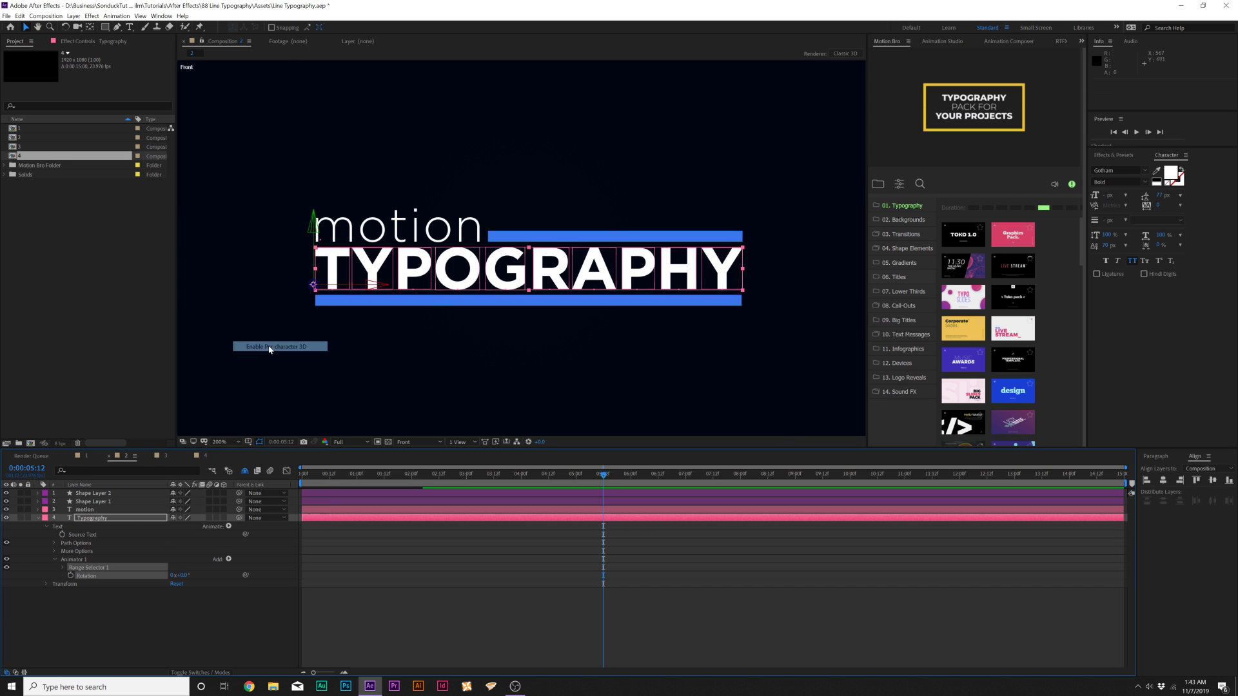
# Set the Typography animator's Y Rotation to 90° at the first frame and add an Opacity property to the same animator
pyautogui.click(301, 477)
pyautogui.moveTo(300, 477); pyautogui.dragTo(292, 480)
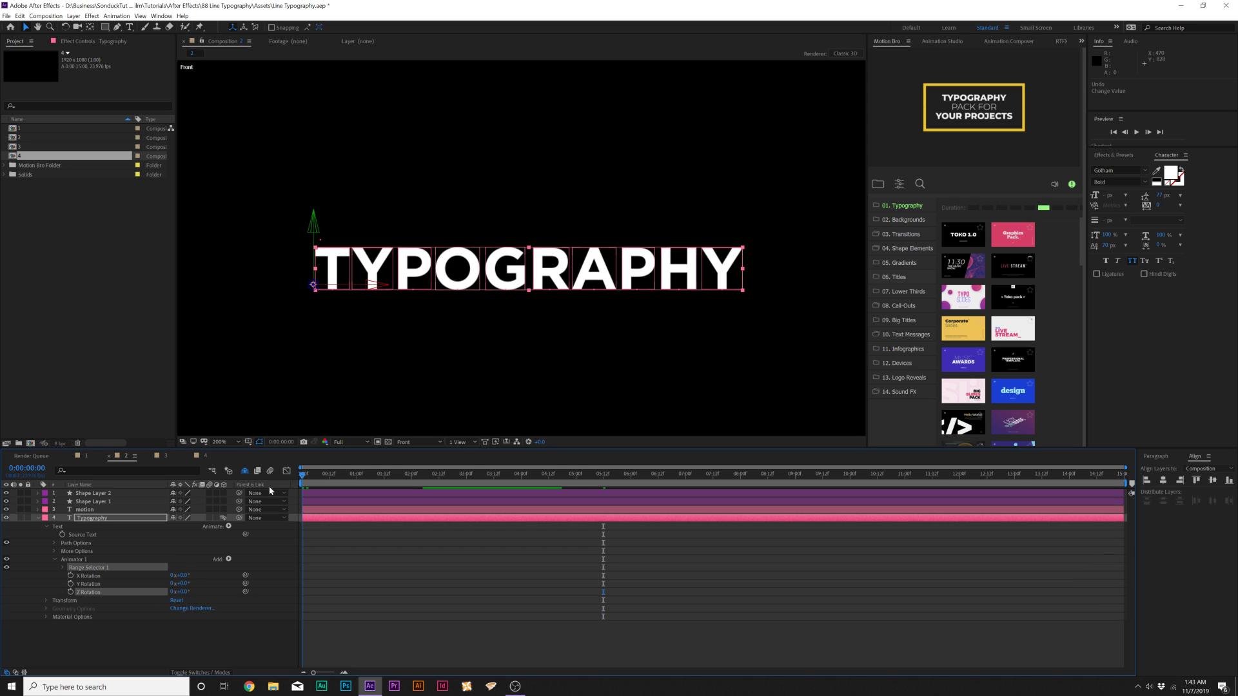
pyautogui.moveTo(182, 586); pyautogui.dragTo(232, 579)
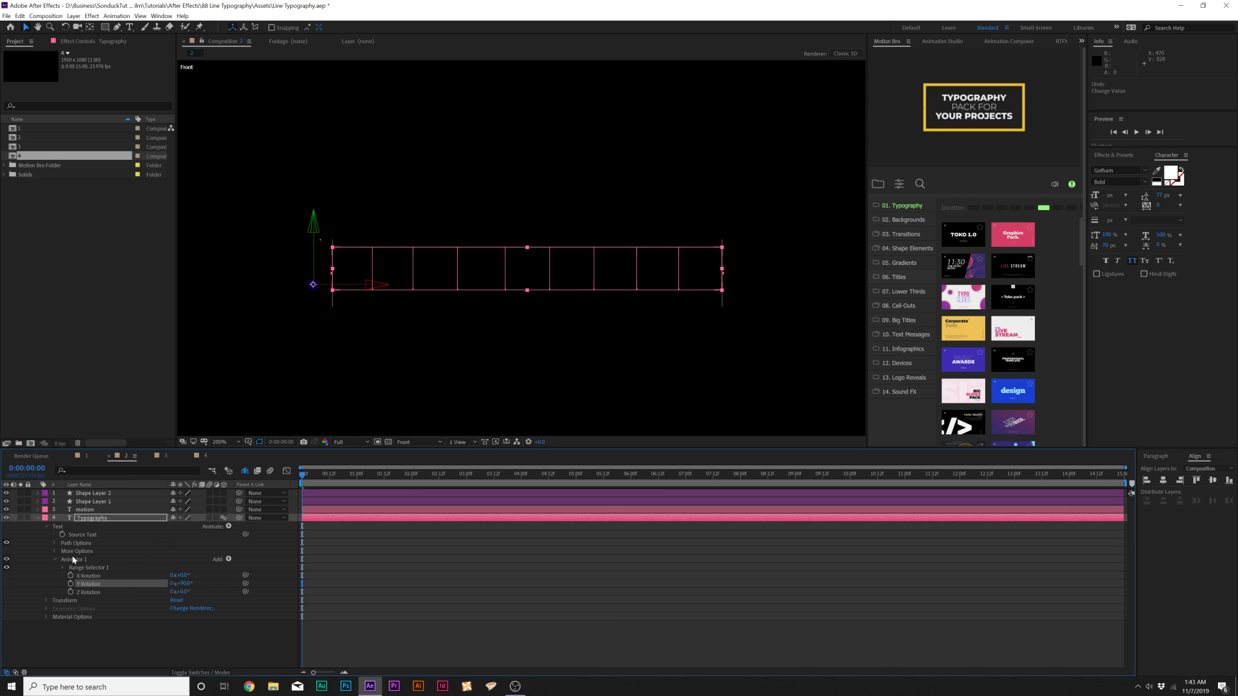
pyautogui.click(229, 559)
pyautogui.moveTo(249, 561)
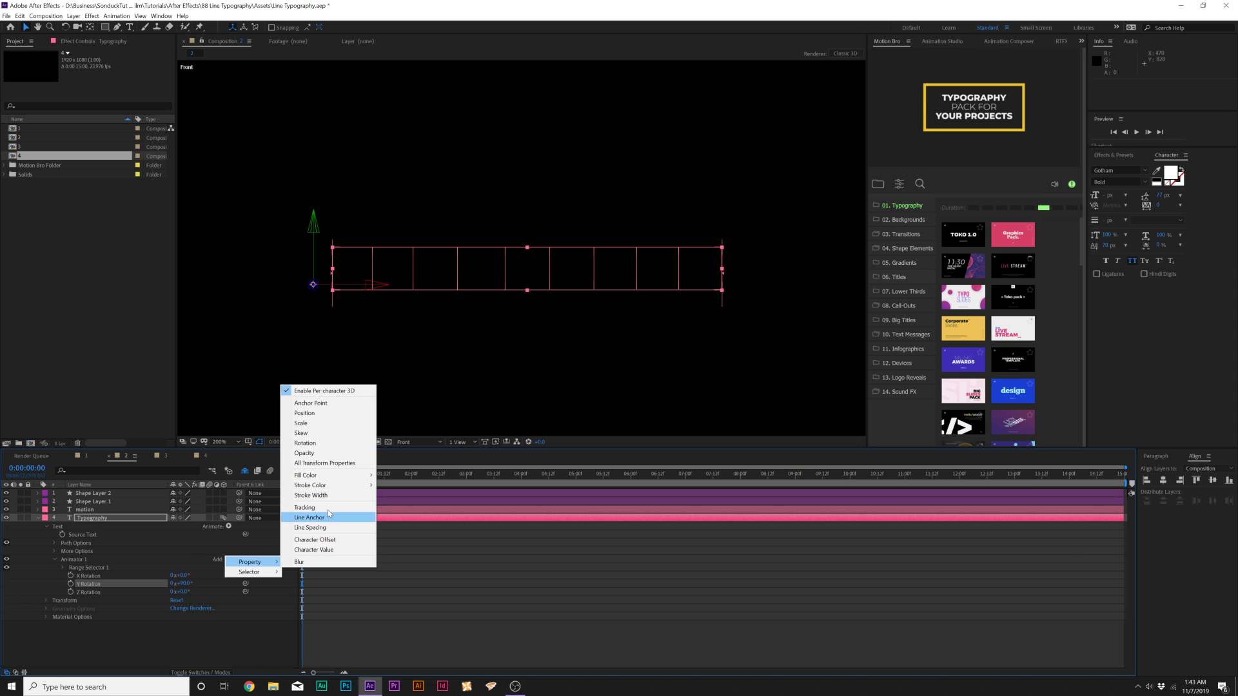
pyautogui.click(305, 454)
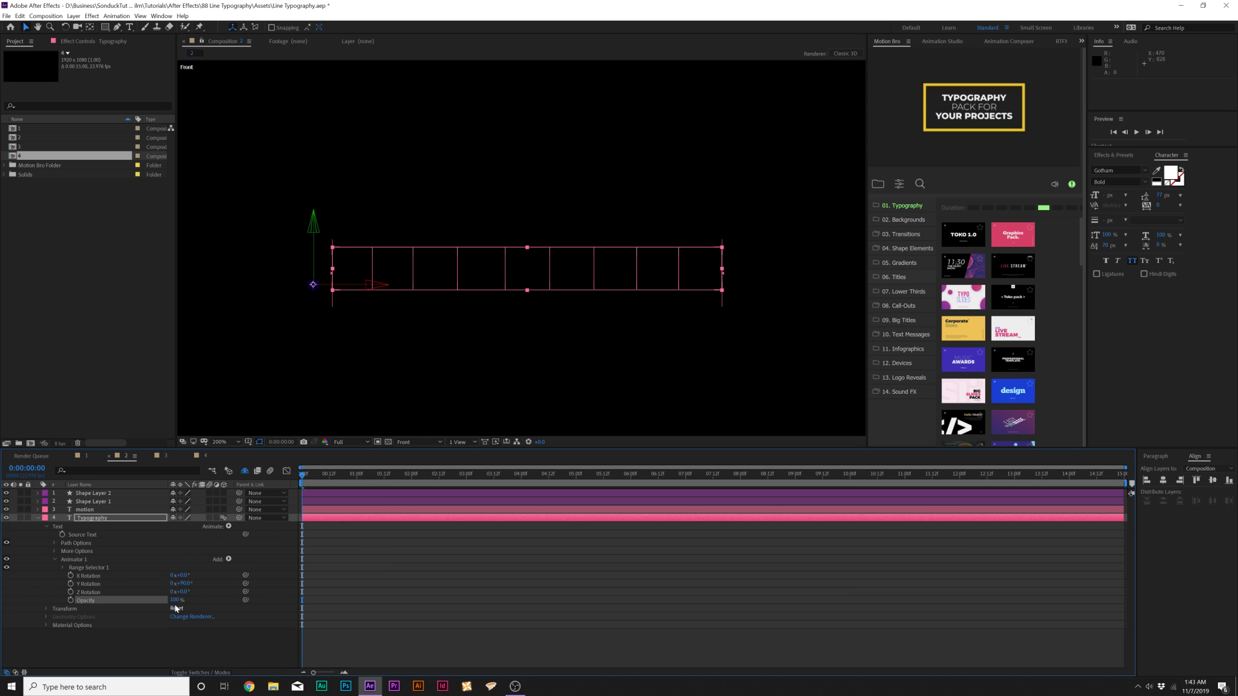
# Set the Typography animator's Opacity to 0%, keyframe Range Selector Start from 0% at the first frame to 100% at 0:00:02:01, and ease both keyframes
pyautogui.click(63, 567)
pyautogui.click(79, 576)
pyautogui.moveTo(350, 480); pyautogui.dragTo(413, 481)
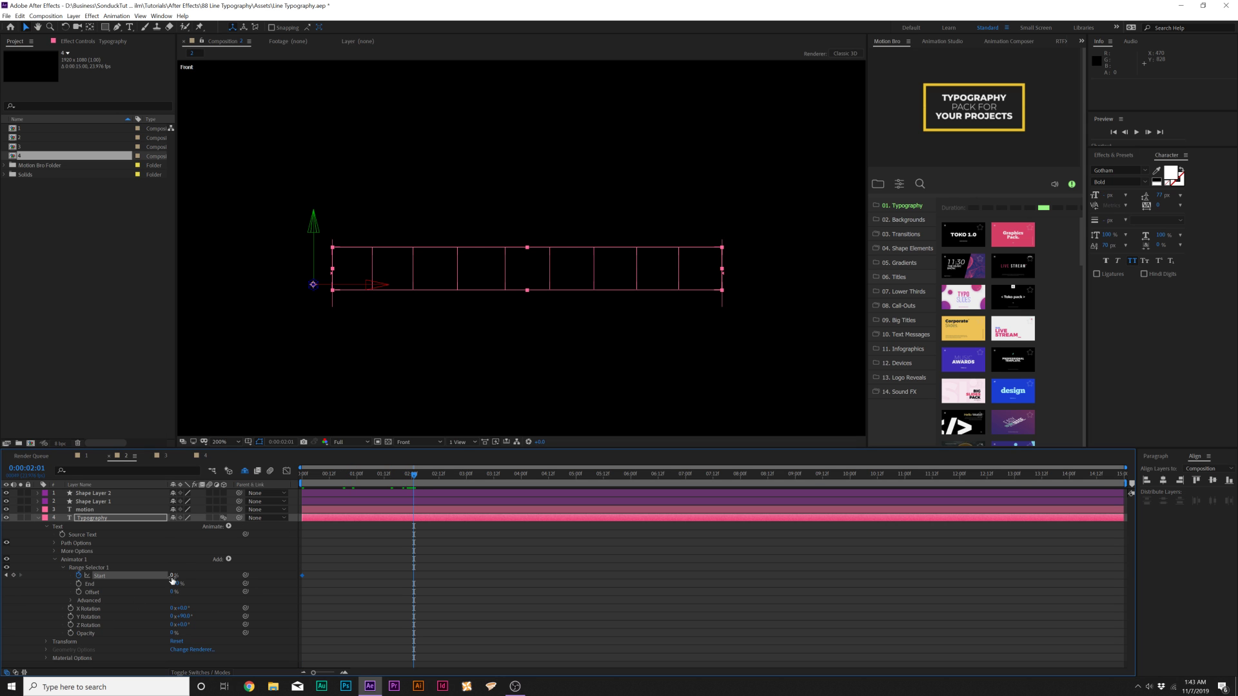
pyautogui.moveTo(172, 579); pyautogui.dragTo(200, 579)
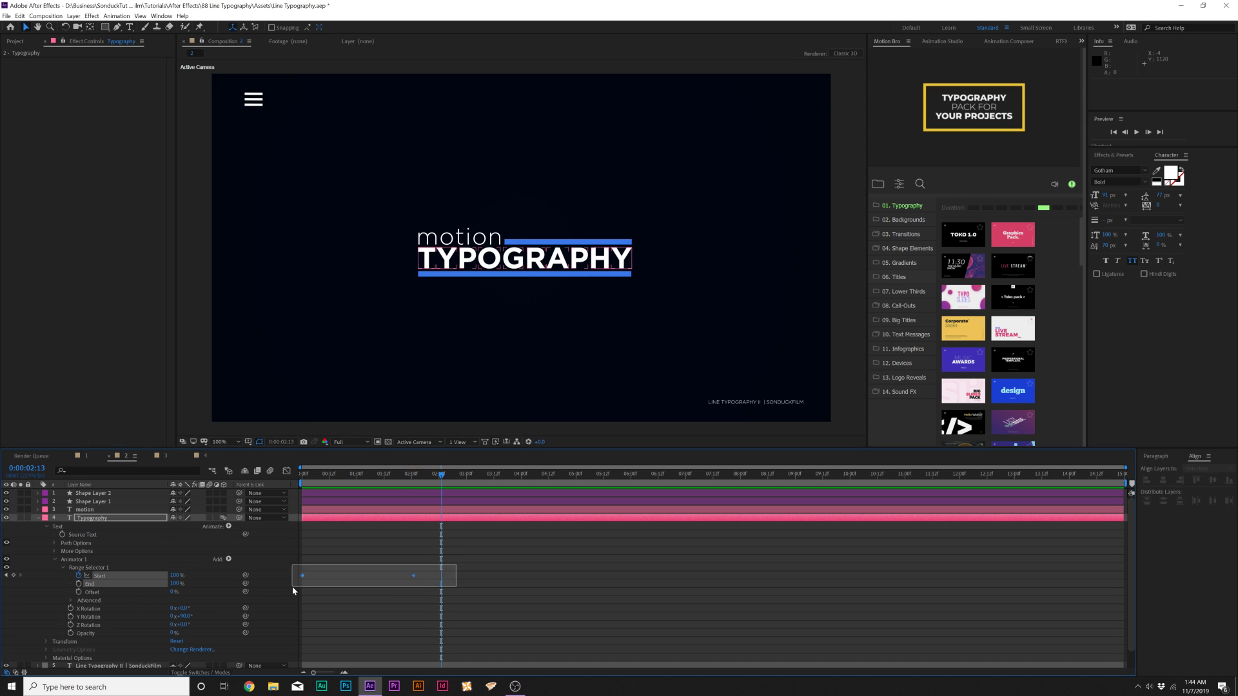
pyautogui.moveTo(458, 564); pyautogui.dragTo(300, 575)
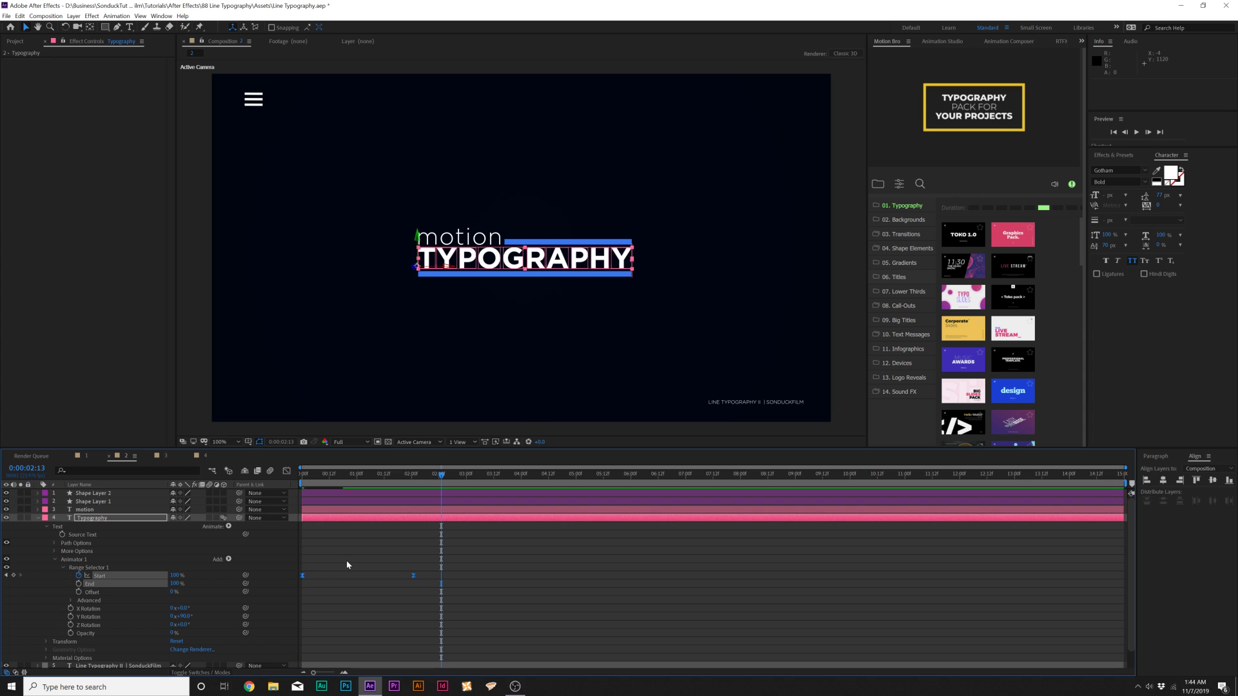
# Retime the Typography layer's Start keyframes to run from about 0:00:01:00 to 0:00:02:05, and preview the title animation
pyautogui.press('u')
pyautogui.moveTo(414, 534); pyautogui.dragTo(350, 539)
pyautogui.press('space')
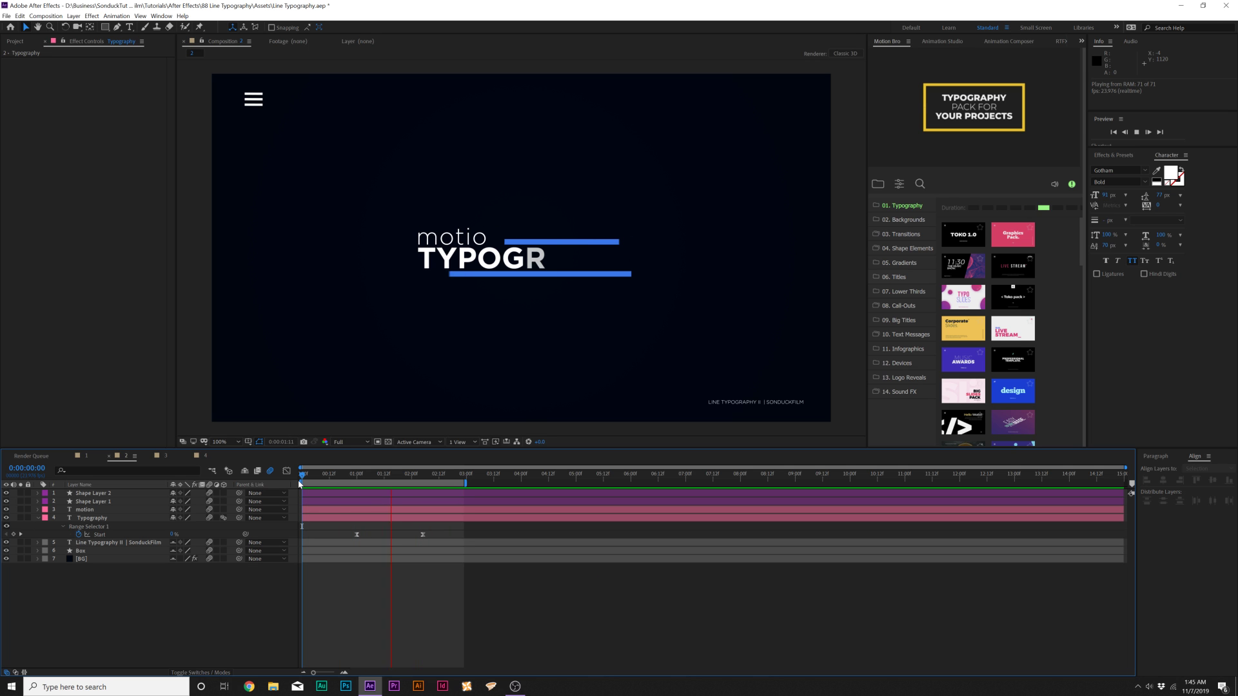
pyautogui.press('space')
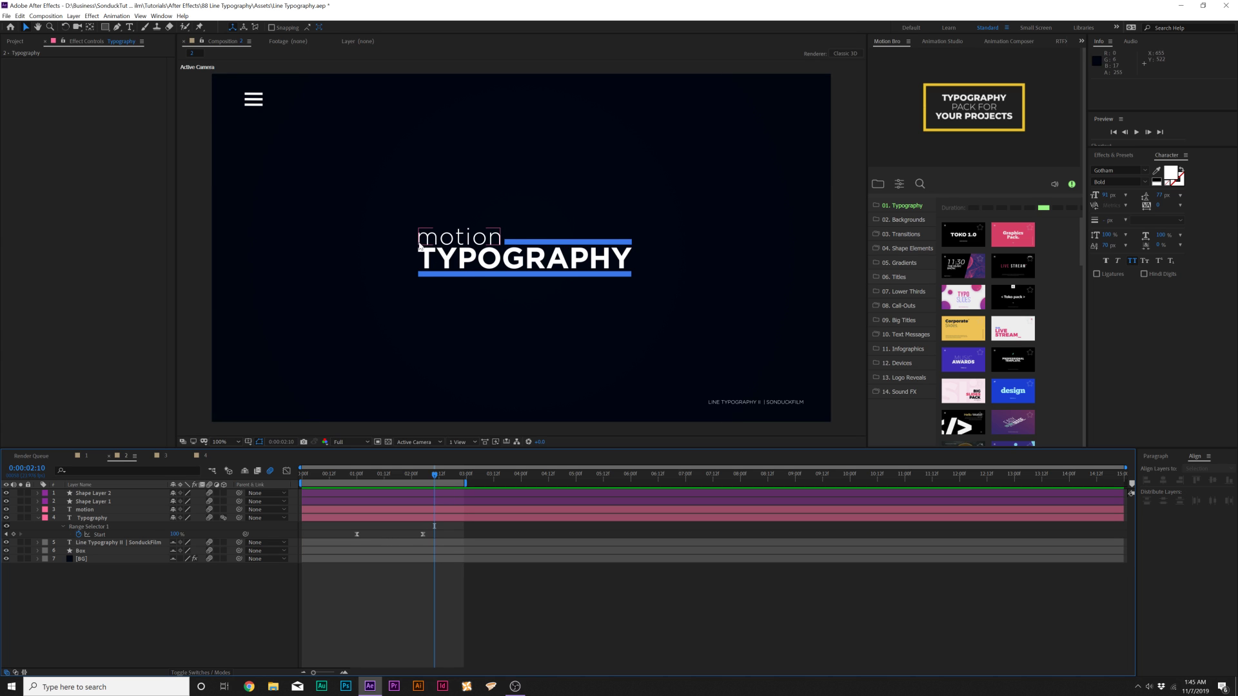